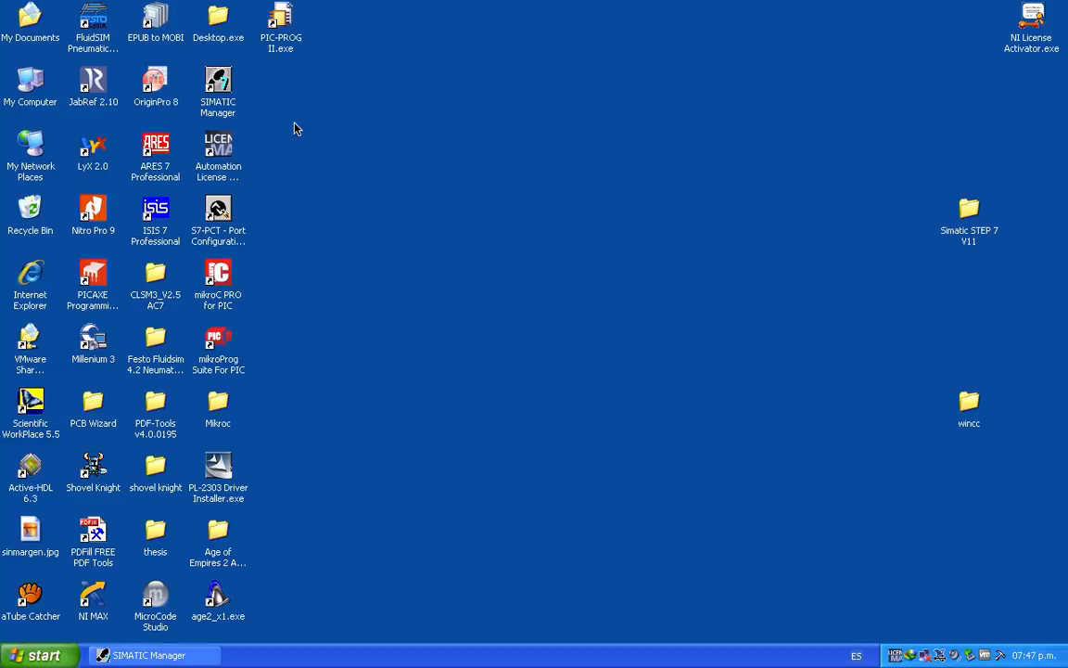
Open SIMATIC Manager and accept its language preferences with español as the language and Inglesa mnemonics.
left_click(204, 101)
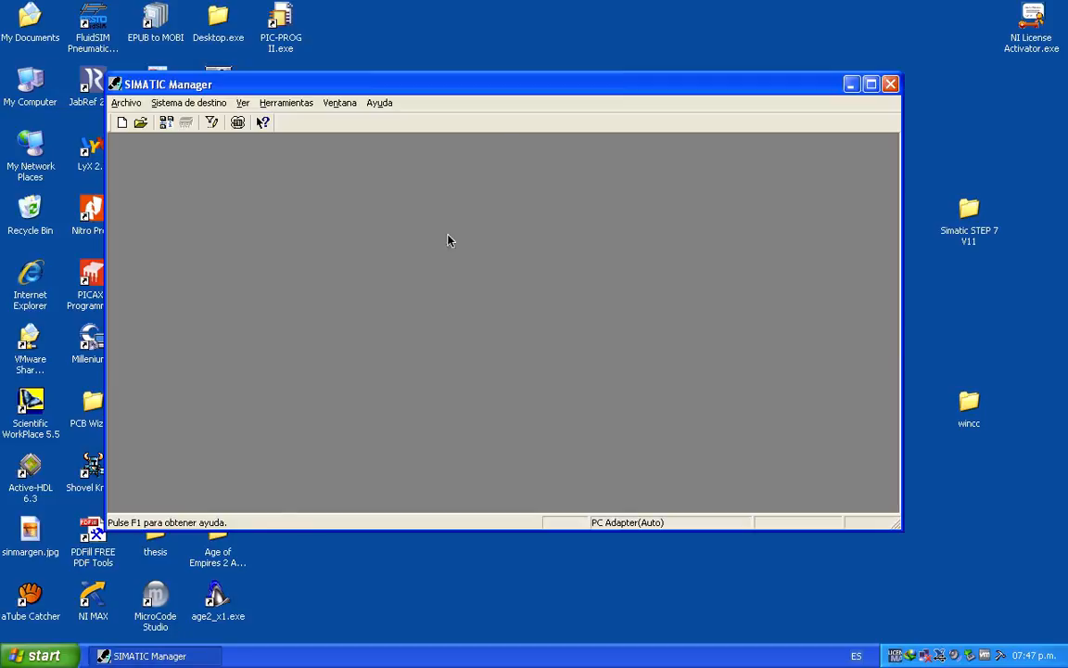
left_click_drag(534, 81, 569, 109)
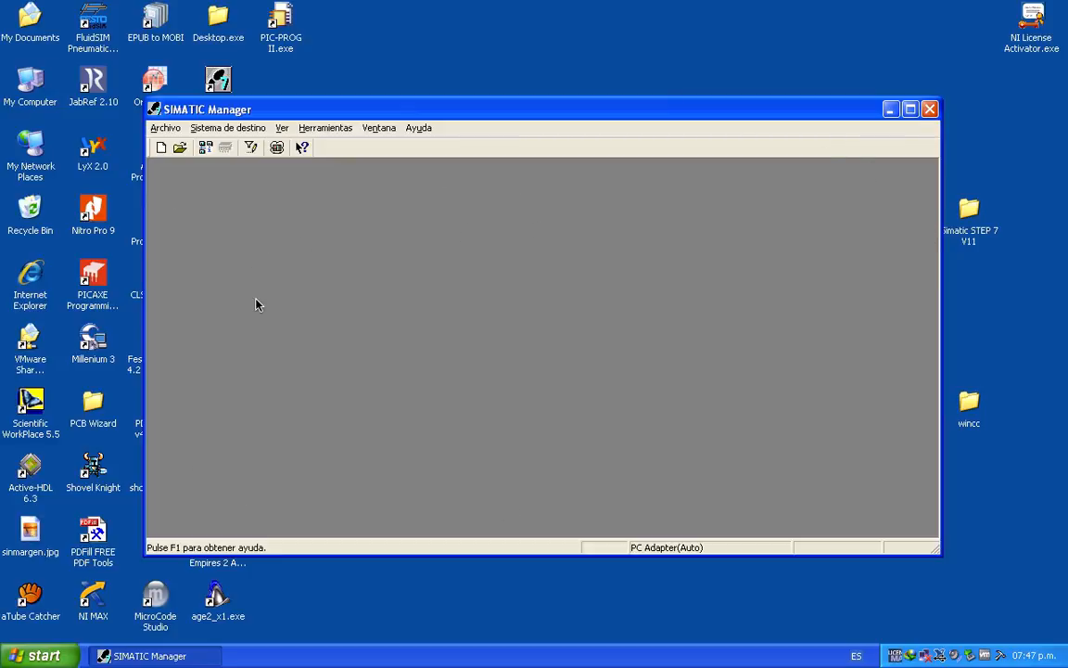
left_click(325, 128)
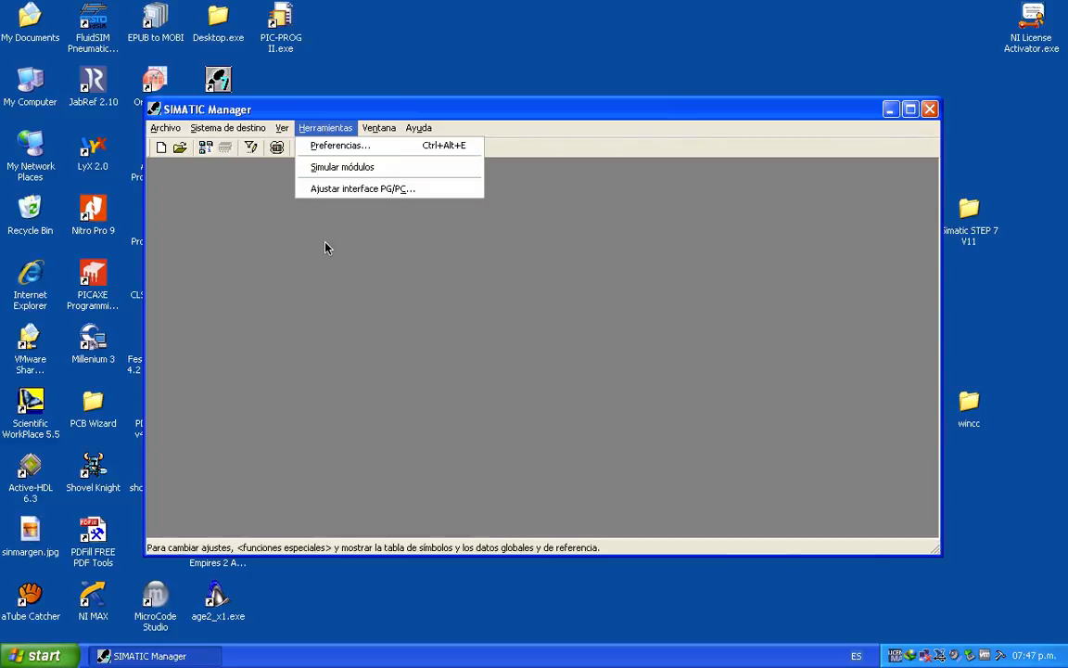
left_click(340, 148)
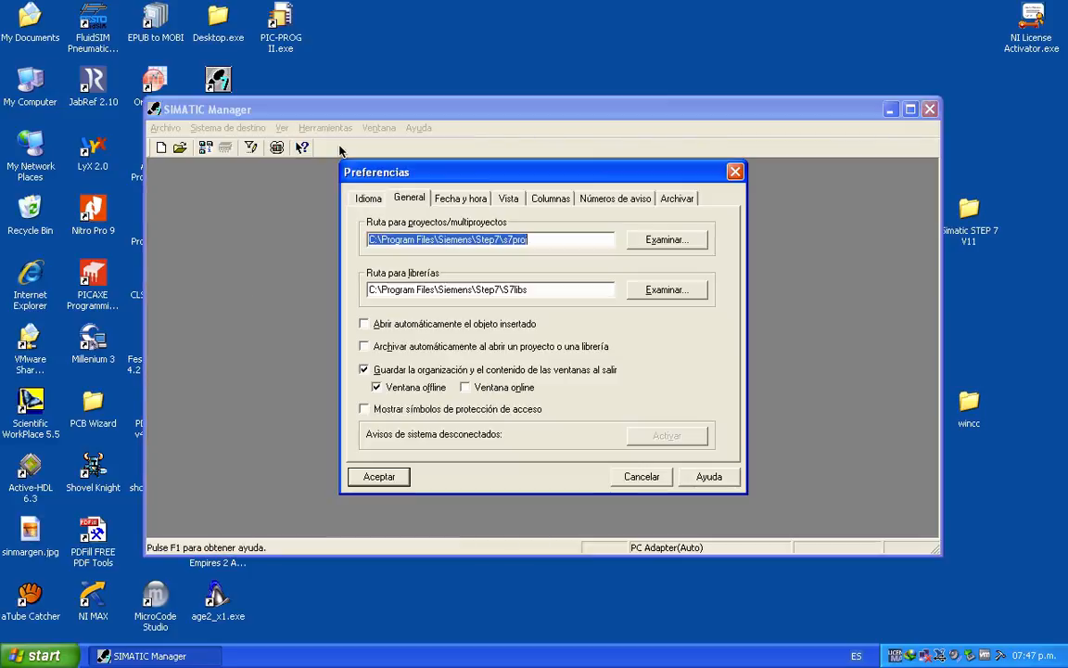
left_click(371, 200)
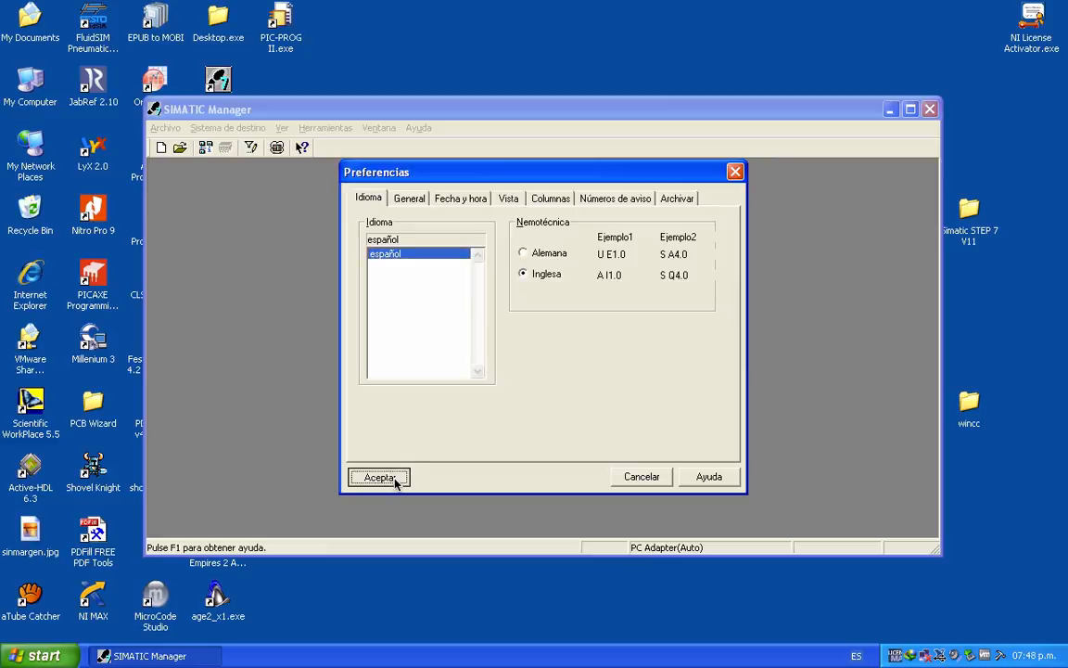
left_click(379, 476)
Create a new project named "Practica 00 - PLC Compue" in the default s7proj location.
left_click(164, 128)
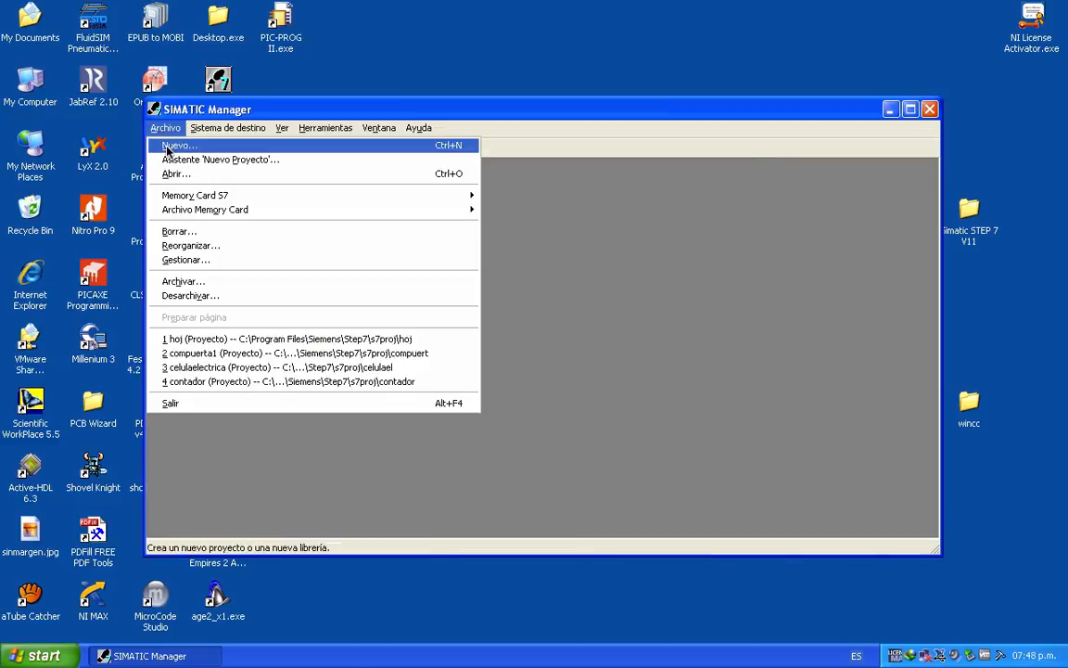
left_click(172, 145)
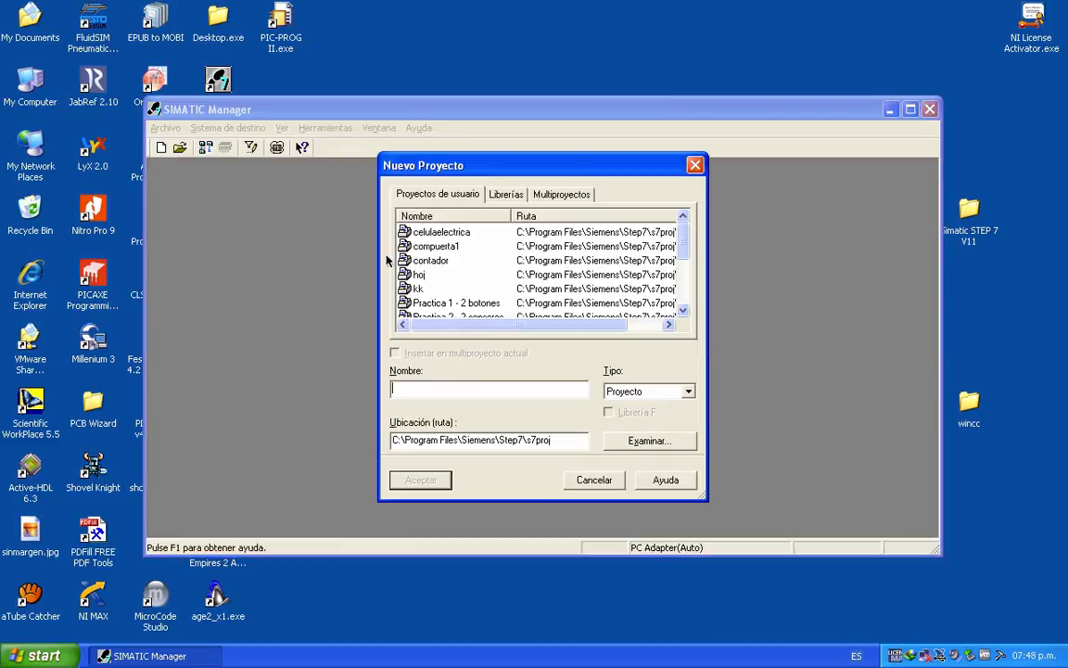
left_click(421, 397)
type("Practica ")
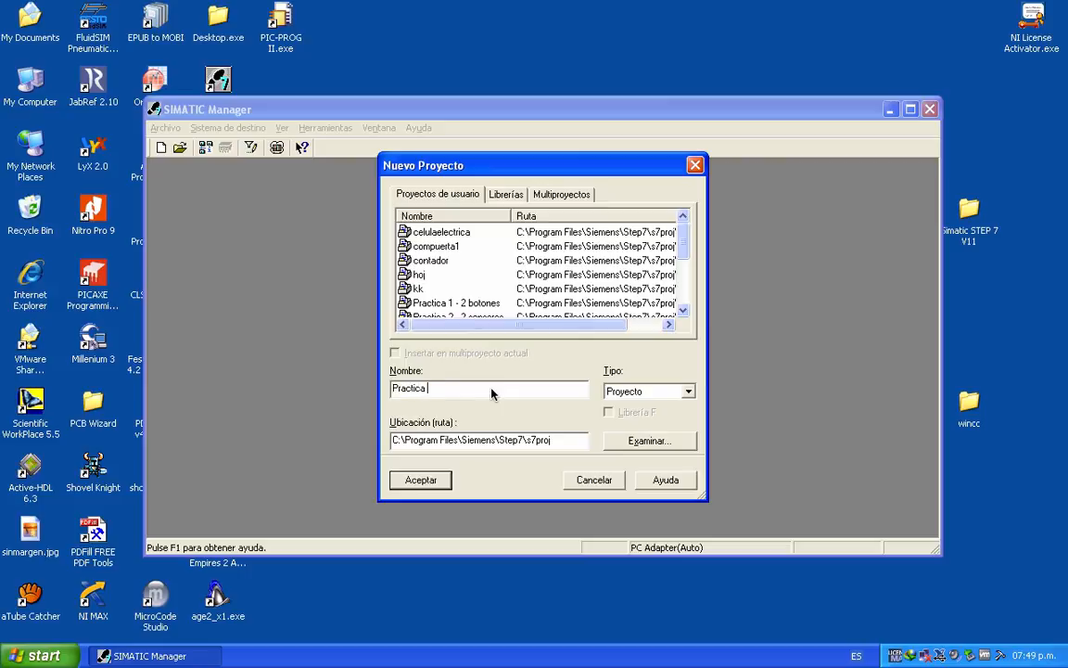
type("00 - PLC Compue")
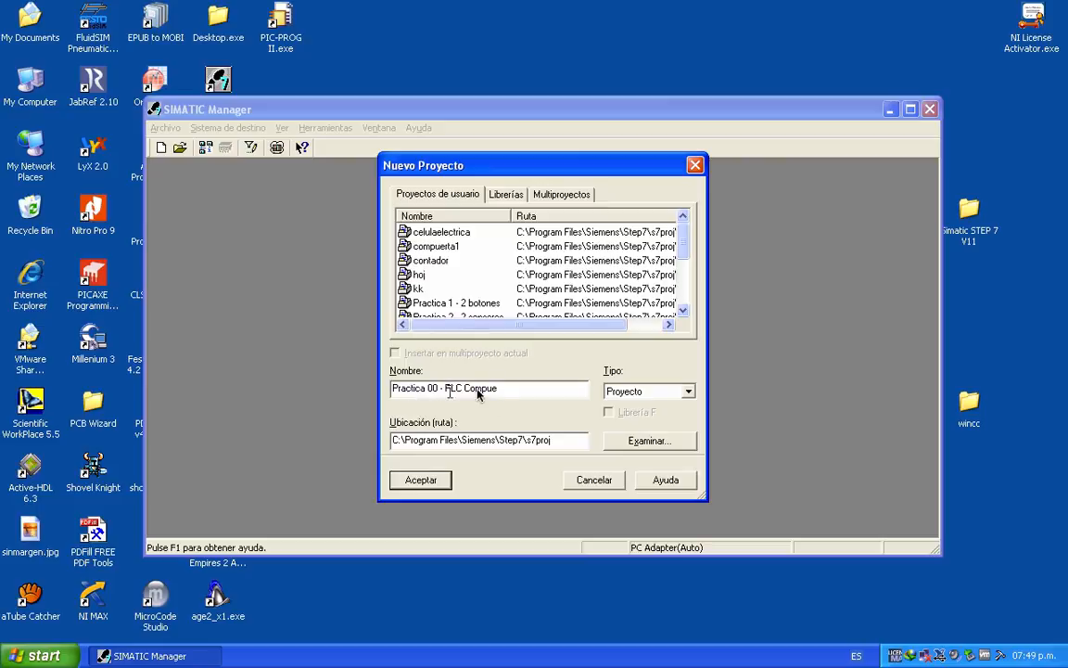
left_click(440, 481)
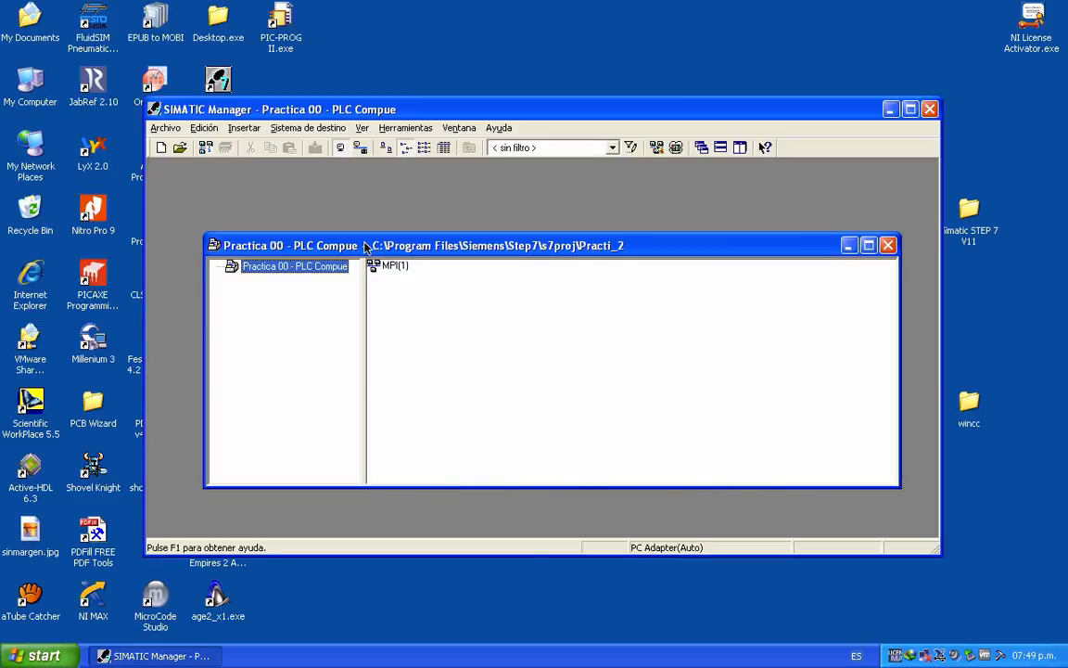
left_click_drag(365, 247, 342, 219)
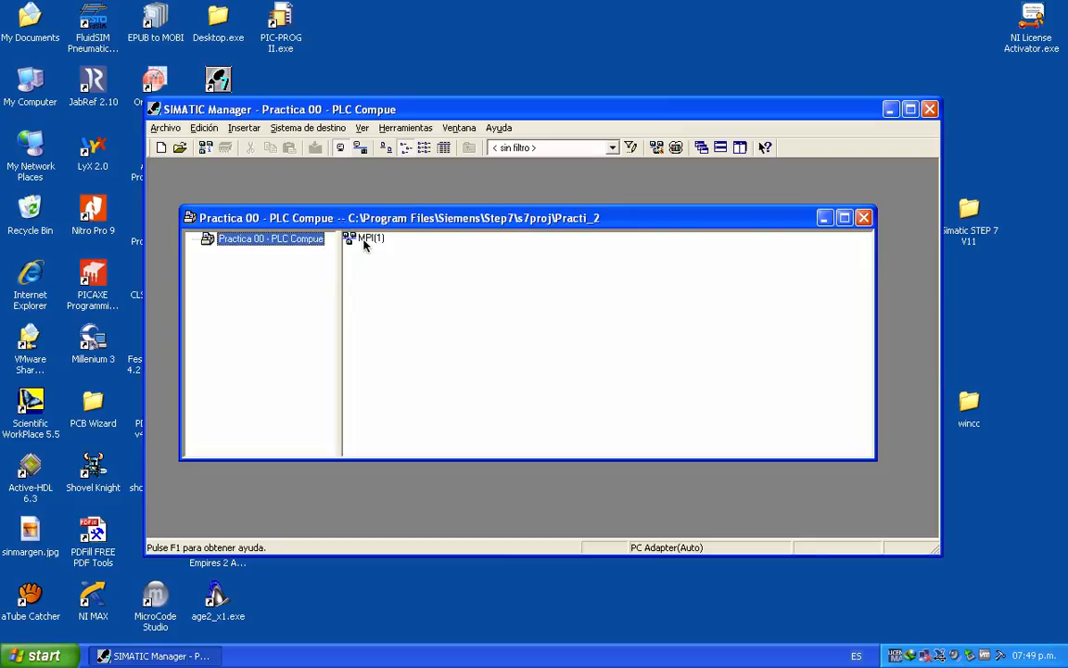
Insert a SIMATIC 300 station into the Practica 00 - PLC Compue project, keeping its default name.
right_click(272, 243)
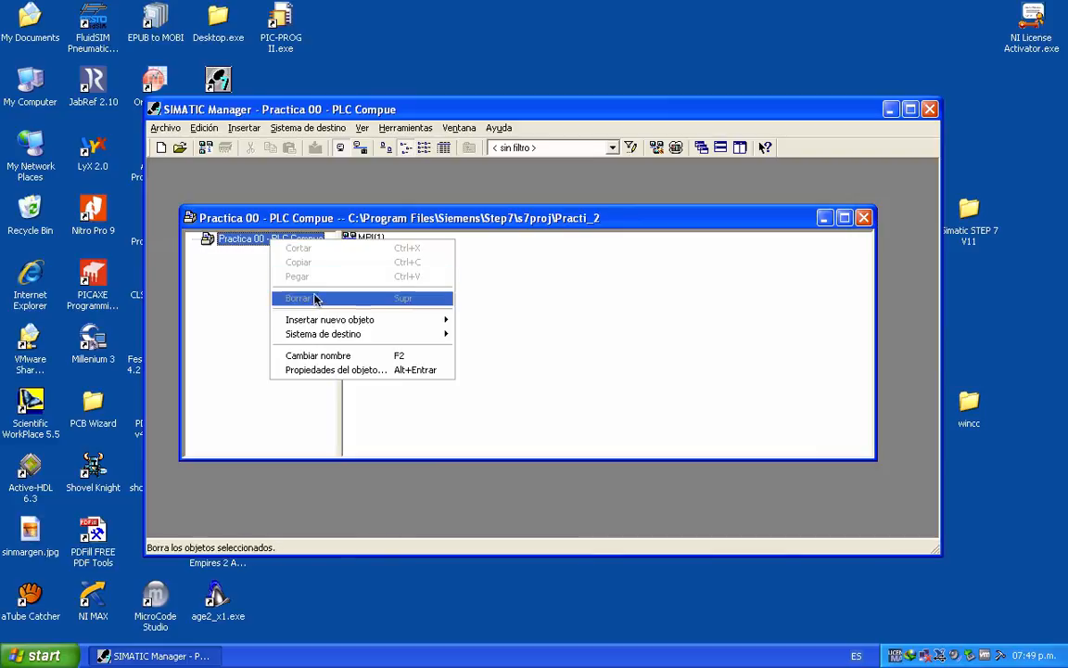
mouse_move(322, 321)
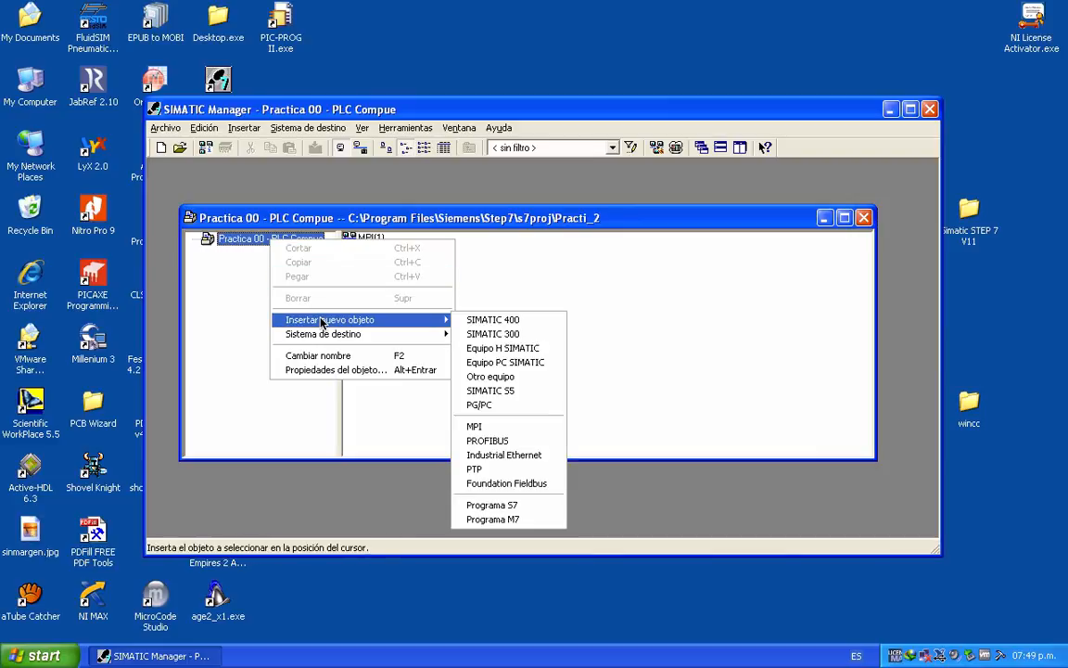
left_click(490, 336)
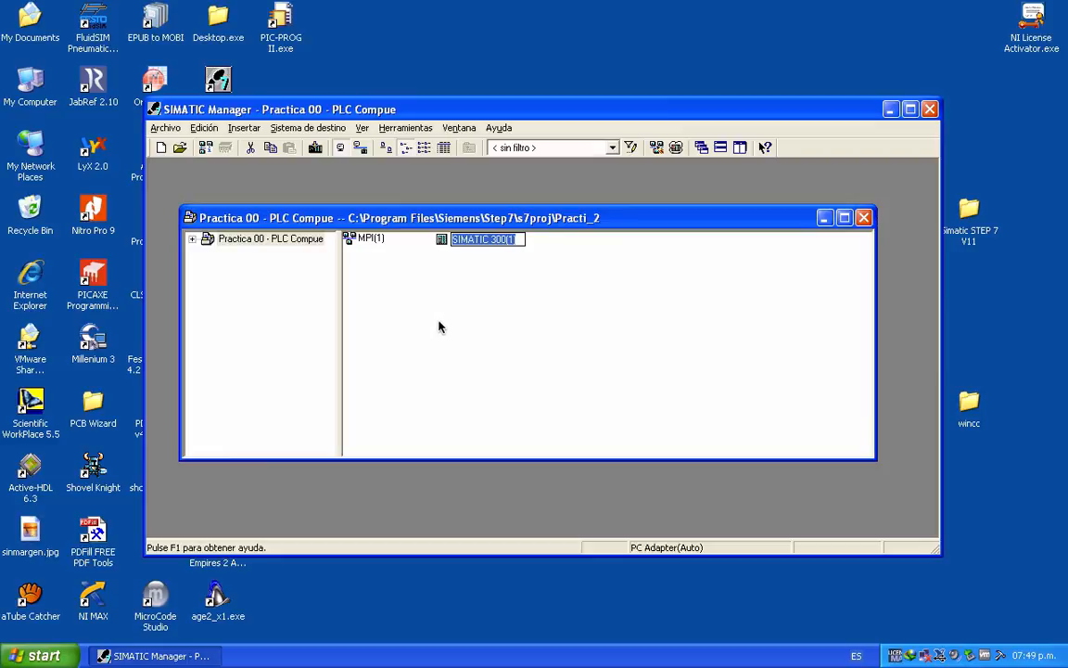
left_click(412, 311)
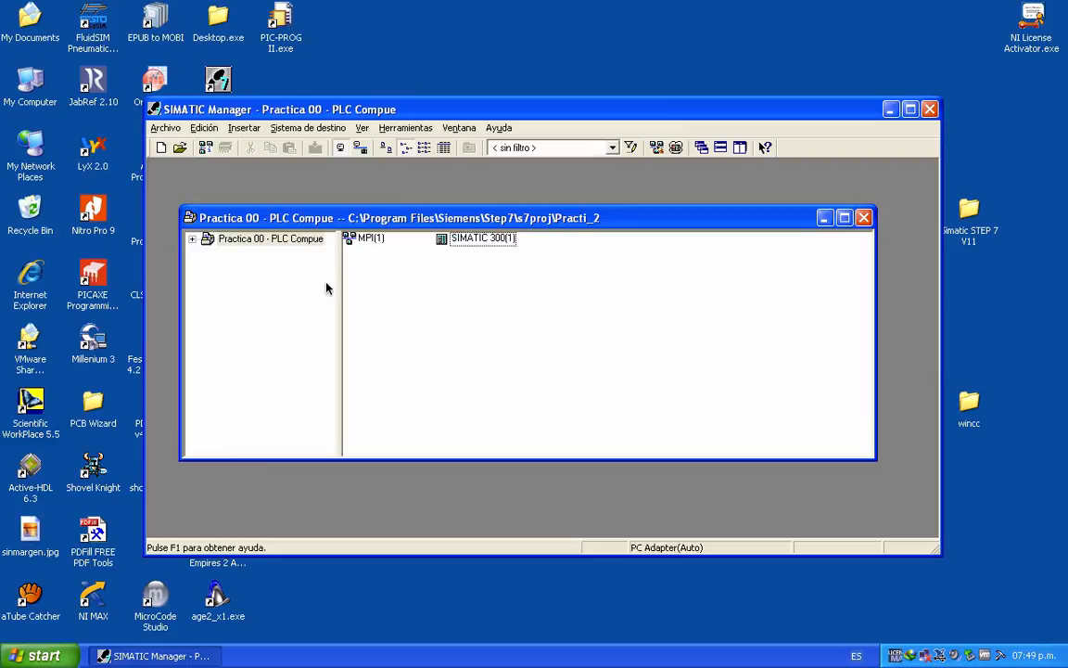
Open the hardware configuration of the SIMATIC 300(1) station in HW Config.
left_click(192, 243)
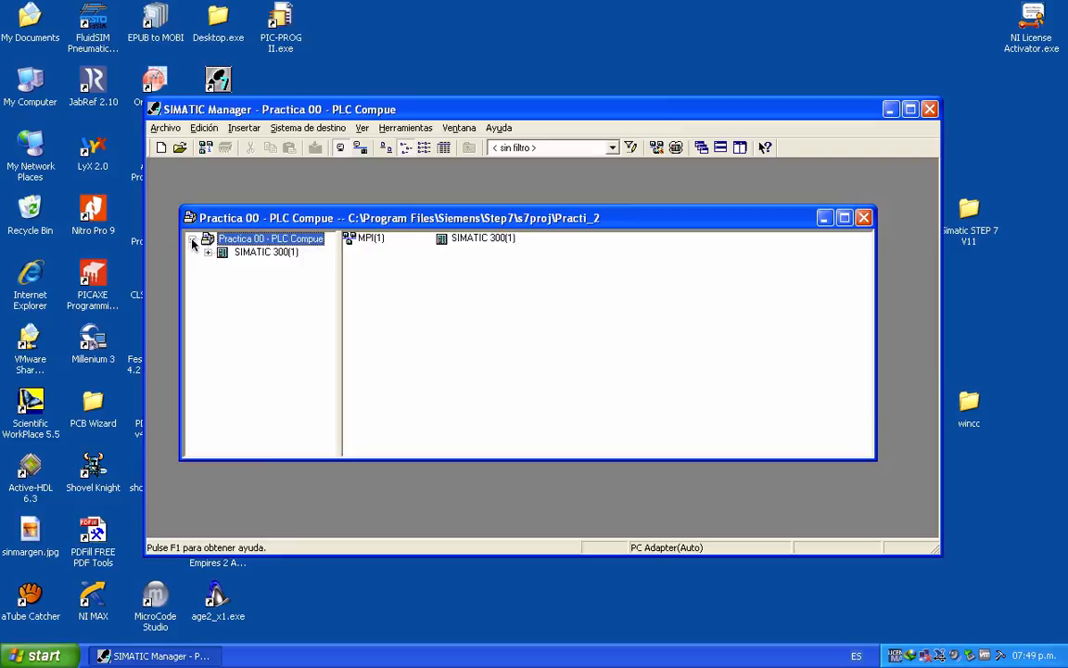
left_click(248, 253)
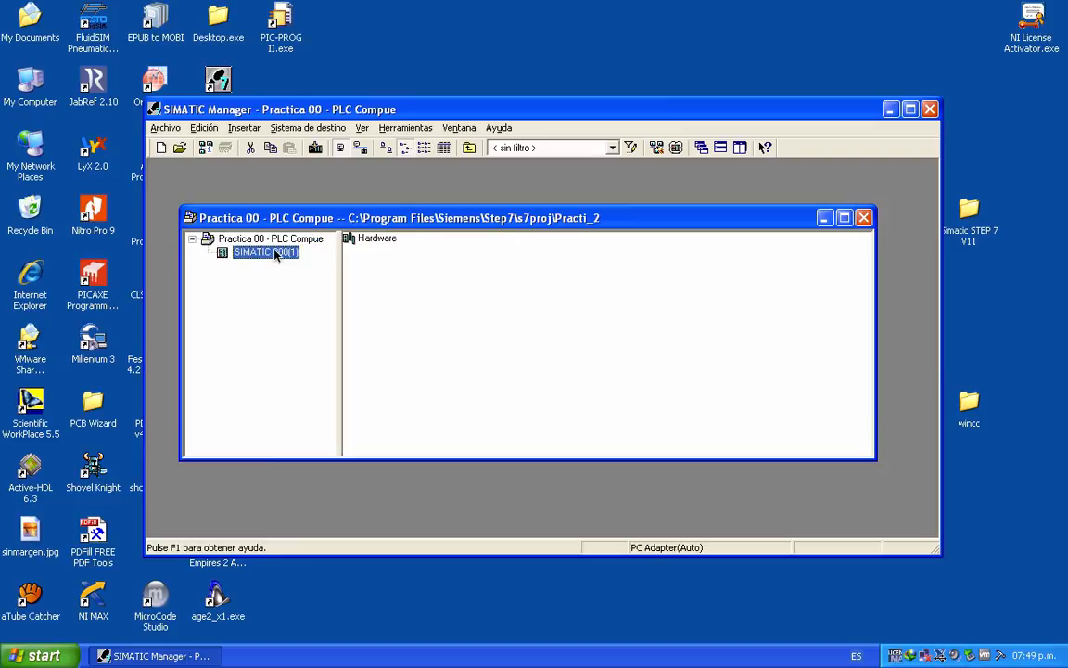
right_click(279, 253)
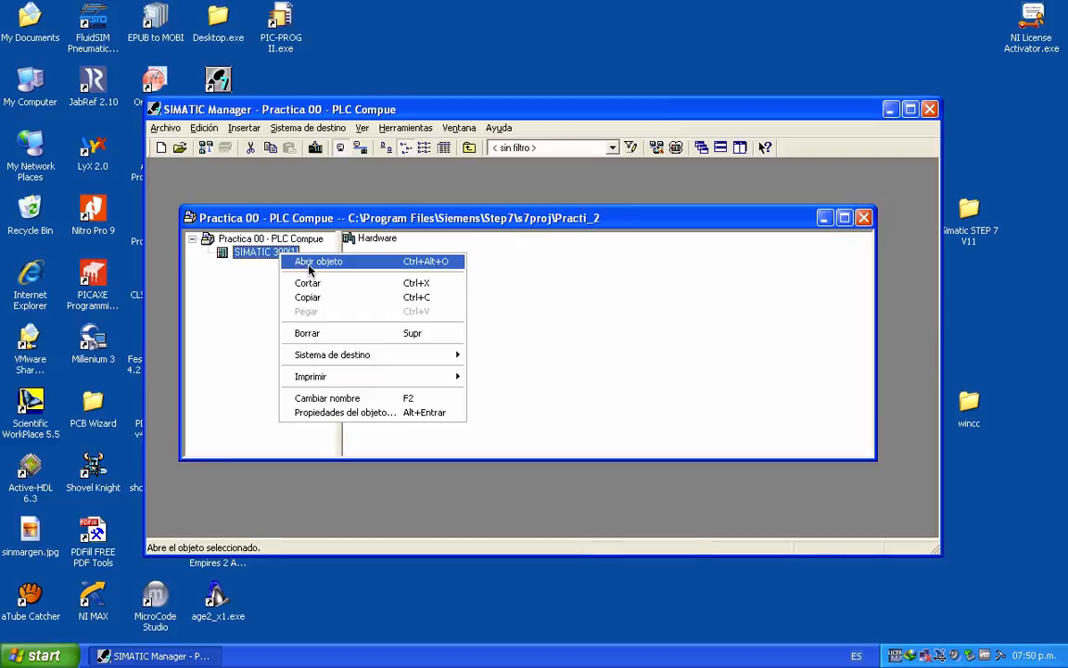
left_click(287, 261)
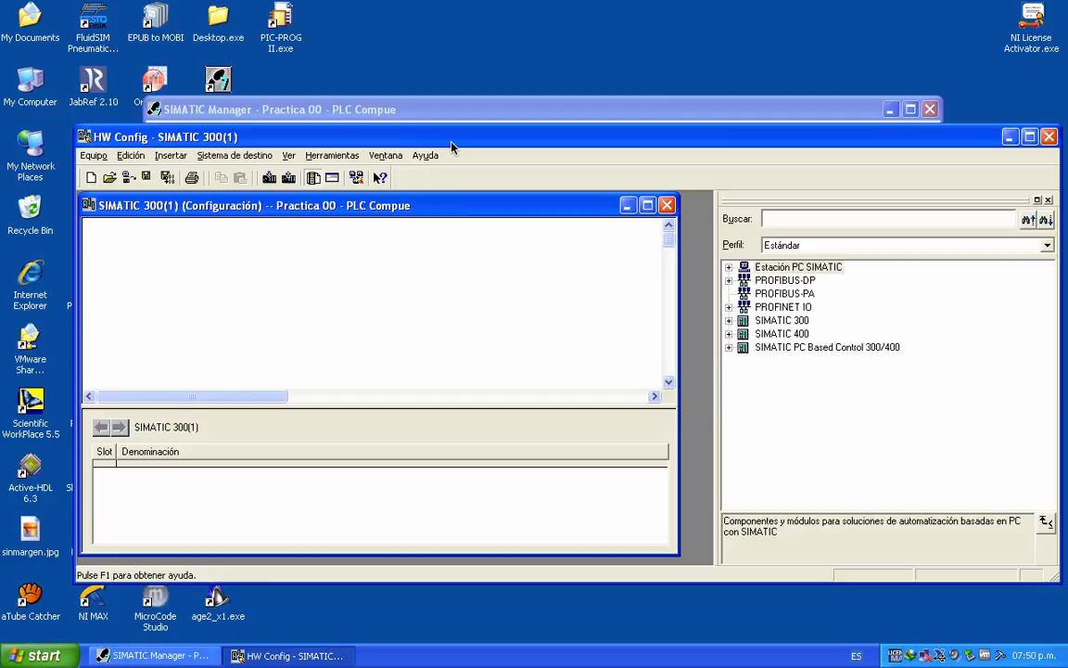
left_click_drag(452, 132, 417, 150)
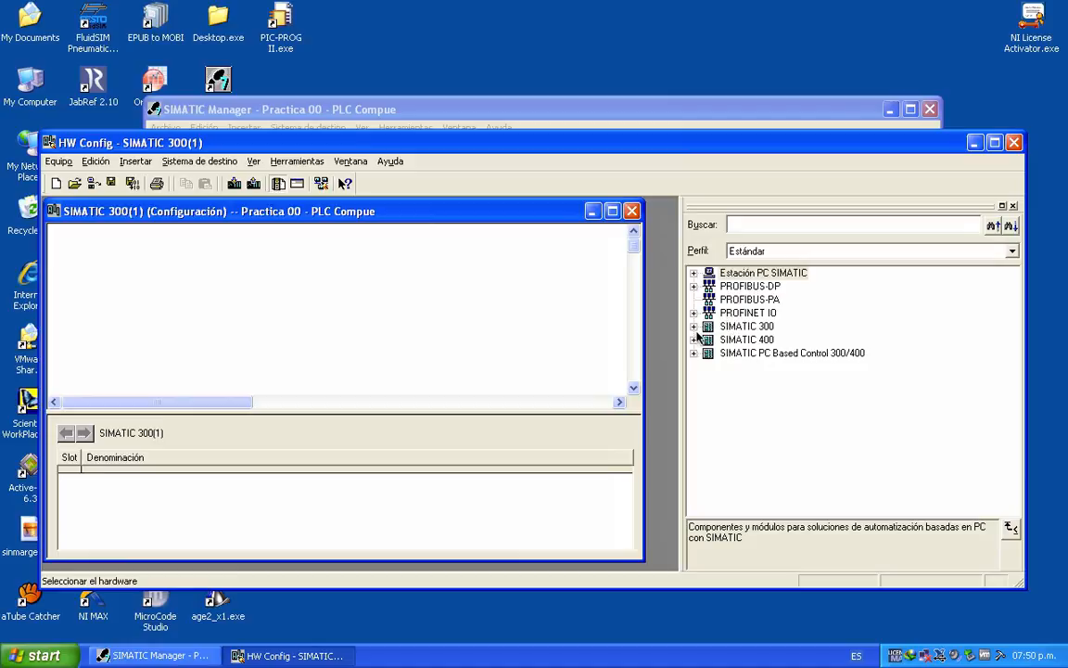
Add a SIMATIC 300 Perfil soporte rack to the station and enlarge its slot table.
left_click(693, 328)
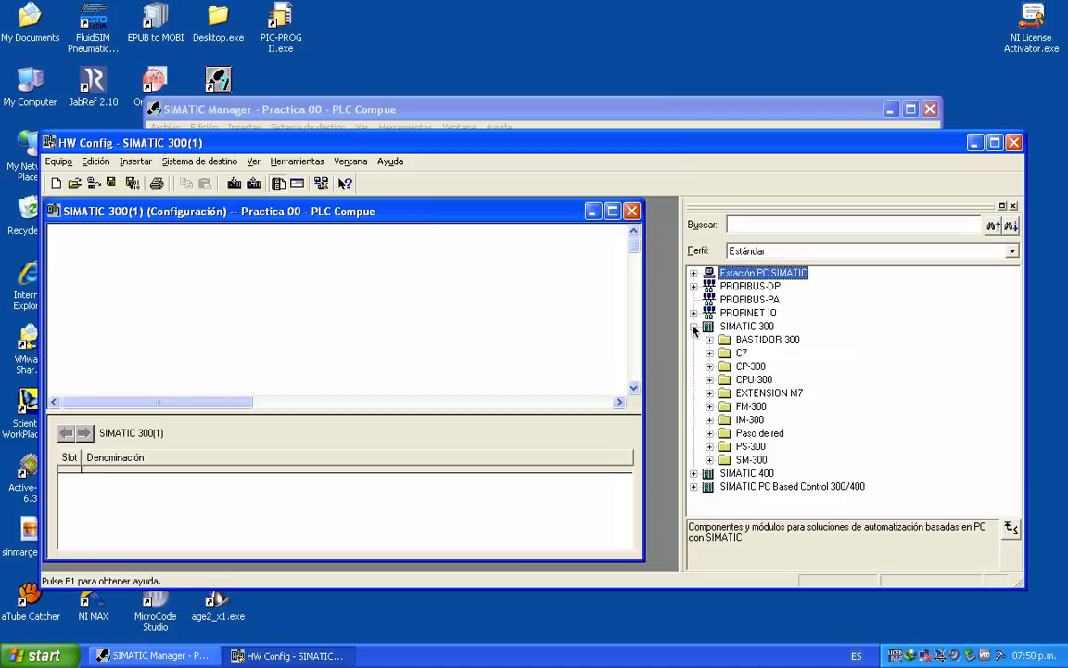
left_click(710, 339)
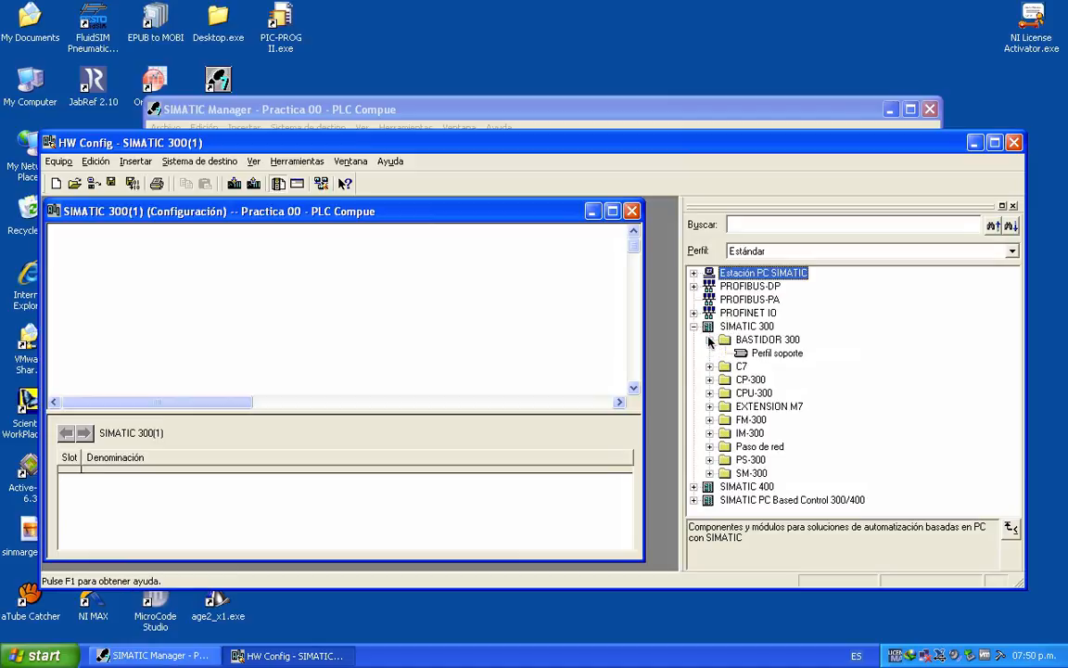
double_click(773, 357)
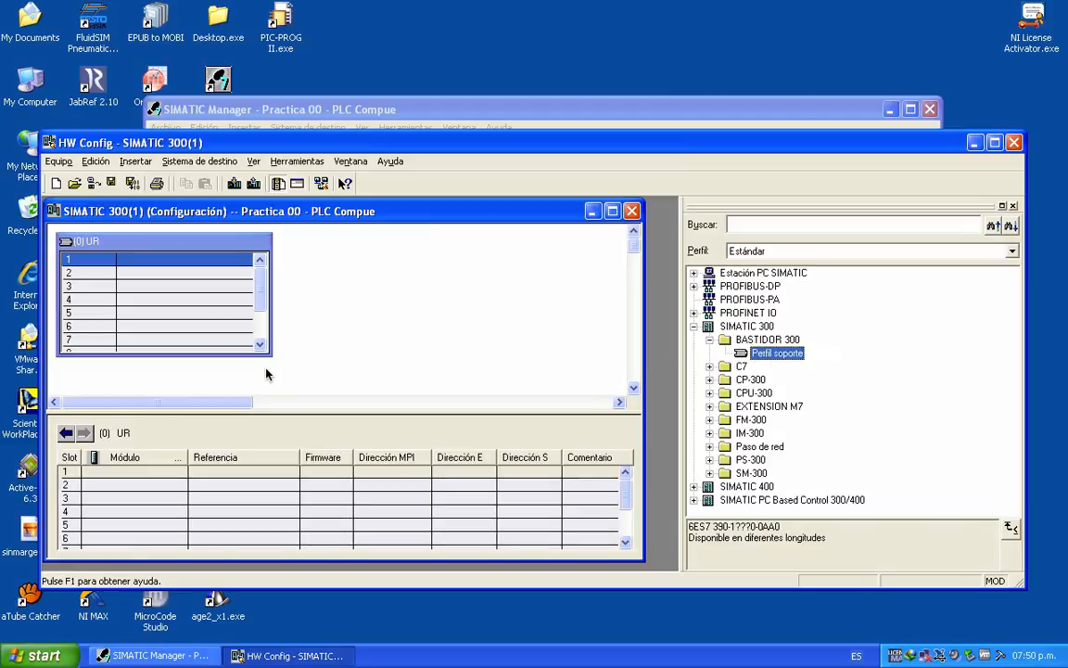
left_click_drag(270, 354, 494, 268)
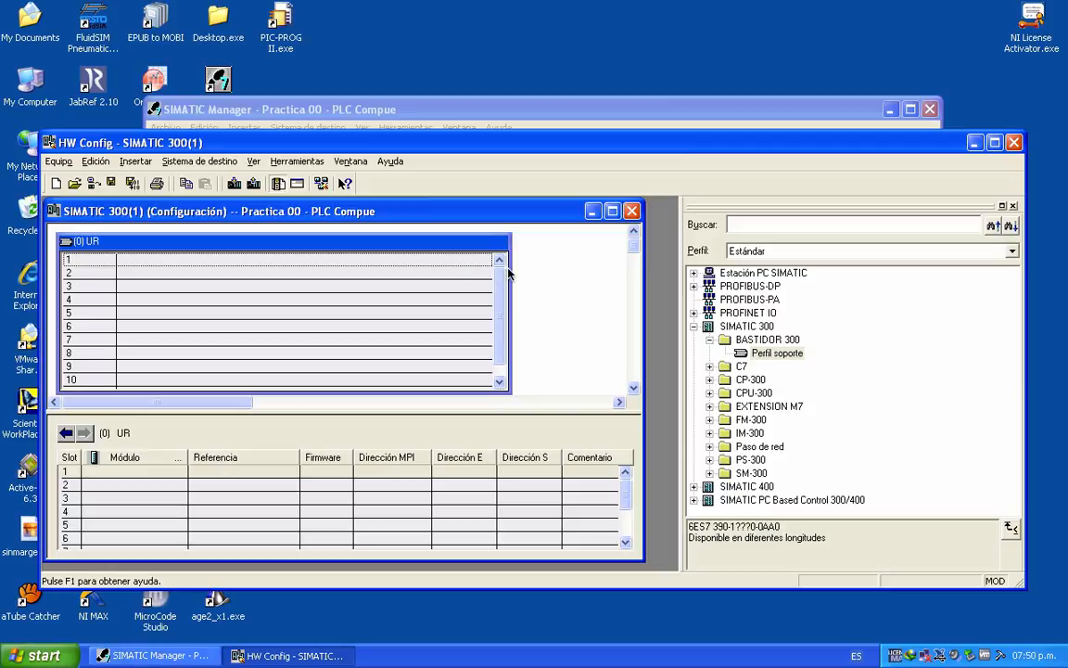
Place the CPU 312C with reference 6ES7 312-5BD01-0AB0 in slot 2 of the rack.
left_click(693, 327)
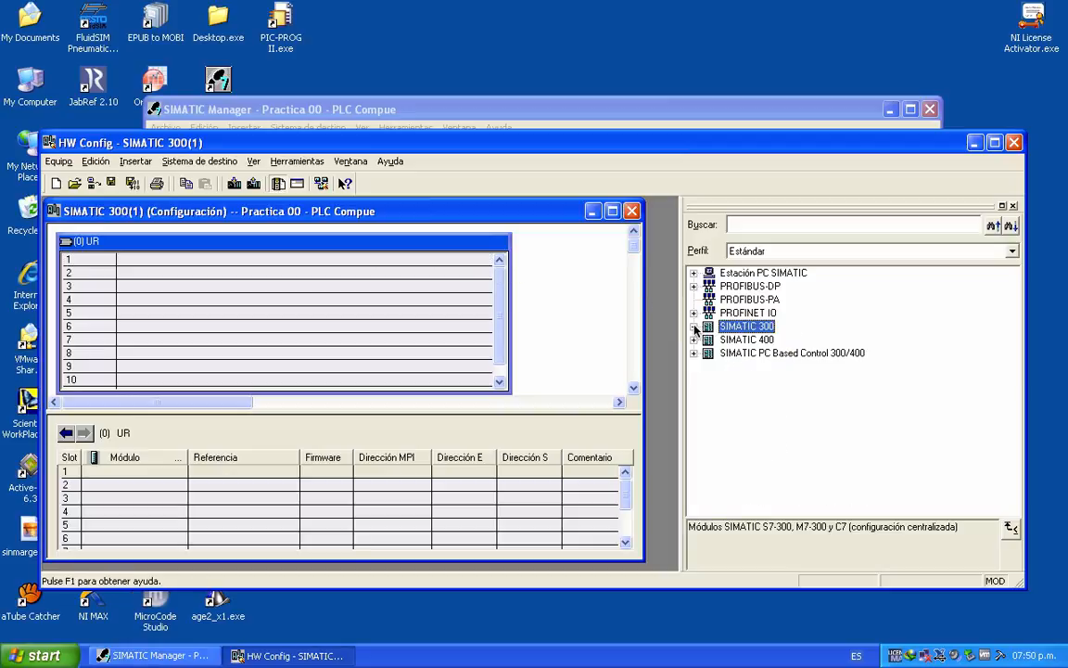
left_click(694, 326)
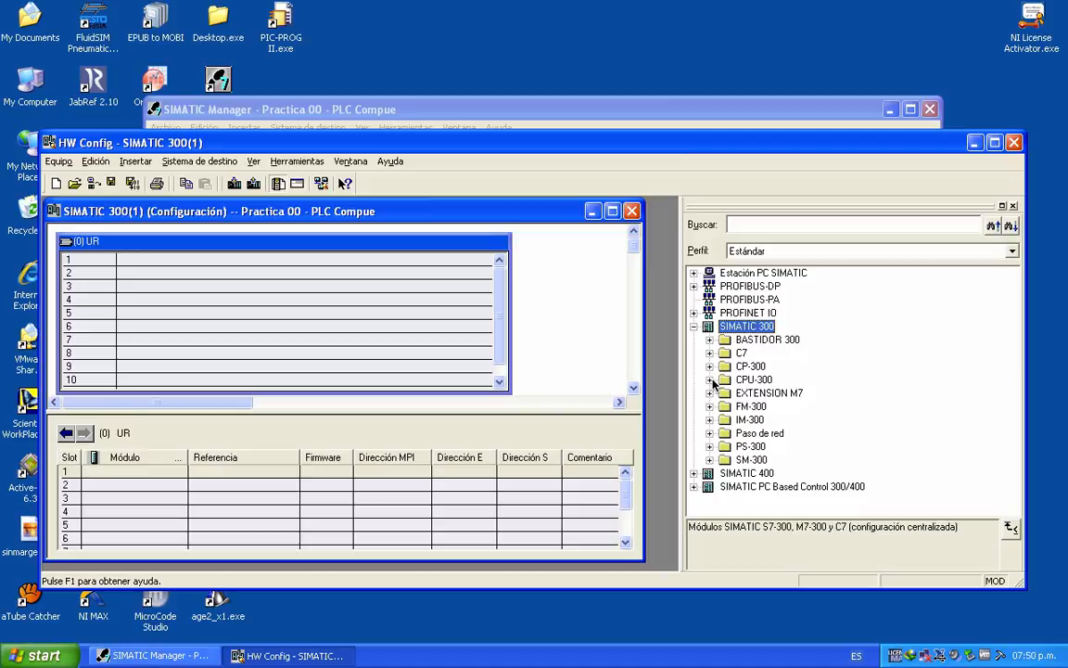
left_click(710, 380)
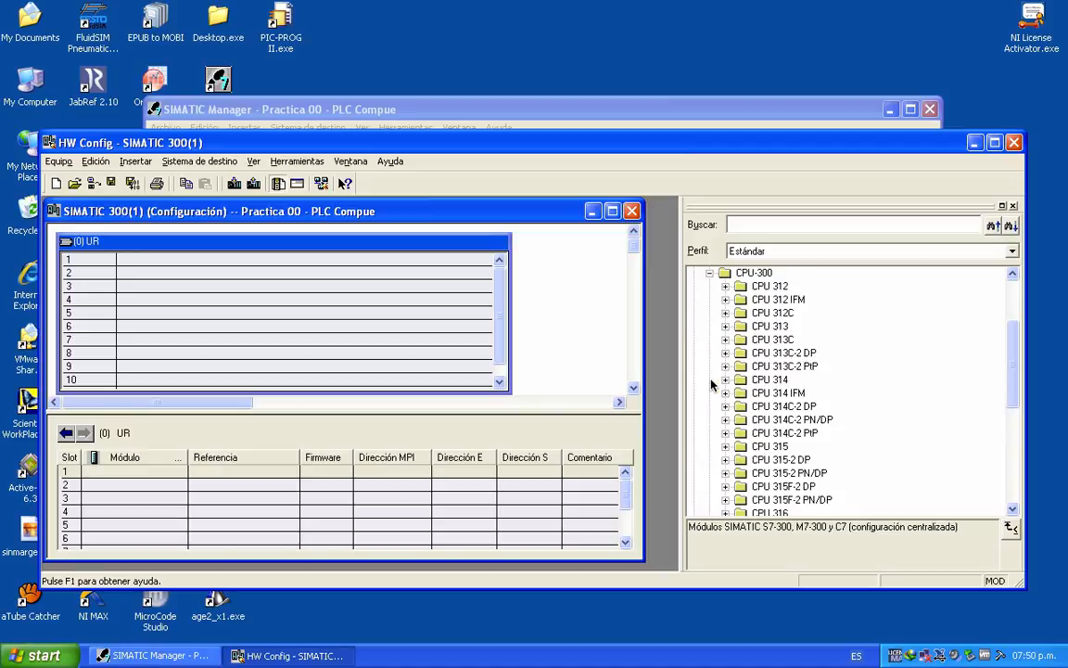
left_click(726, 312)
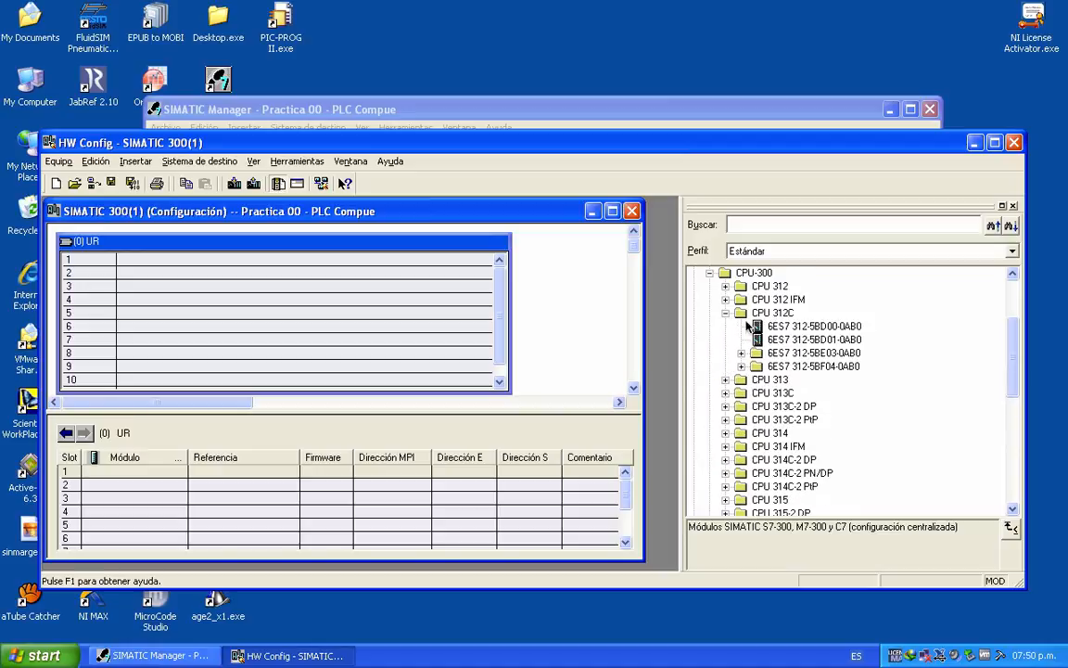
left_click(788, 340)
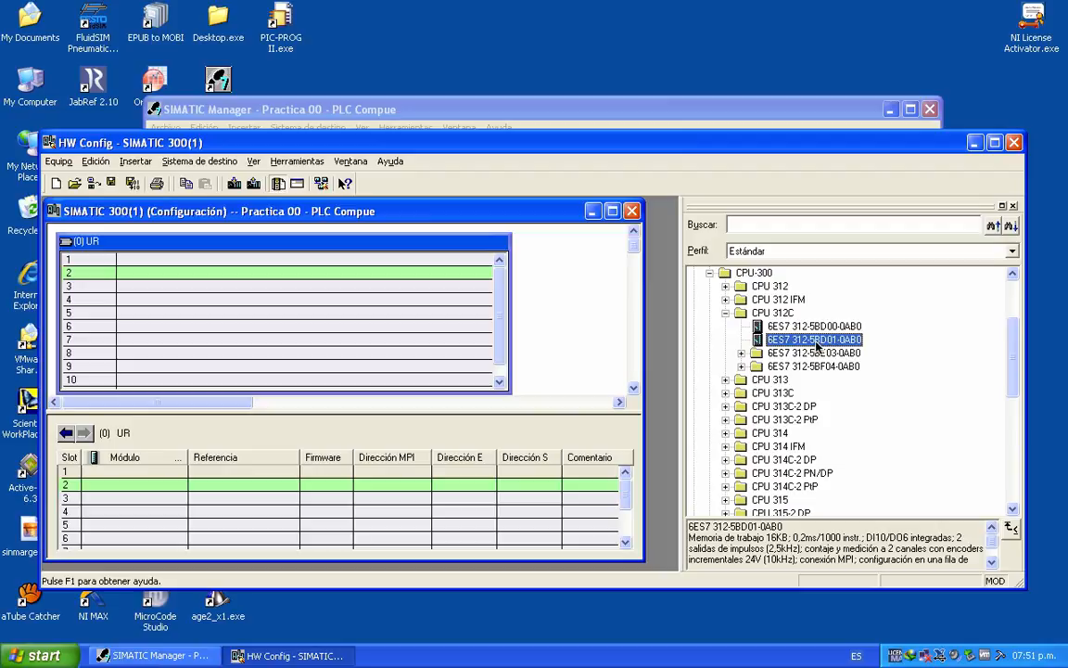
left_click(425, 272)
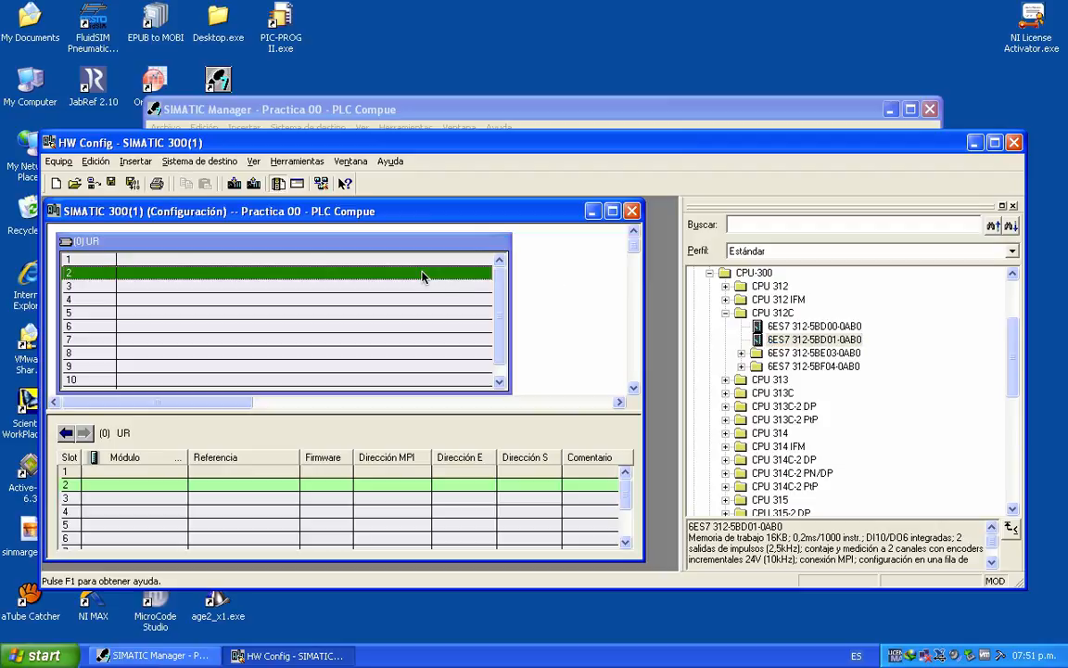
double_click(790, 342)
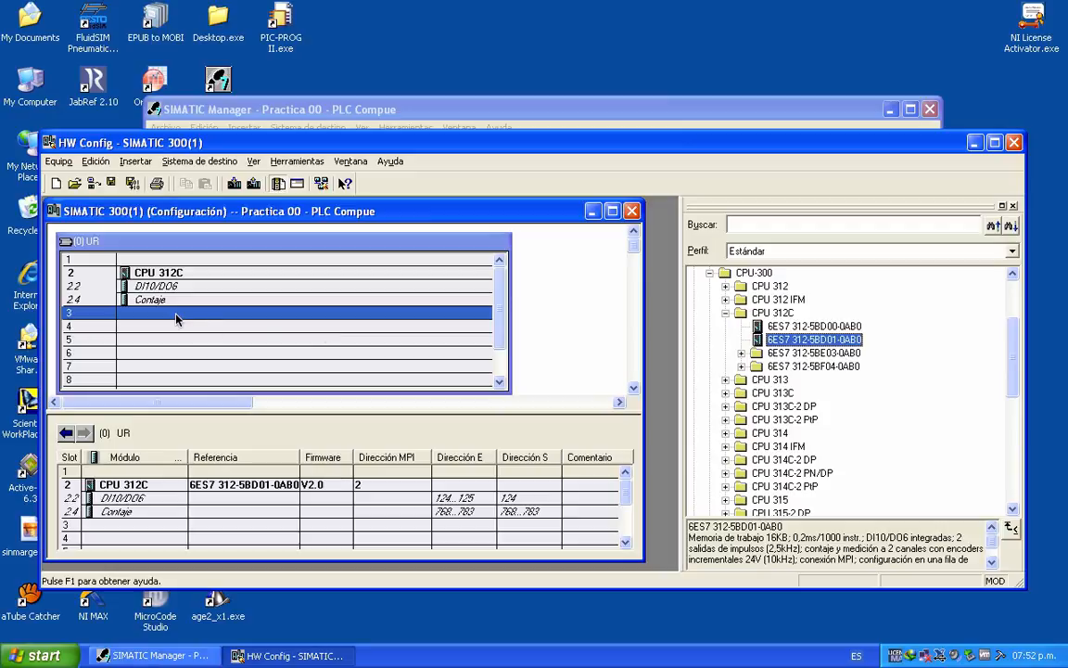
Save and compile the station's hardware configuration, and close HW Config to return to SIMATIC Manager.
left_click(57, 161)
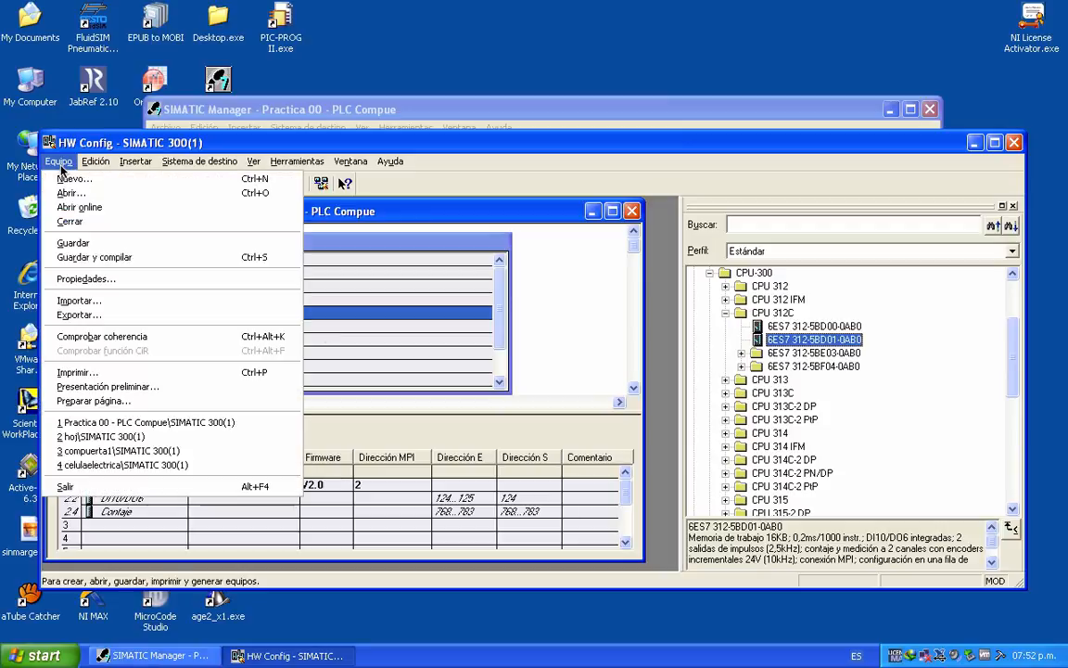
left_click(105, 260)
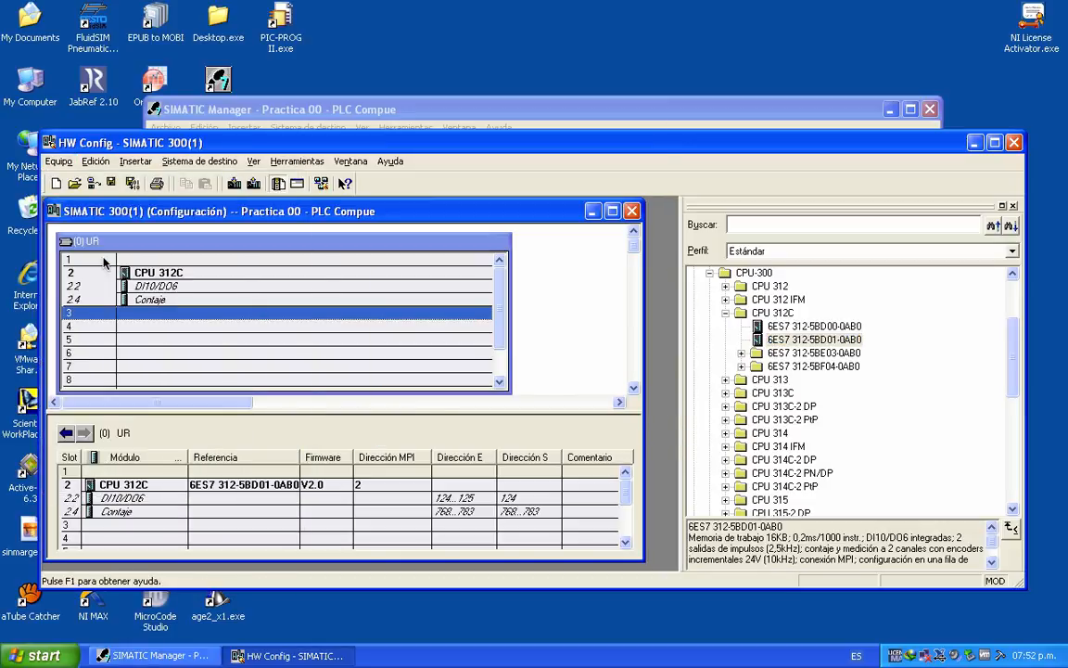
left_click(1015, 144)
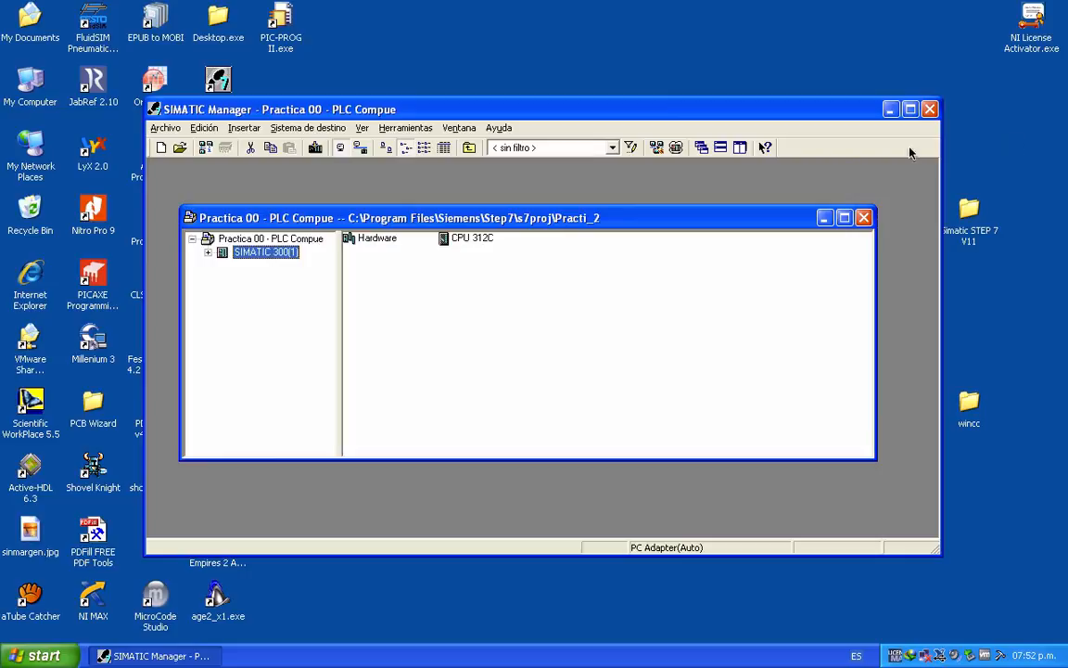
Open the symbol table (Símbolos) of Programa S7(1) under the CPU 312C.
left_click(209, 252)
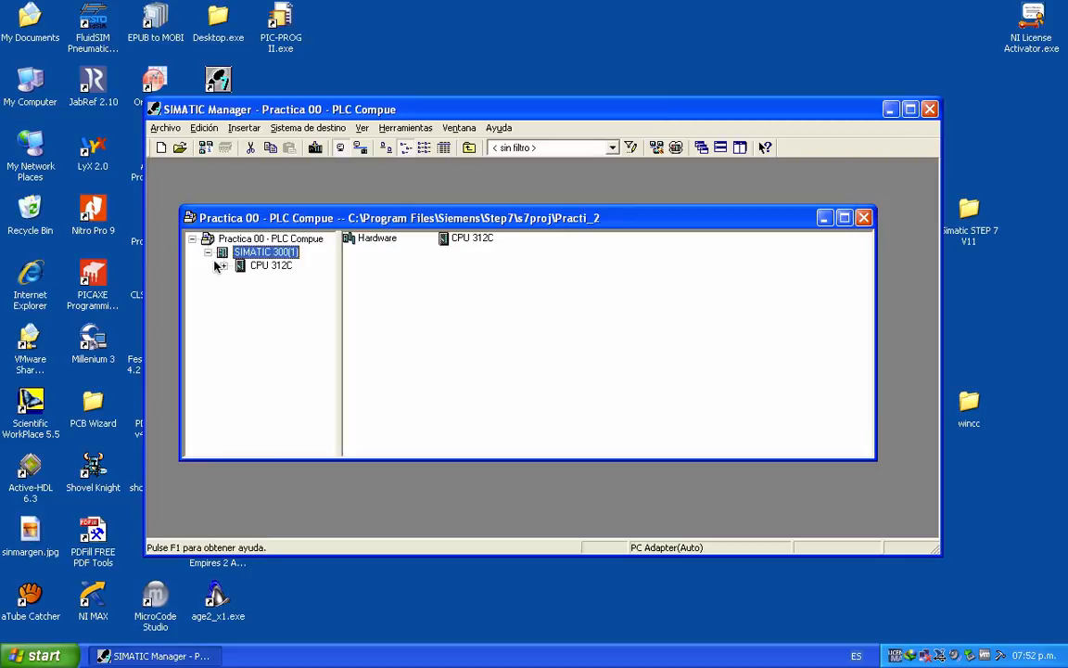
left_click(223, 265)
left_click(239, 280)
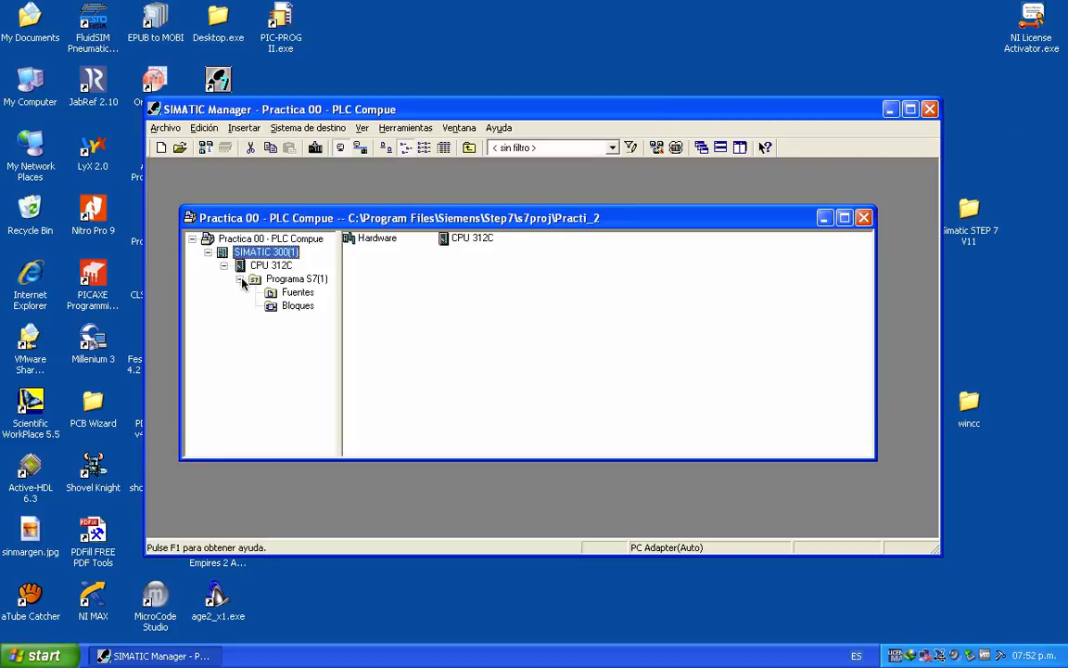
left_click(302, 280)
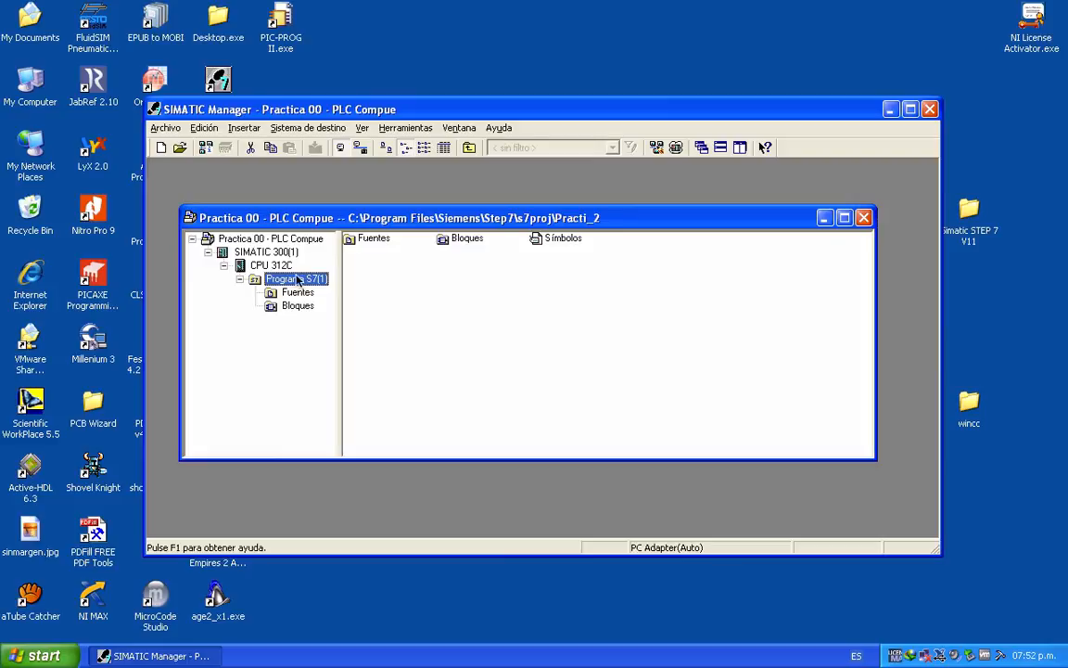
left_click(570, 243)
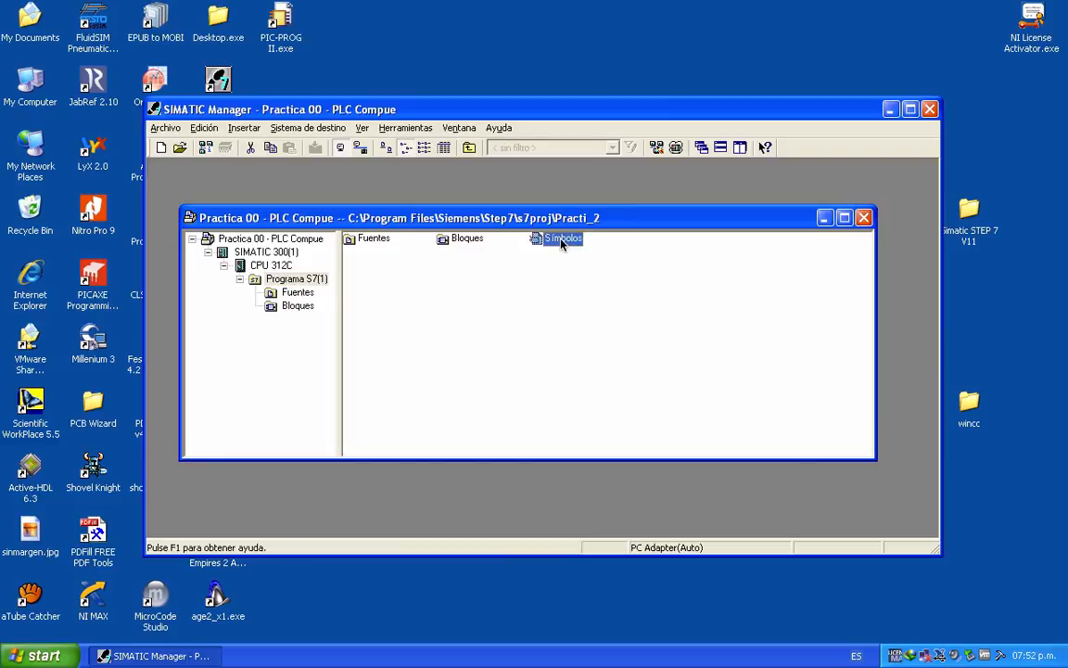
double_click(561, 243)
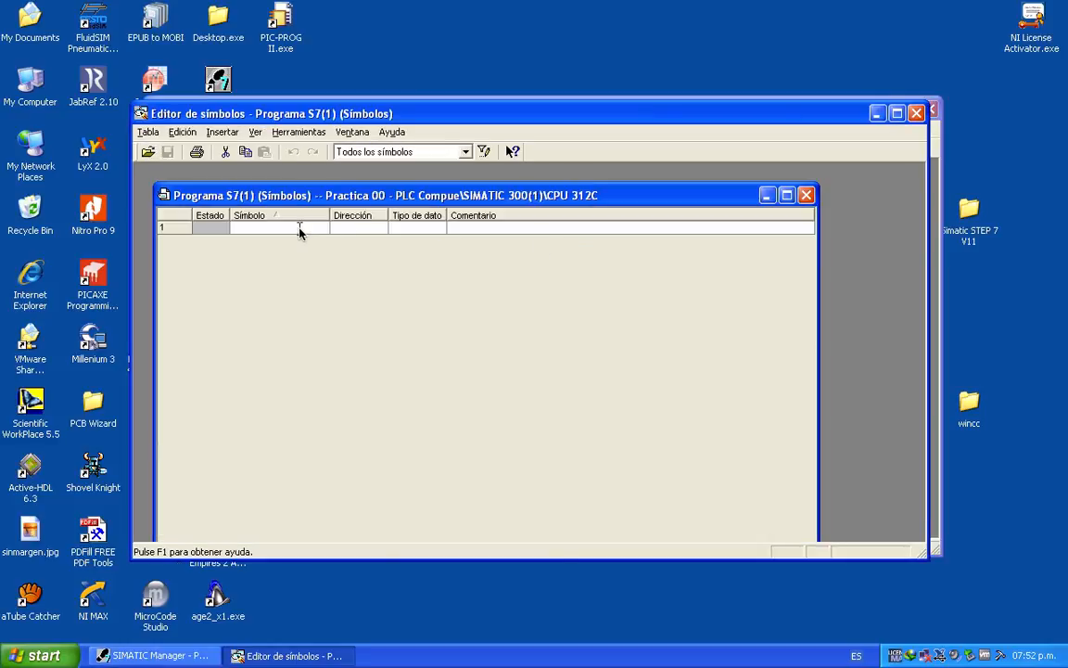
Enter the symbols A, B, Z, Z1 and Z2 in the first five rows of the symbol table.
type("A")
key("Return")
type("B")
key("Return")
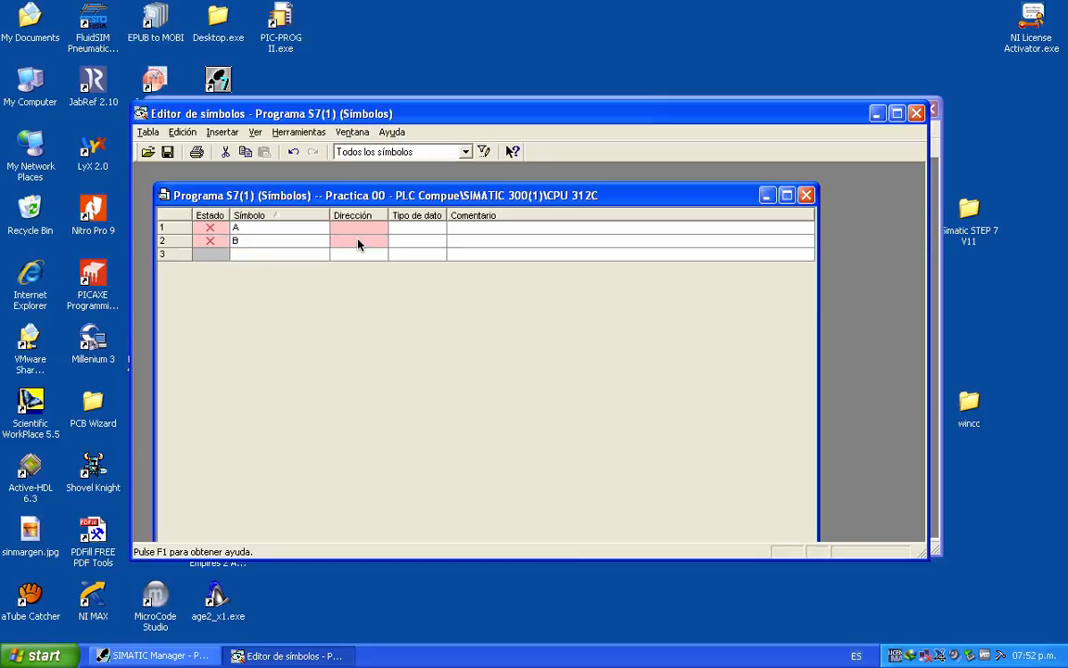
type("Z")
key("Return")
type("Z1")
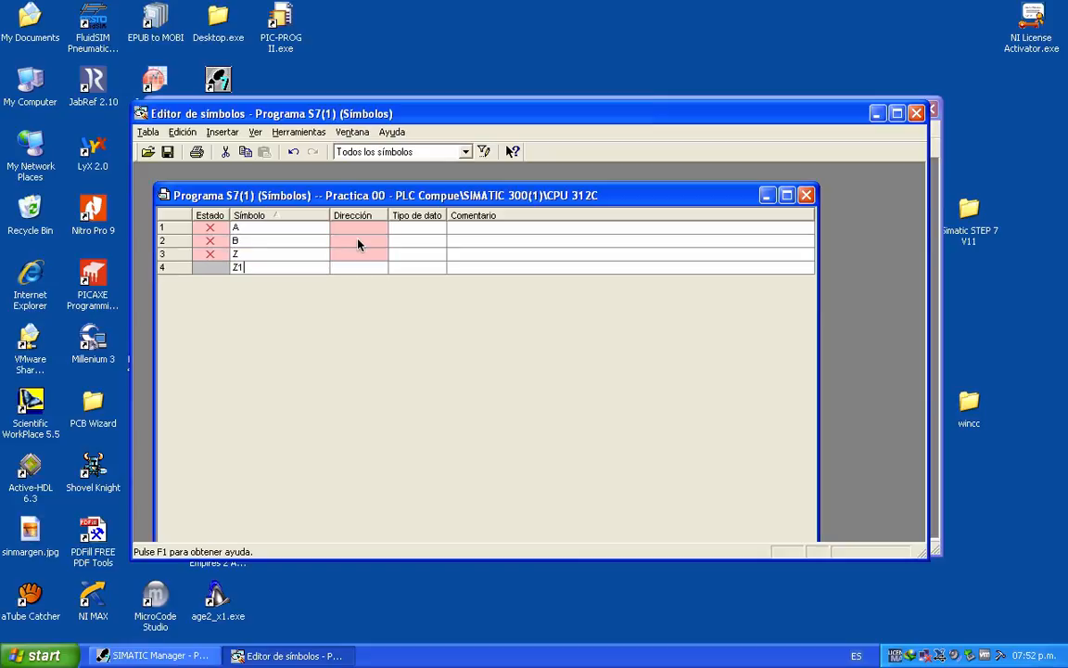
key("Return")
type("Z2")
key("Return")
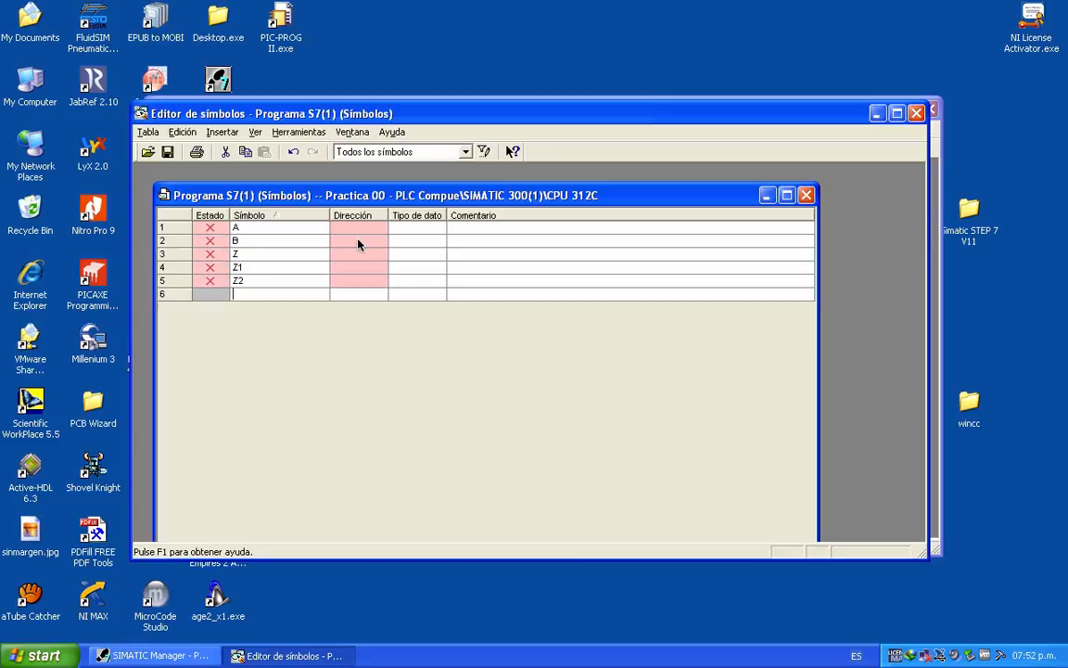
Assign the input addresses I 124.0 to symbol A and I 124.1 to symbol B.
key("Up")
key("Up")
key("Tab")
key("Return")
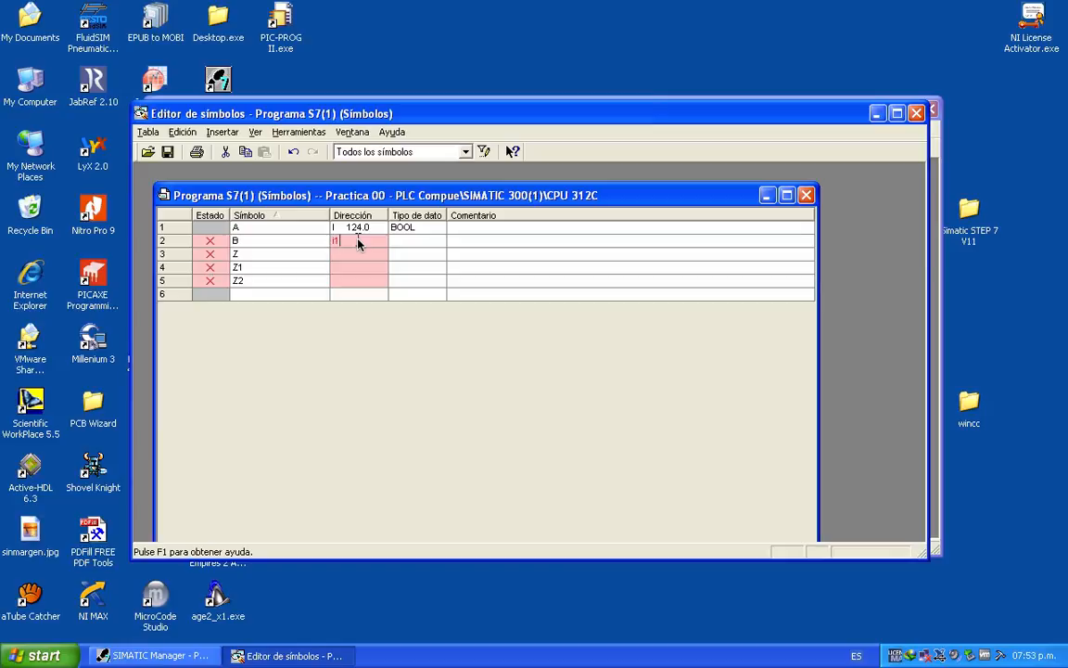
type("I 124.1")
key("Return")
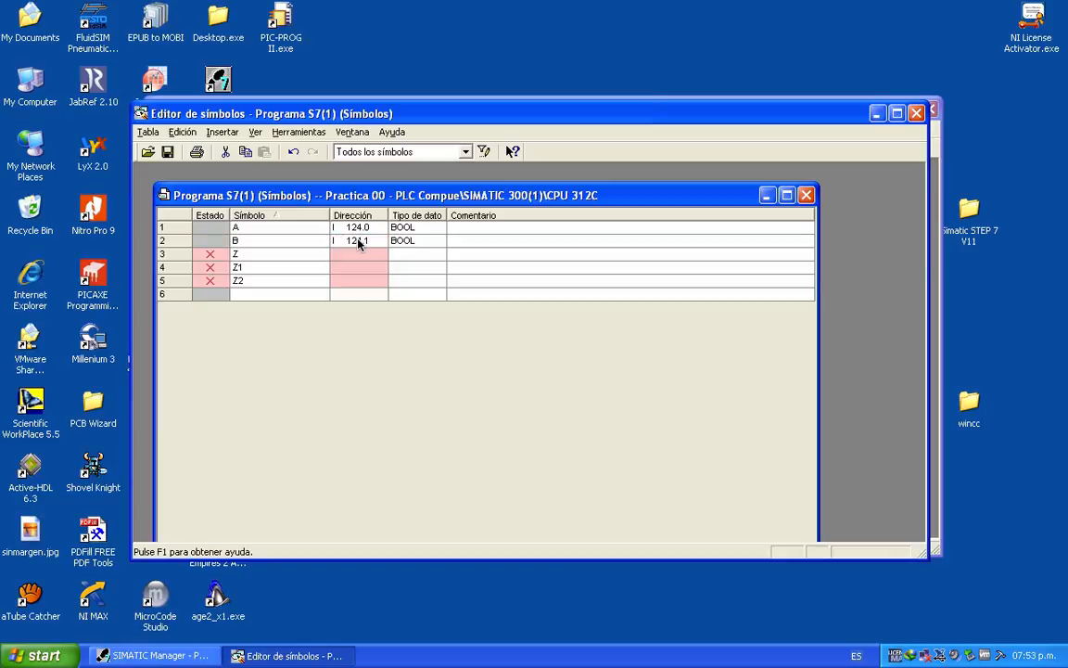
Assign the output addresses Q 124.0 to symbol Z, Q 124.1 to Z1 and Q 124.2 to Z2.
type("I124.2")
key("Return")
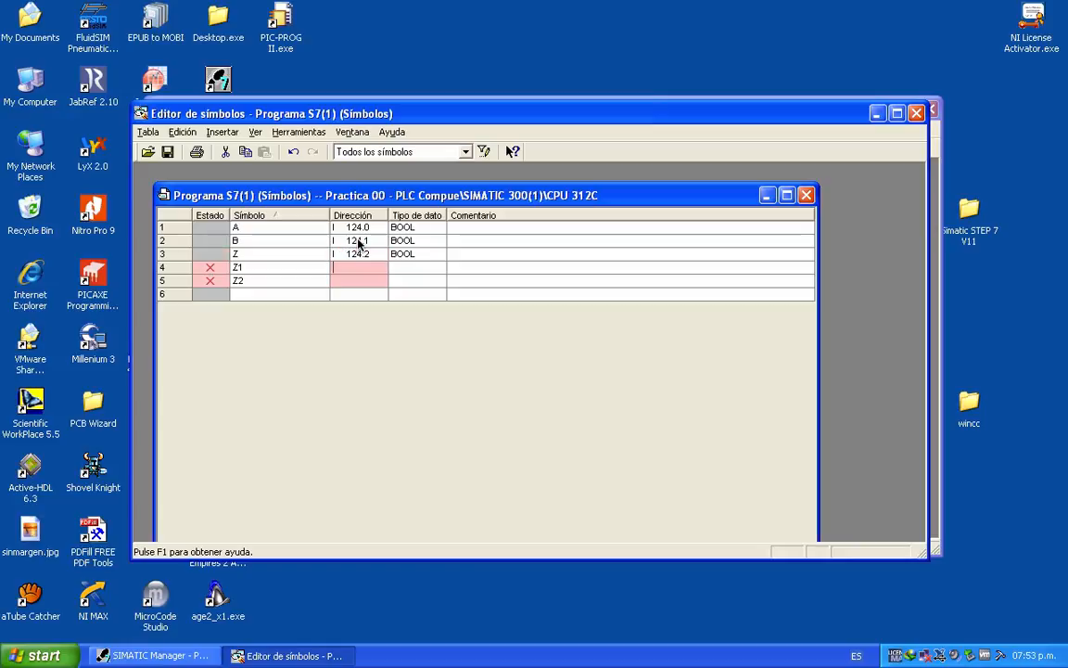
key("Up")
key("BackSpace")
type("q124.0")
key("Return")
type("q124.1")
key("Return")
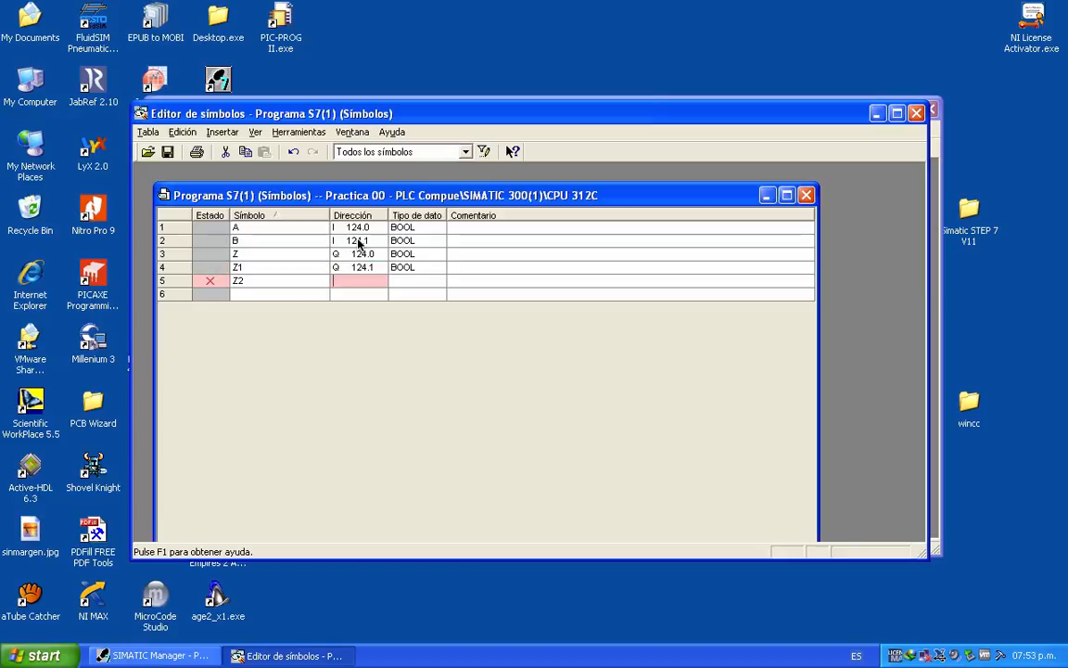
type("q124.2")
key("Tab")
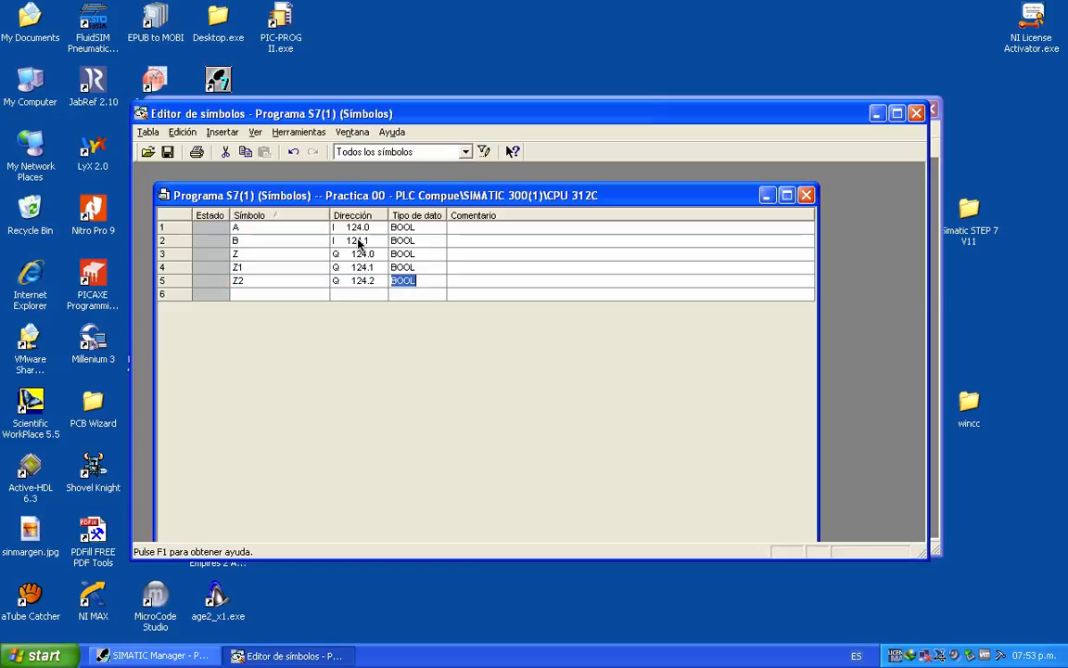
Enter the comments "A - Entrada 1" for symbol A and "B - Entrada 2" for symbol B.
key("Tab")
key("Up")
key("Up")
key("Up")
key("Up")
type("A -")
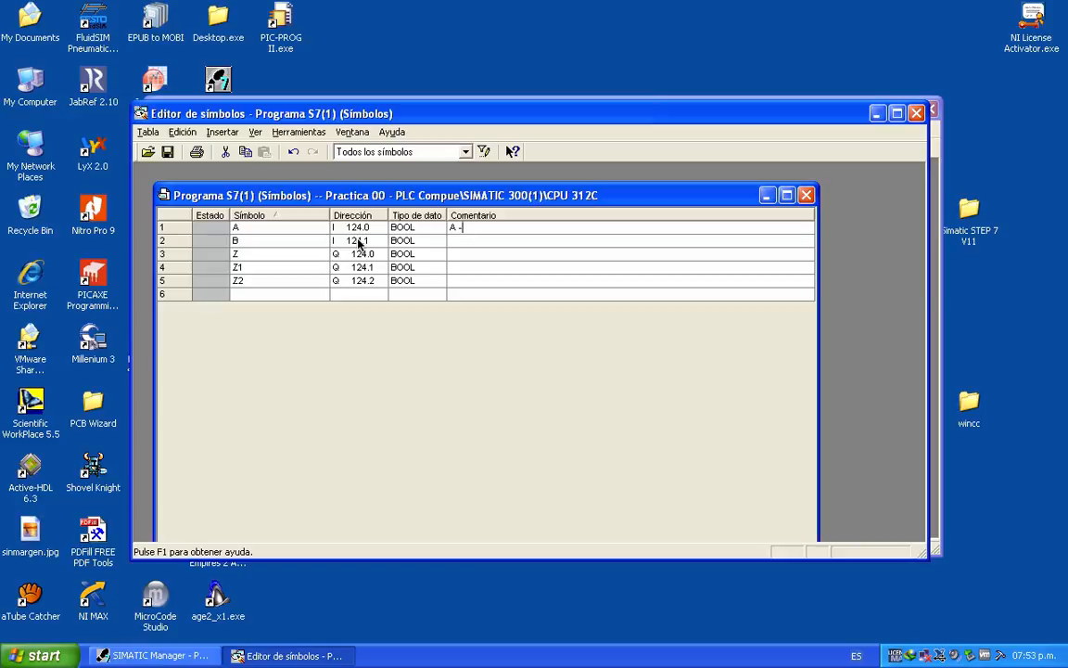
type("\"")
type("Entrada")
type("B")
type(" - entrada")
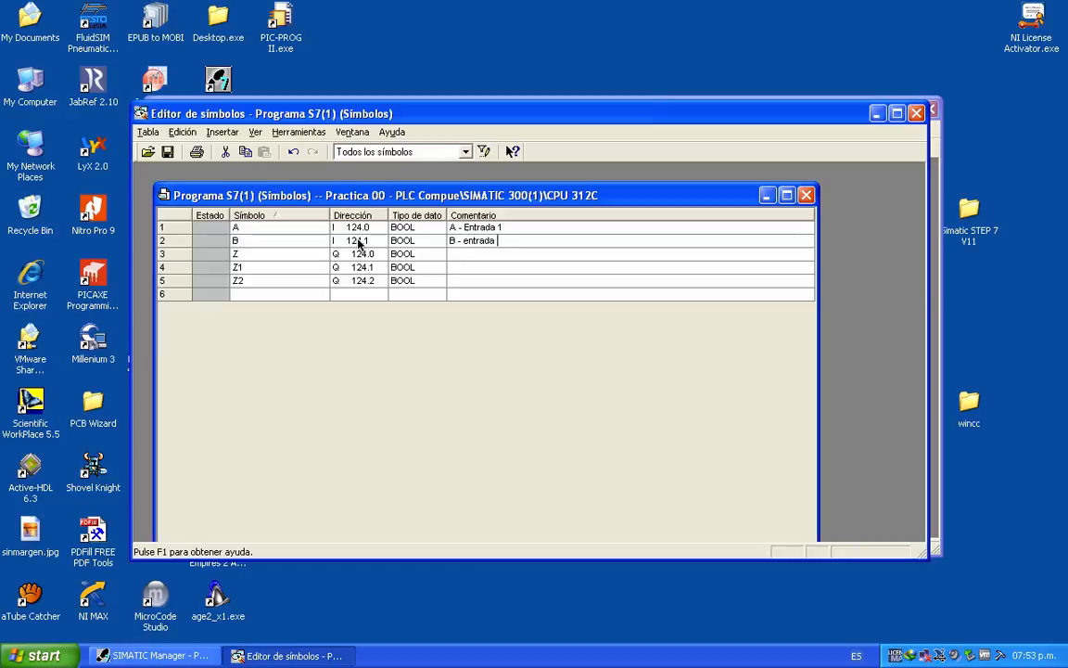
key("BackSpace")
key("BackSpace")
key("BackSpace")
key("BackSpace")
key("BackSpace")
key("BackSpace")
key("BackSpace")
key("BackSpace")
type("Entrada 2")
Comment Z, Z1 and Z2 as "Salida de (AND)", "Salida de (OR)" and "Salida de (NOT)", and save and close the symbol table.
type("Salida de ")
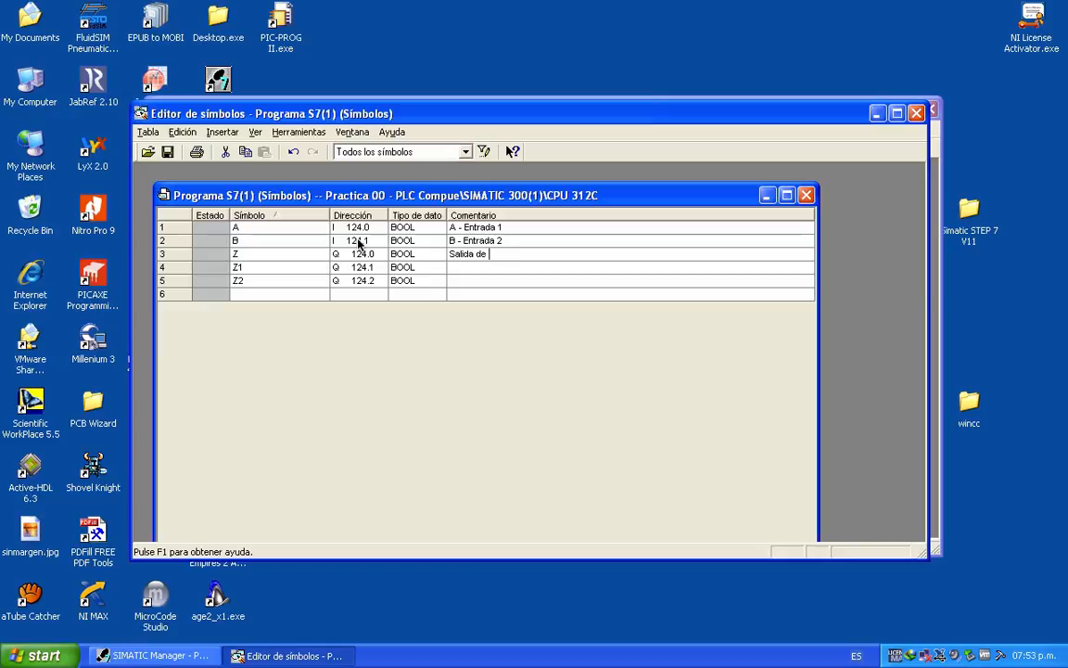
type("(ANDSali")
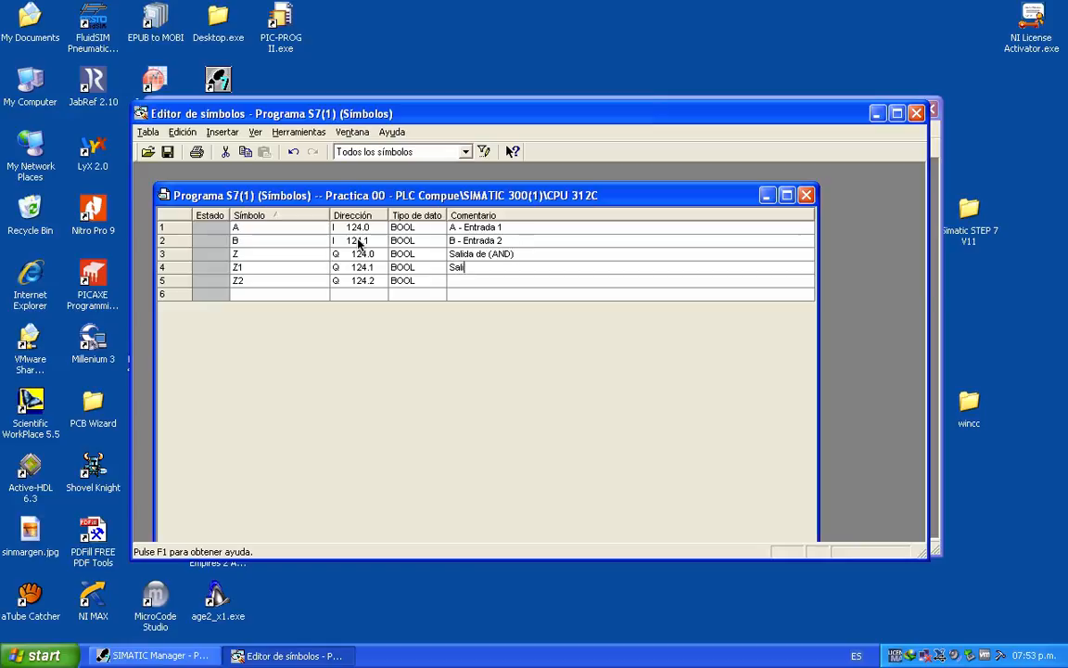
type("da de (OR")
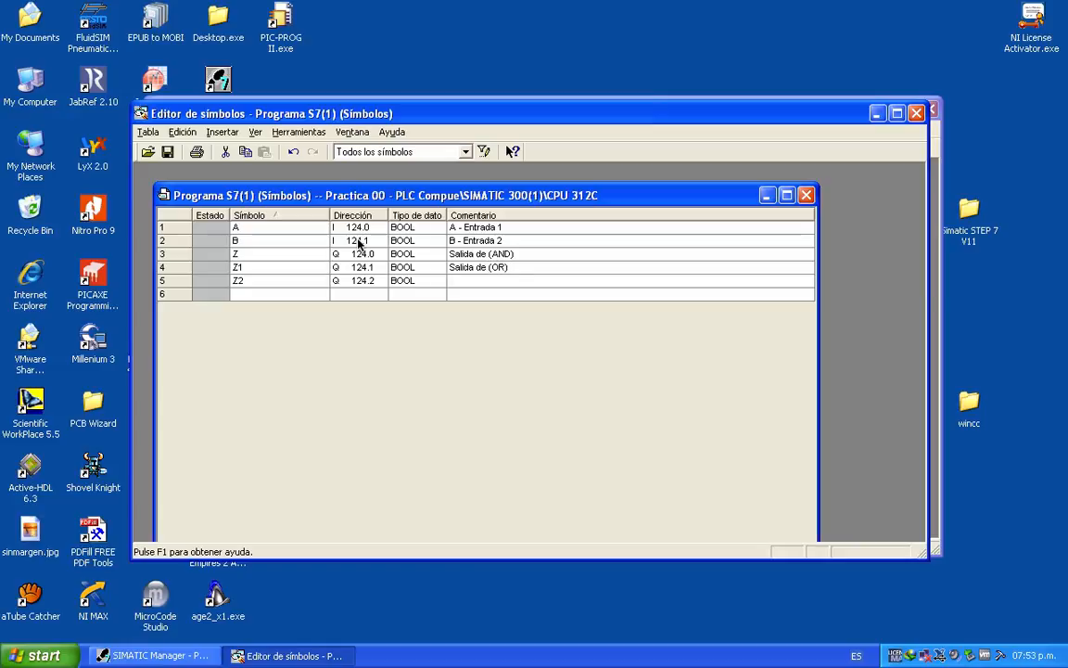
type("Salida de (NOT)")
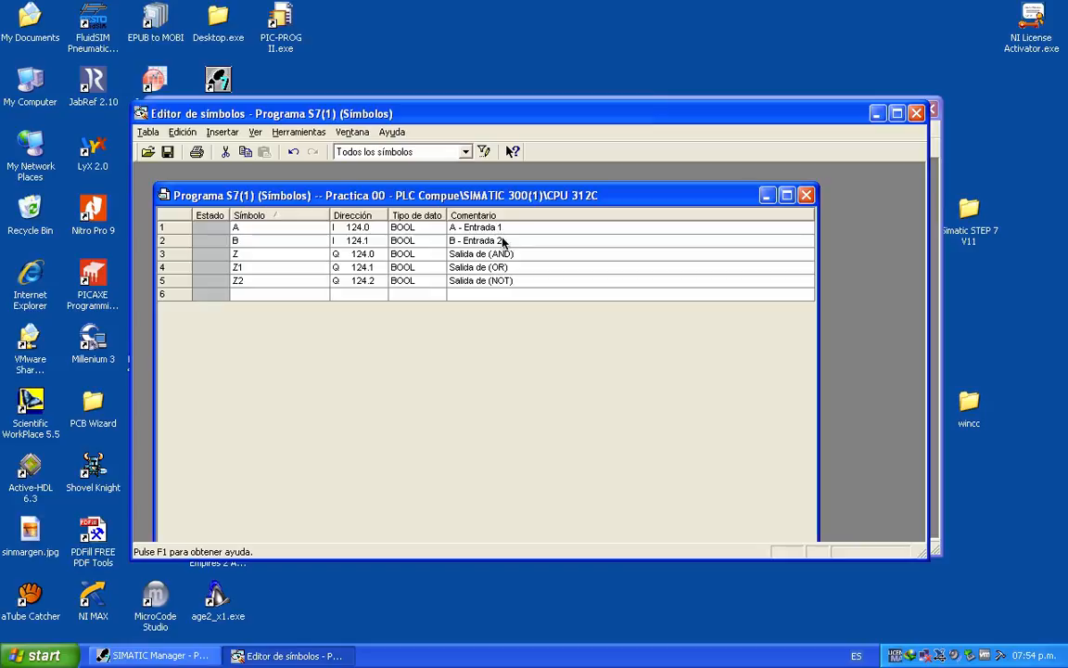
left_click(168, 154)
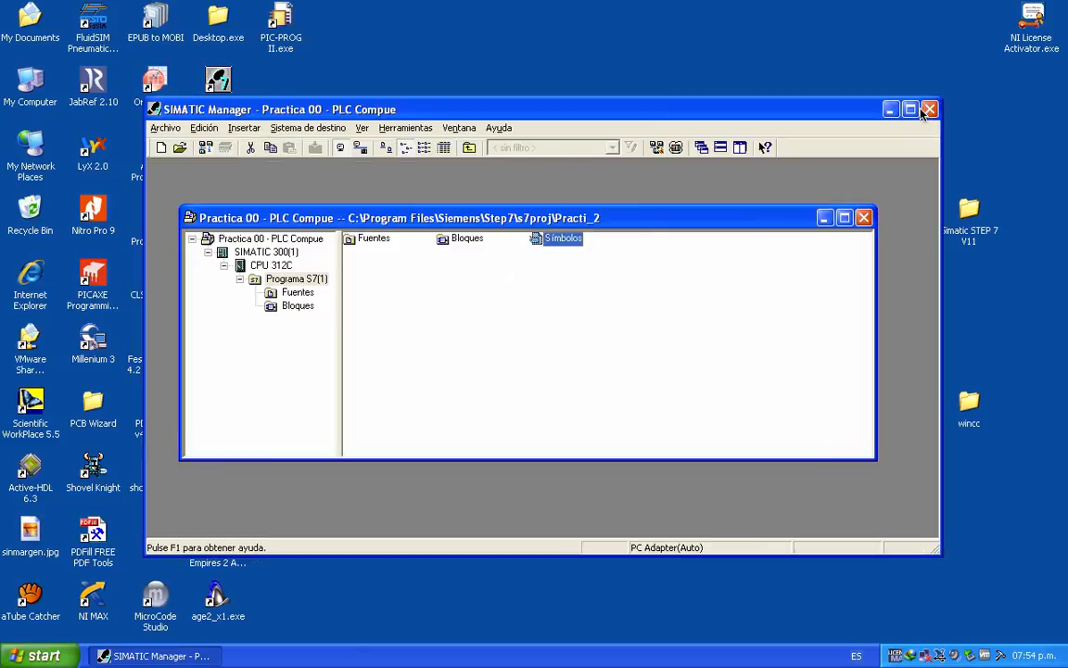
left_click(918, 114)
Open organization block OB1 from the Bloques folder with KOP as its programming language.
left_click(299, 305)
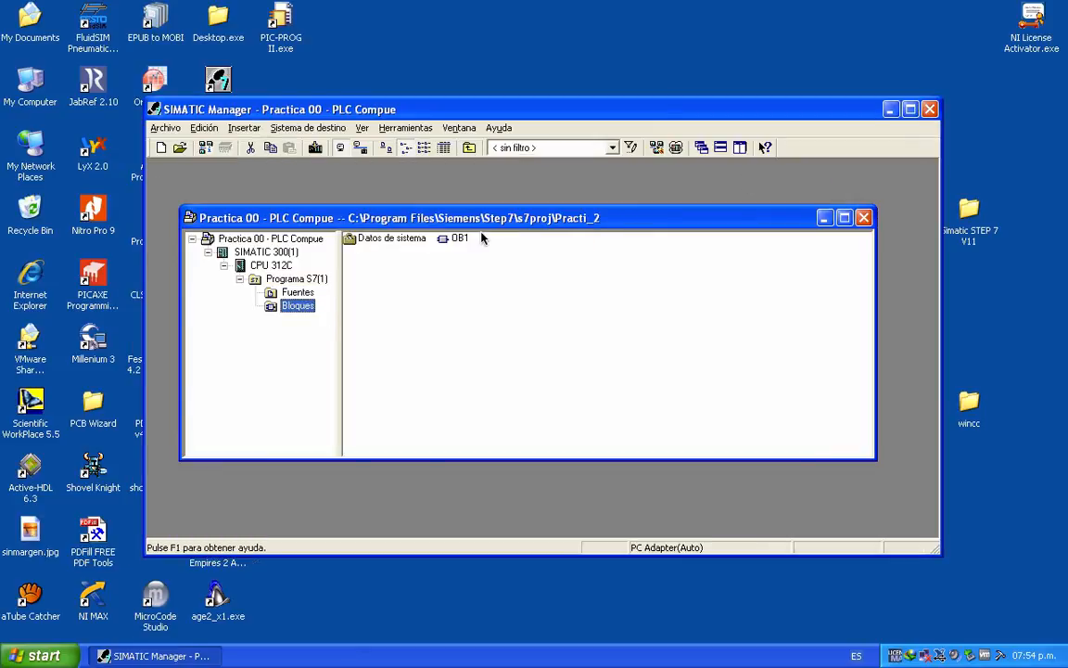
left_click(456, 240)
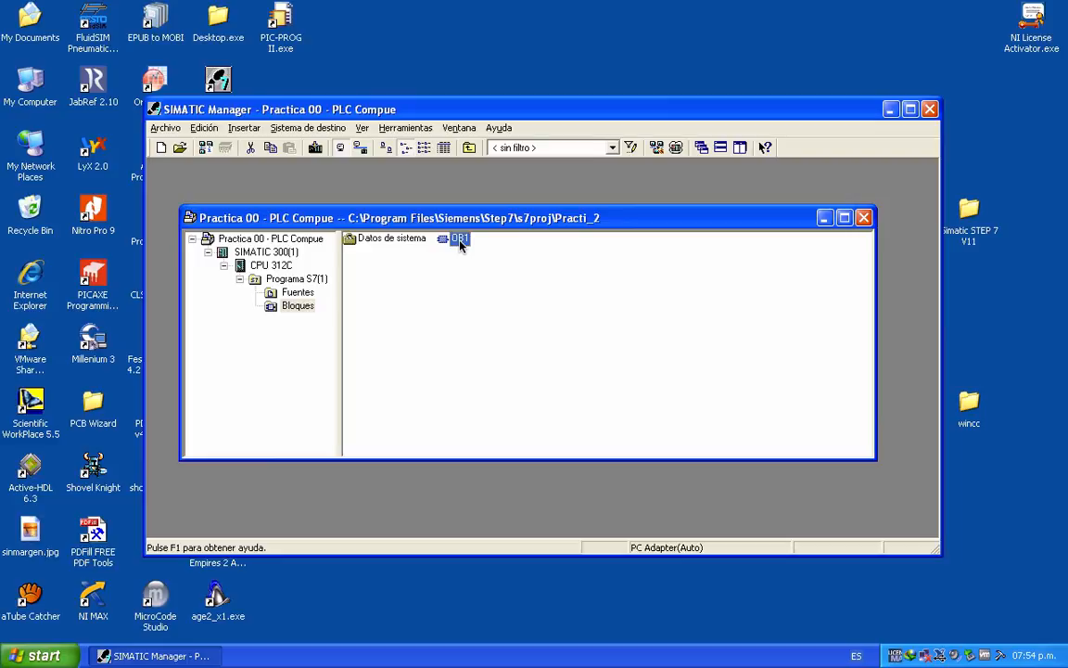
double_click(460, 243)
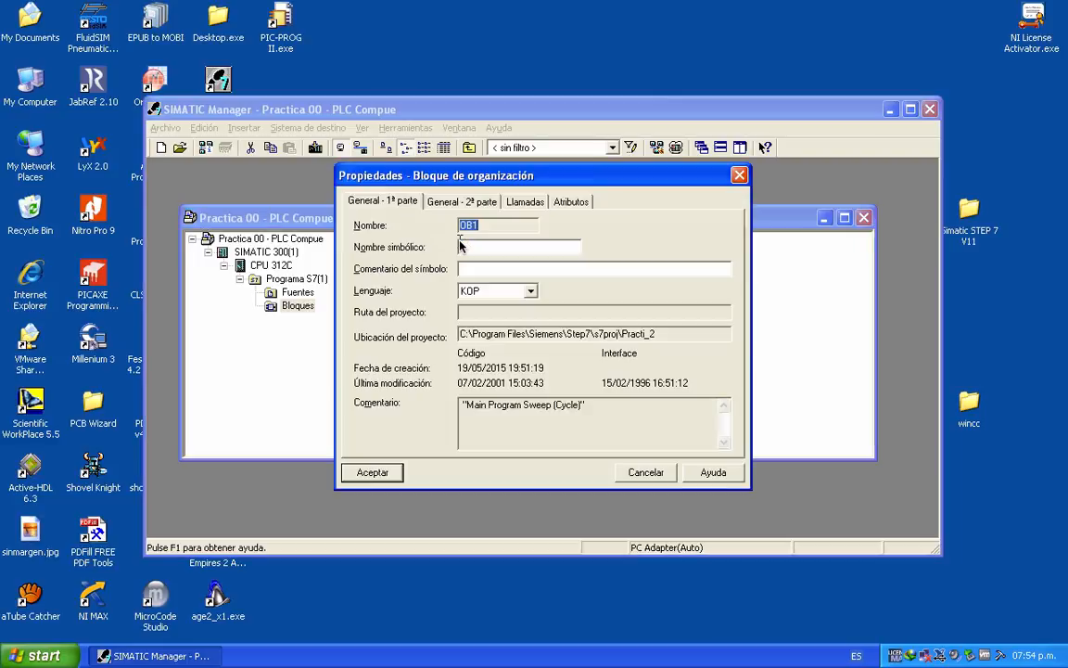
left_click(485, 293)
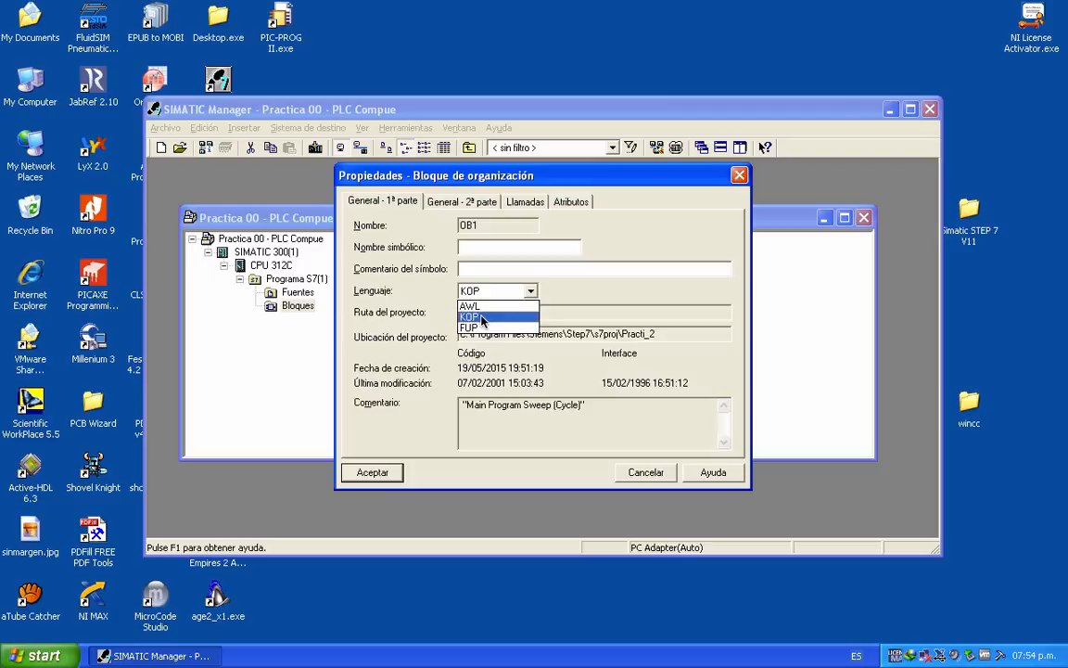
left_click(483, 319)
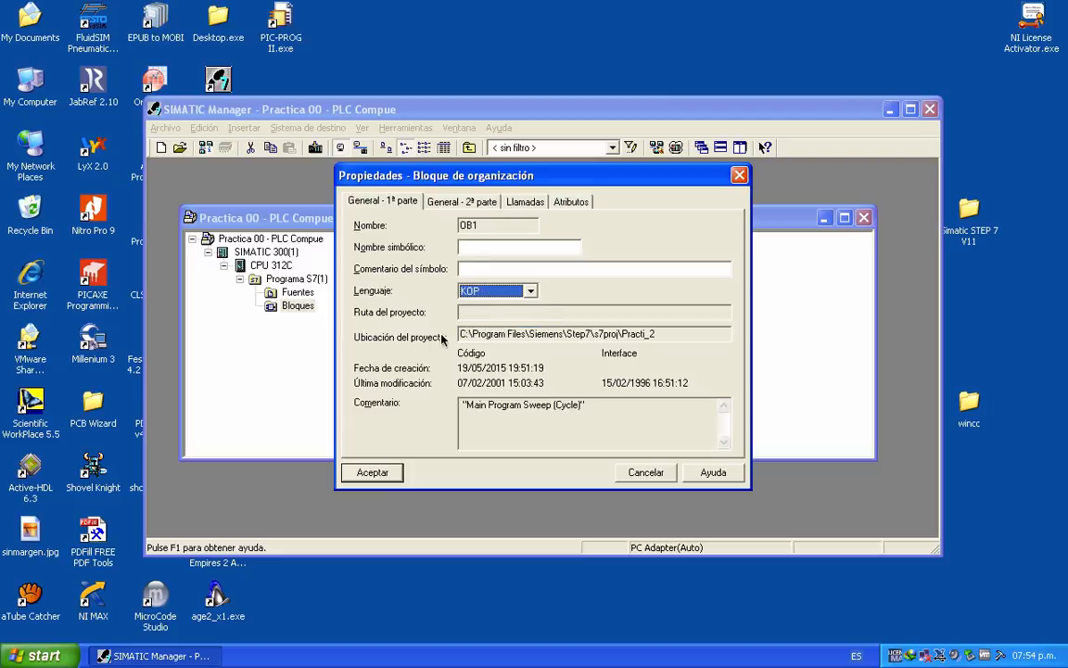
left_click(371, 472)
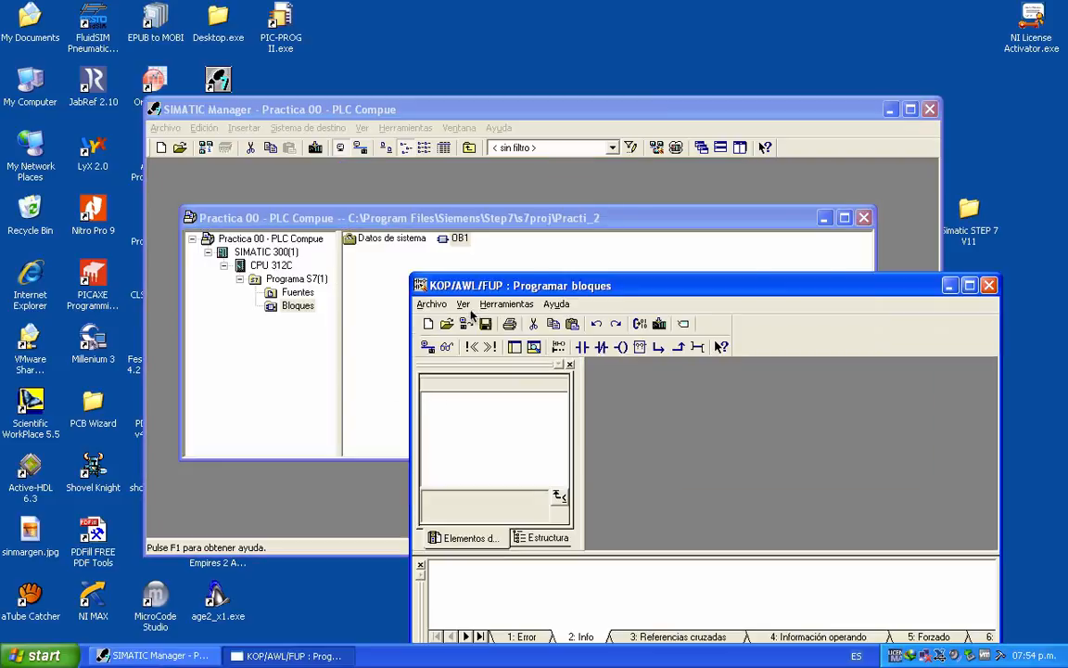
Enlarge the block editor window and replace OB1's title text with "Trabajo con Compuertas Basicas".
left_click_drag(588, 290, 303, 82)
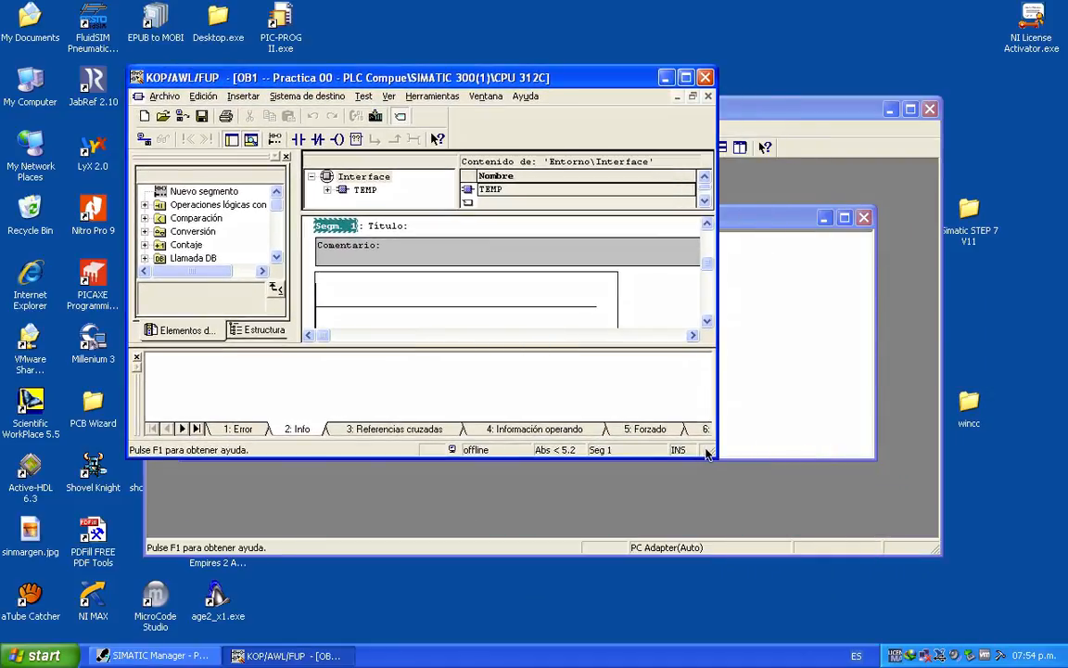
left_click_drag(715, 457, 874, 647)
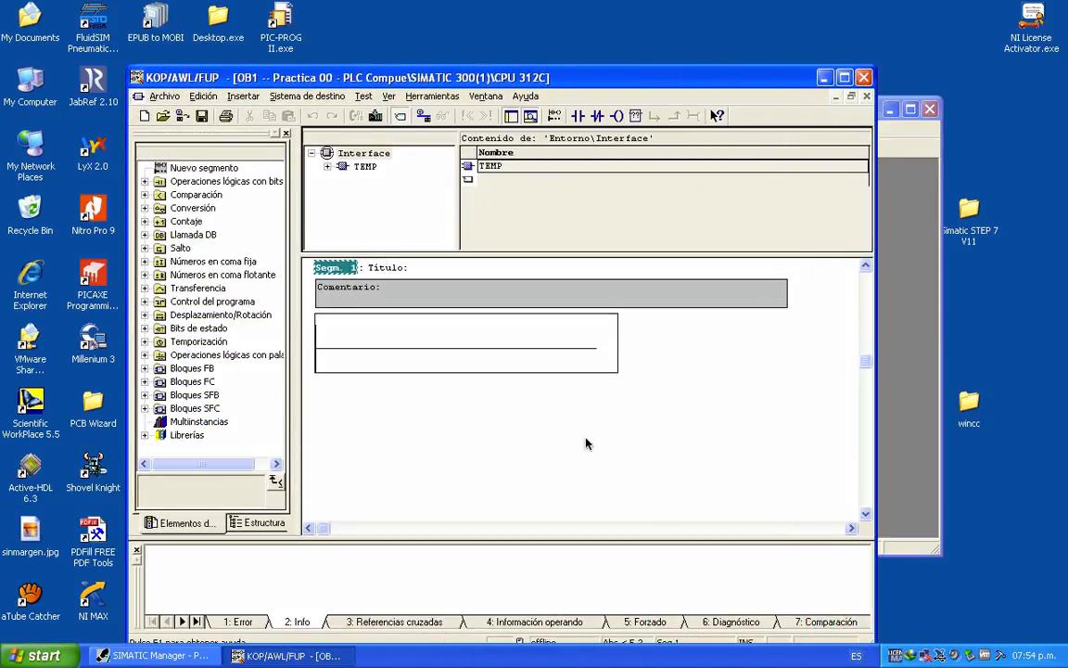
scroll(409, 289, "up", 2)
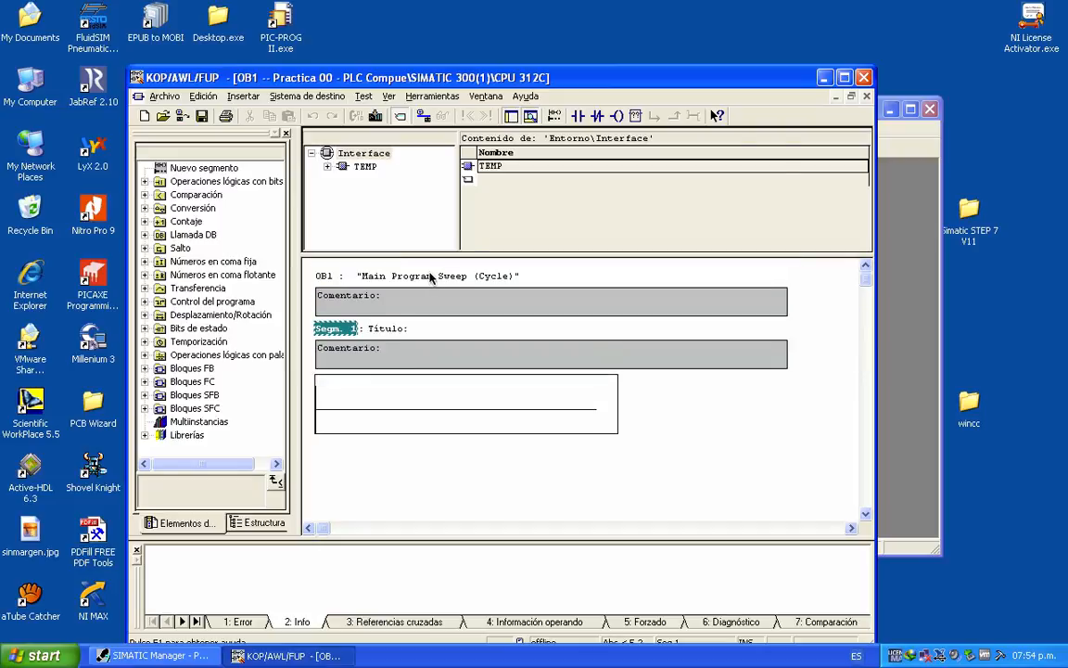
left_click_drag(515, 276, 358, 278)
key("Delete")
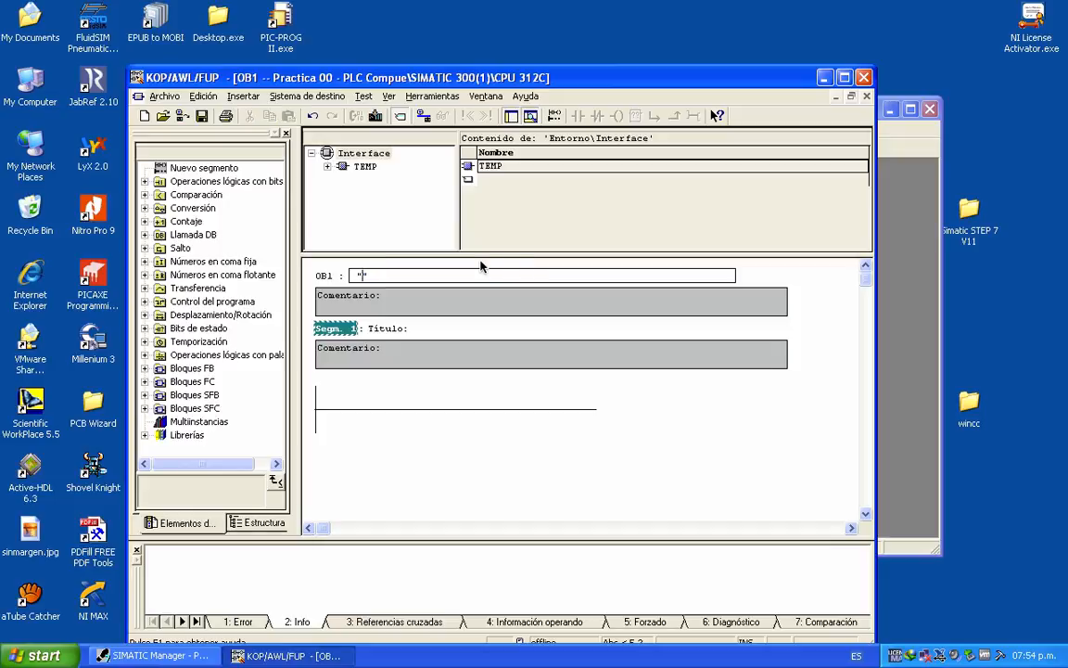
type("Trabajo con Compuertas Basicas")
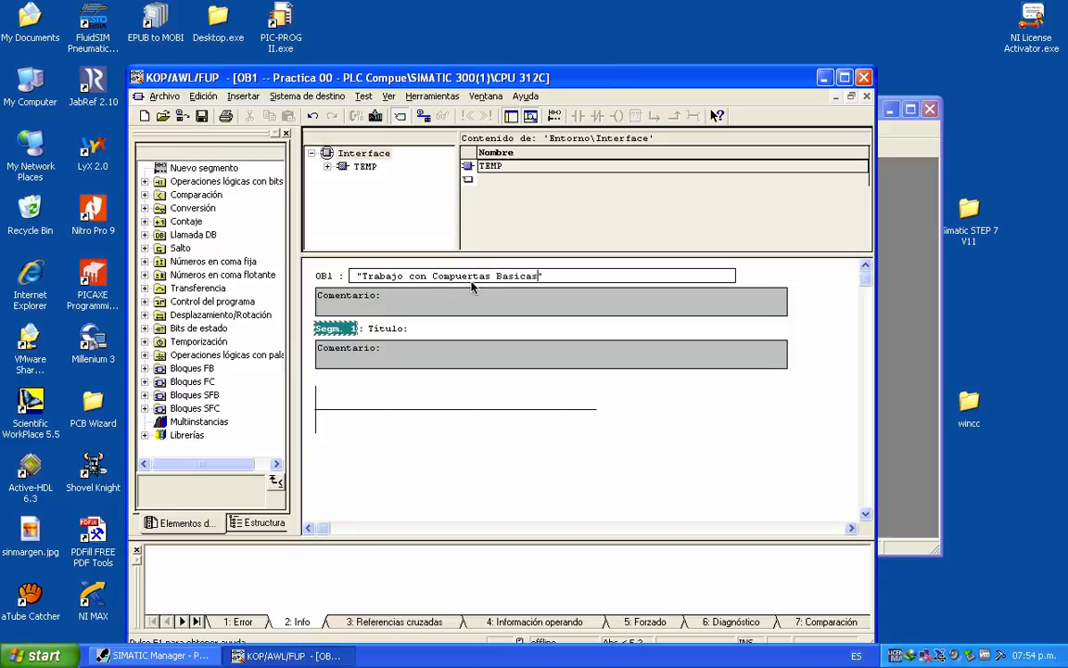
Enter "Accionamiento y funcionamiento de compuertas lógicas" as OB1's block comment and select the empty network of segment 1.
left_click(464, 306)
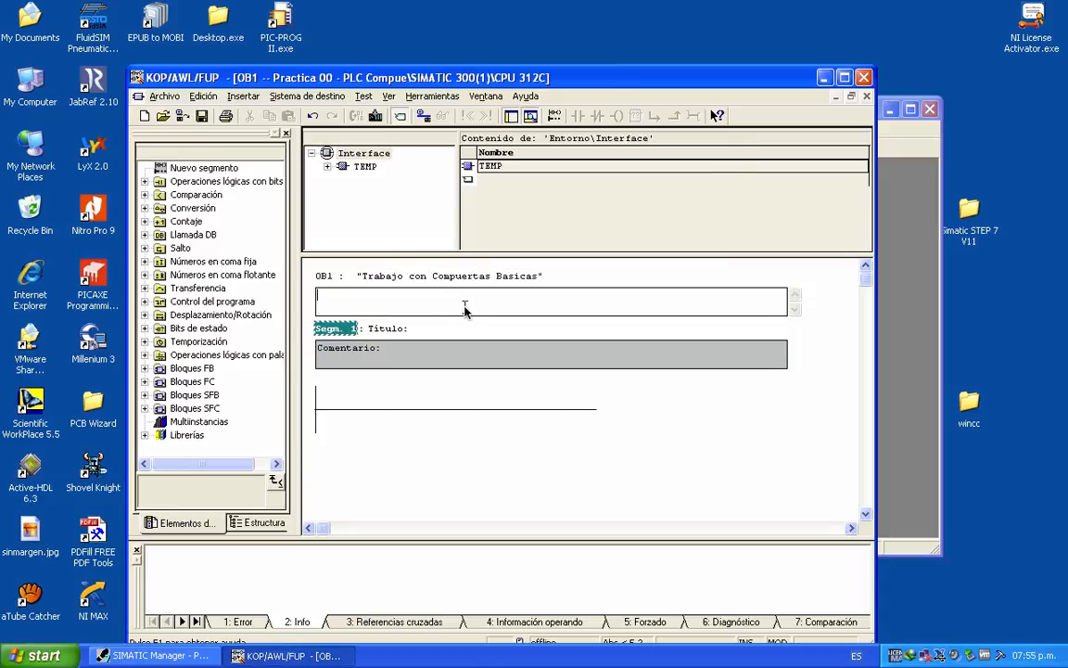
type("Accio")
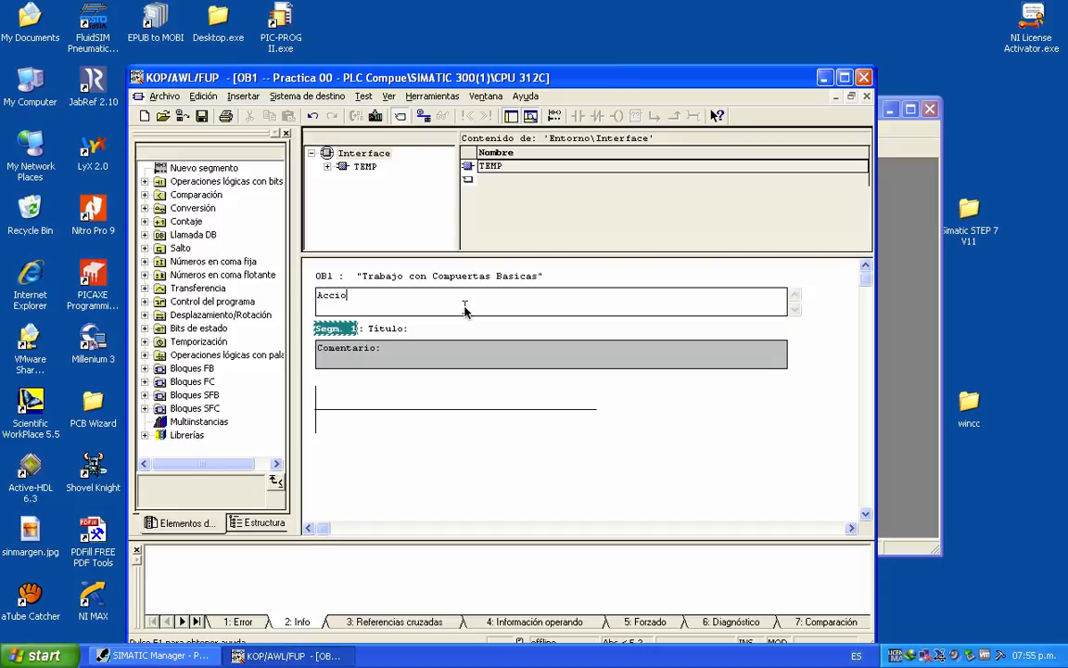
type("namiento y funcionamiento de com")
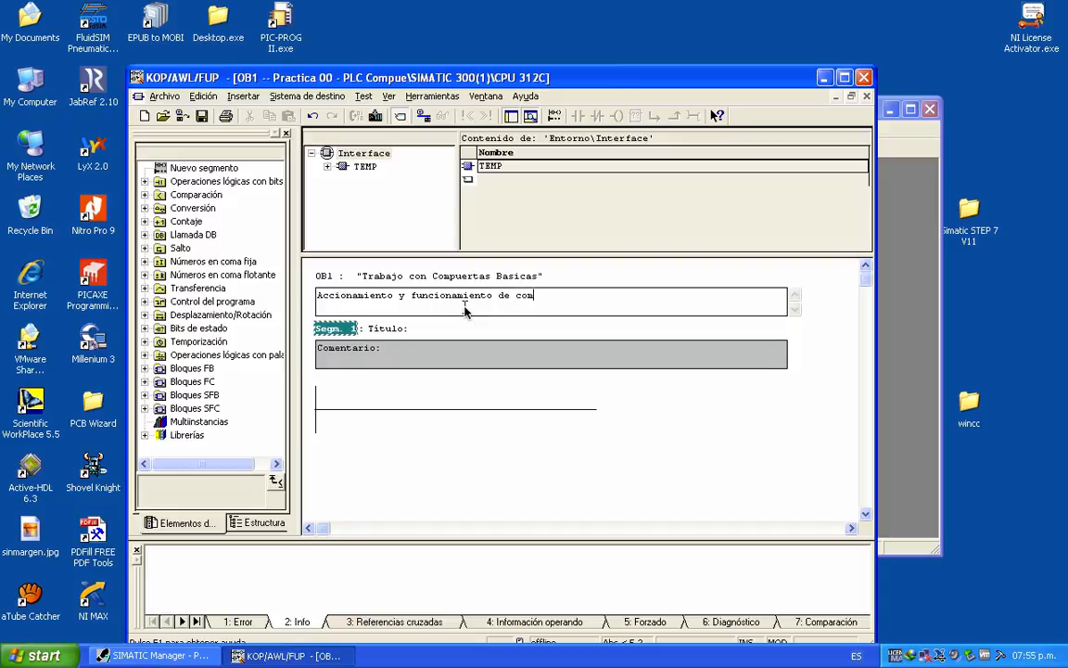
type("puertas l{ogicas")
key("BackSpace")
key("BackSpace")
key("BackSpace")
key("BackSpace")
key("BackSpace")
key("BackSpace")
key("BackSpace")
type("ógicas")
left_click(443, 367)
left_click(357, 419)
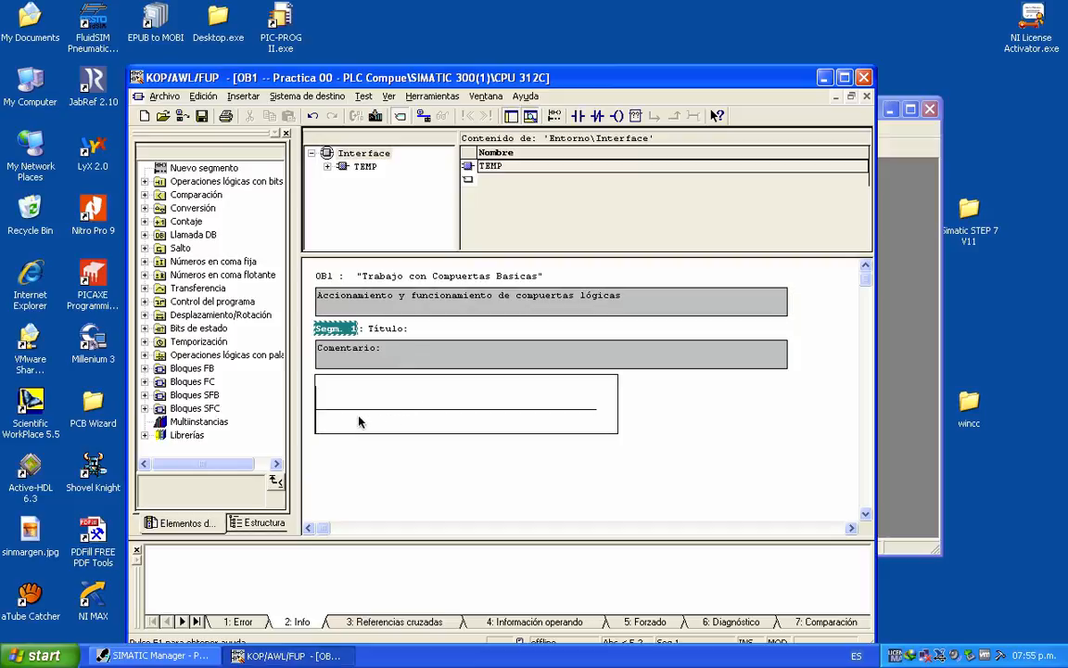
Place two normally open contacts in series followed by an output coil in the network of segment 1.
left_click(352, 415)
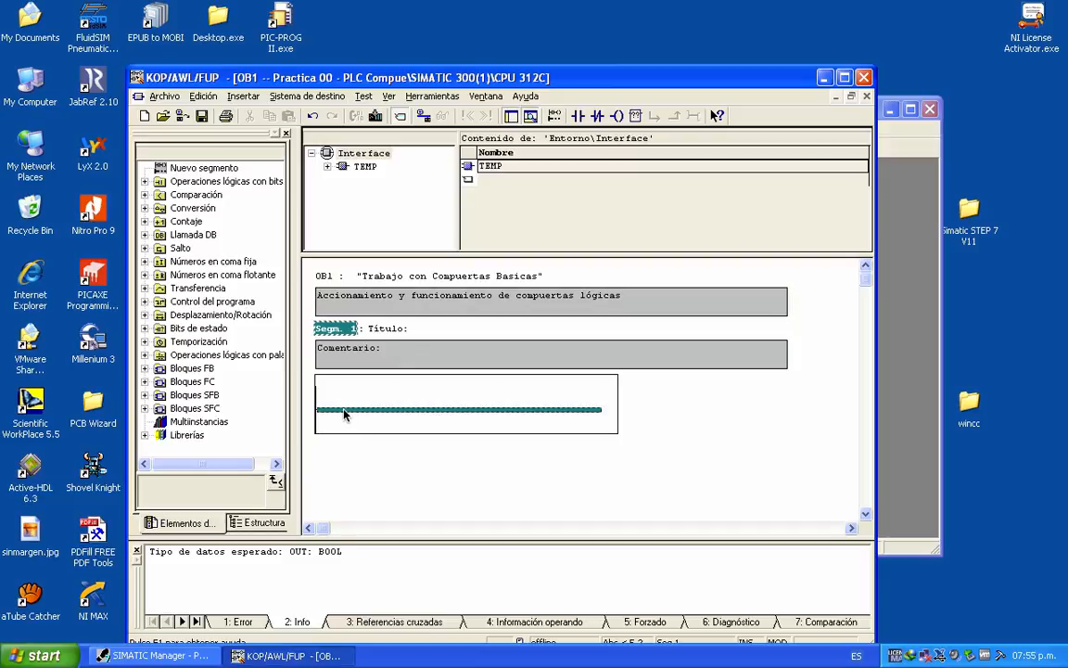
left_click(578, 117)
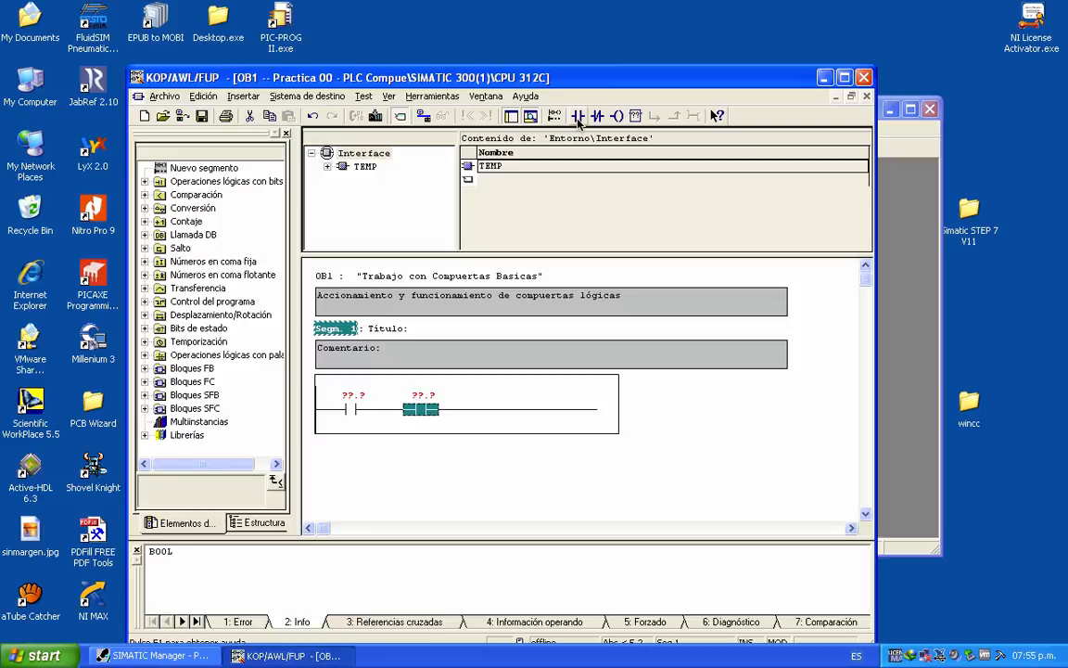
left_click(615, 116)
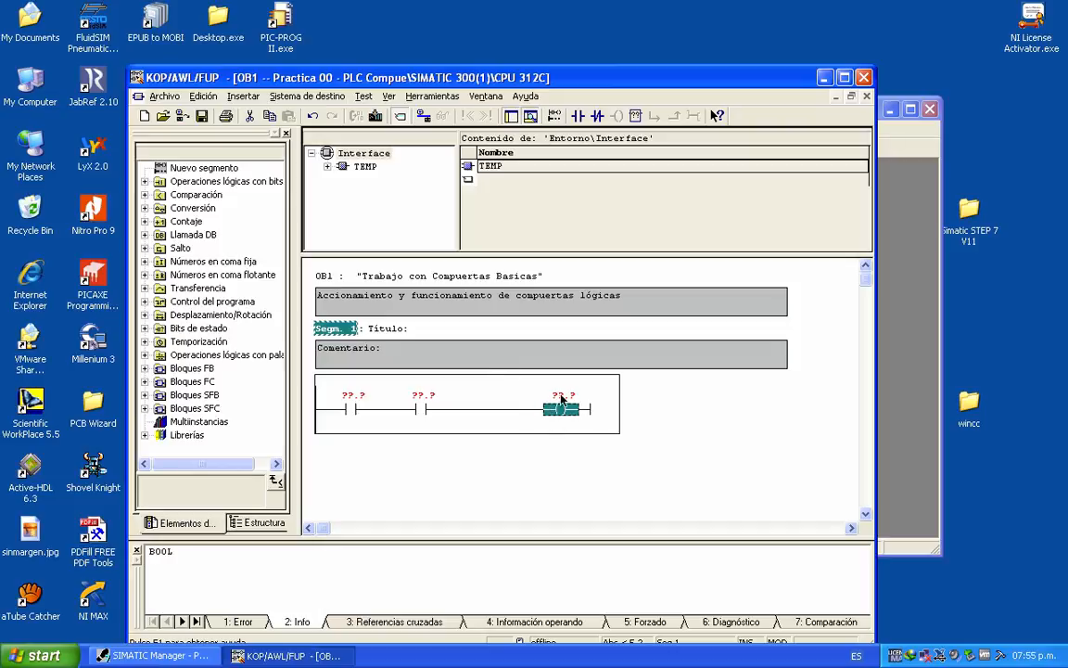
Assign the symbols A and B to segment 1's two contacts and Z to its coil.
left_click(354, 395)
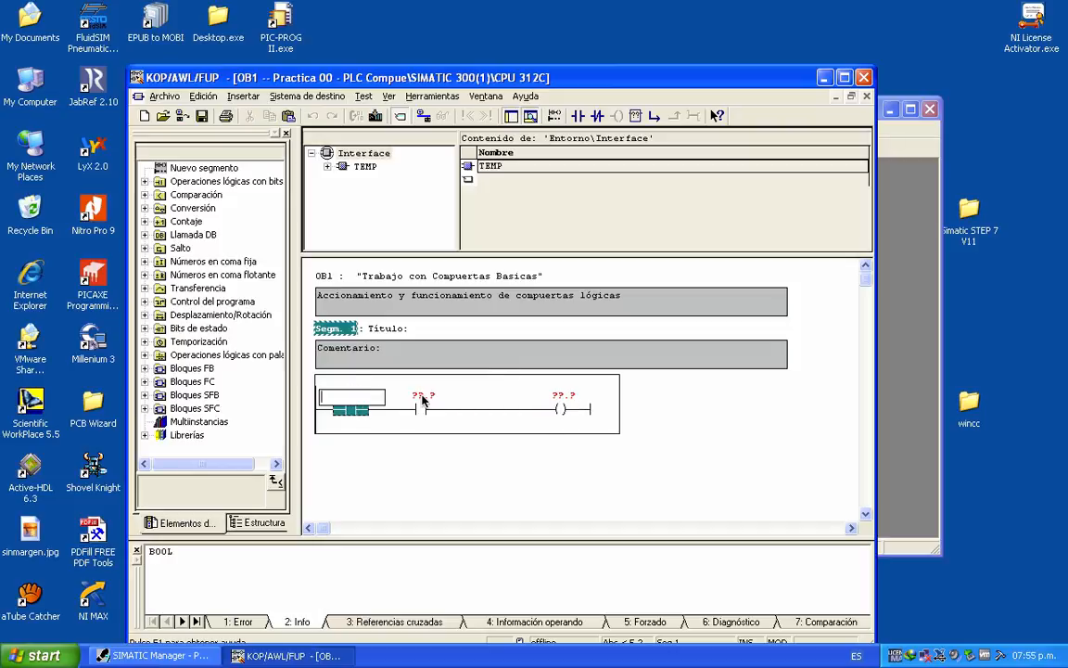
type("a")
key("Return")
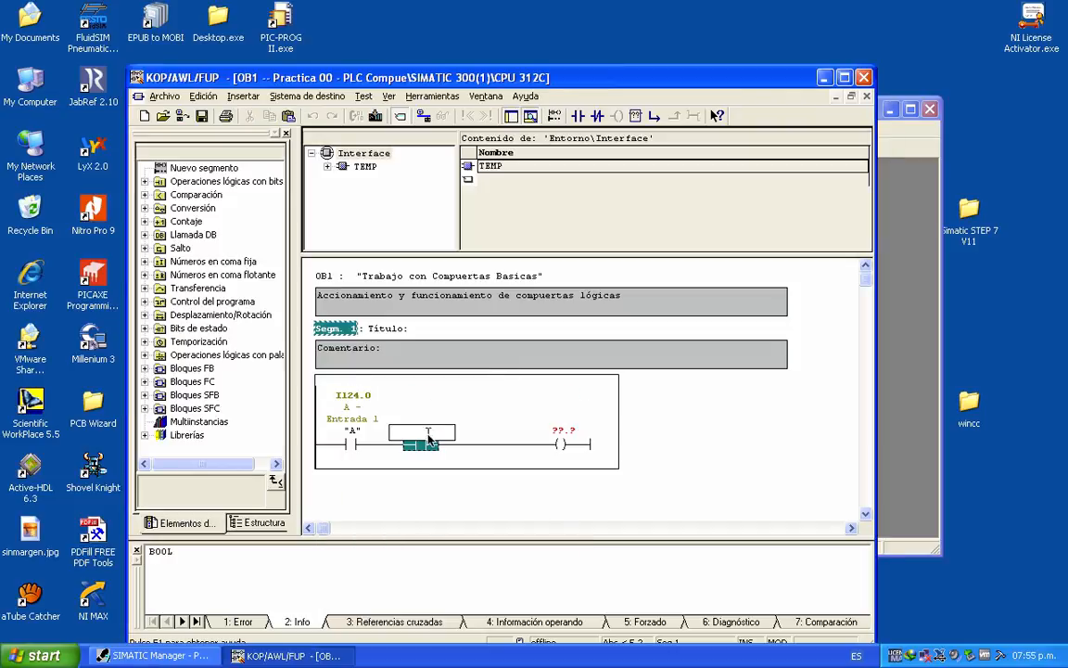
type("b")
key("Return")
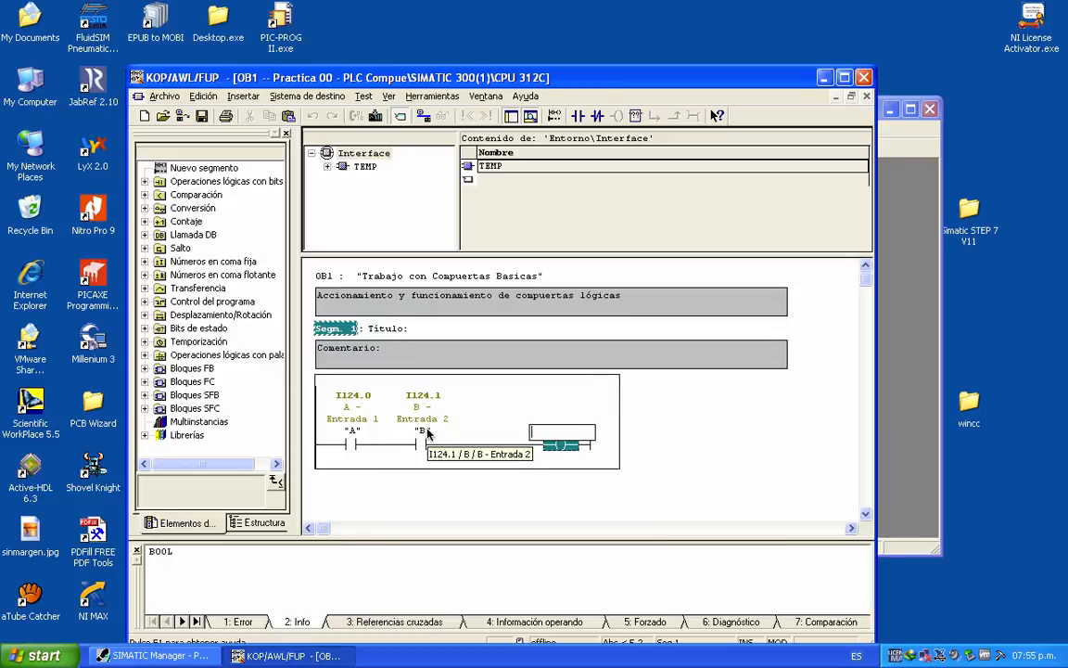
type("z")
key("Down")
key("Down")
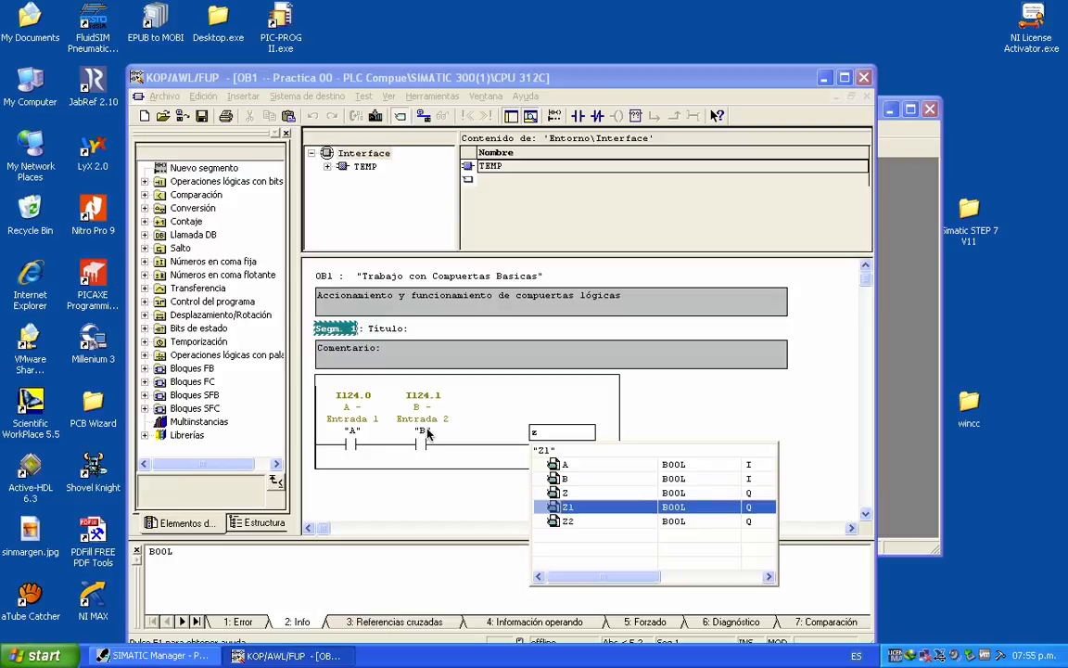
key("Up")
key("Down")
key("Down")
key("Up")
key("Up")
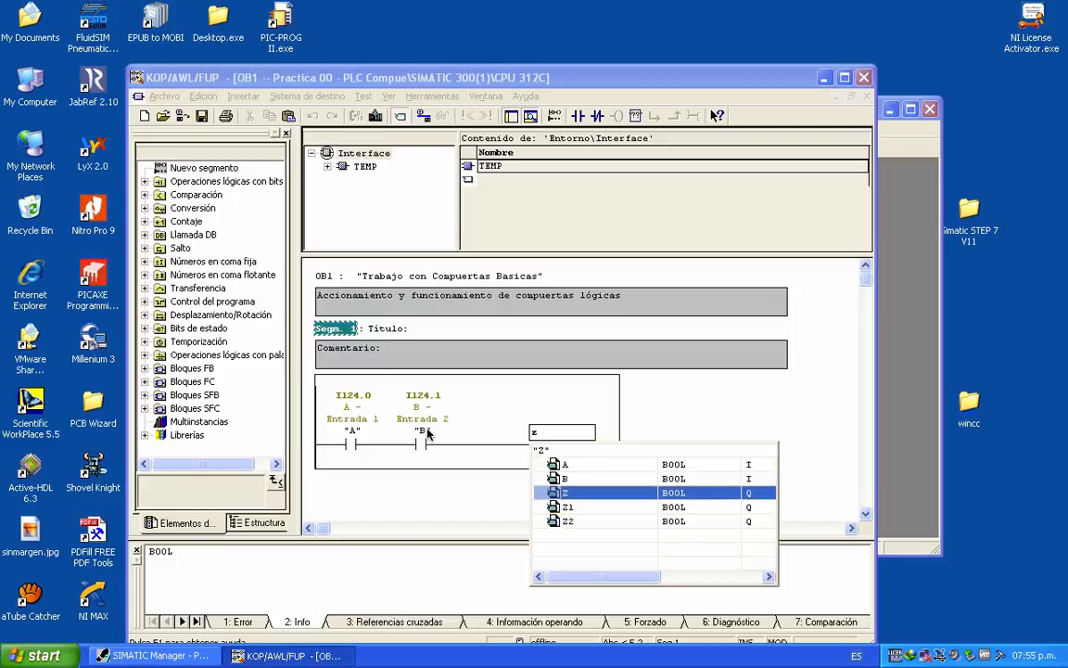
key("Return")
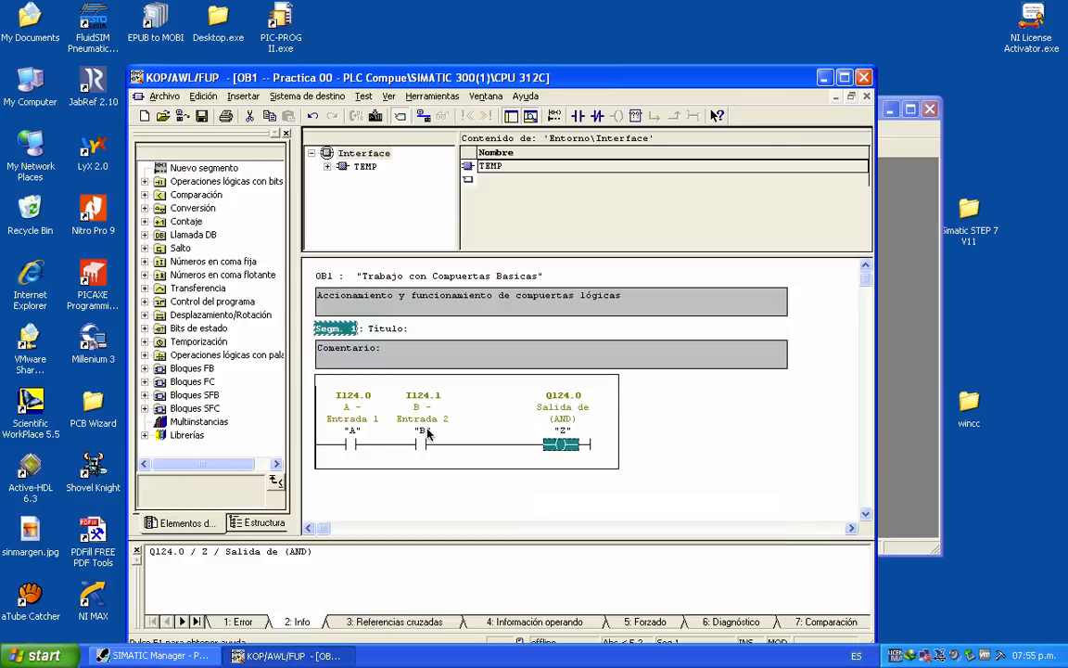
Insert a new empty segment below the AND network of segment 1.
left_click(591, 425)
scroll(678, 442, "down", 2)
scroll(678, 443, "down", 1)
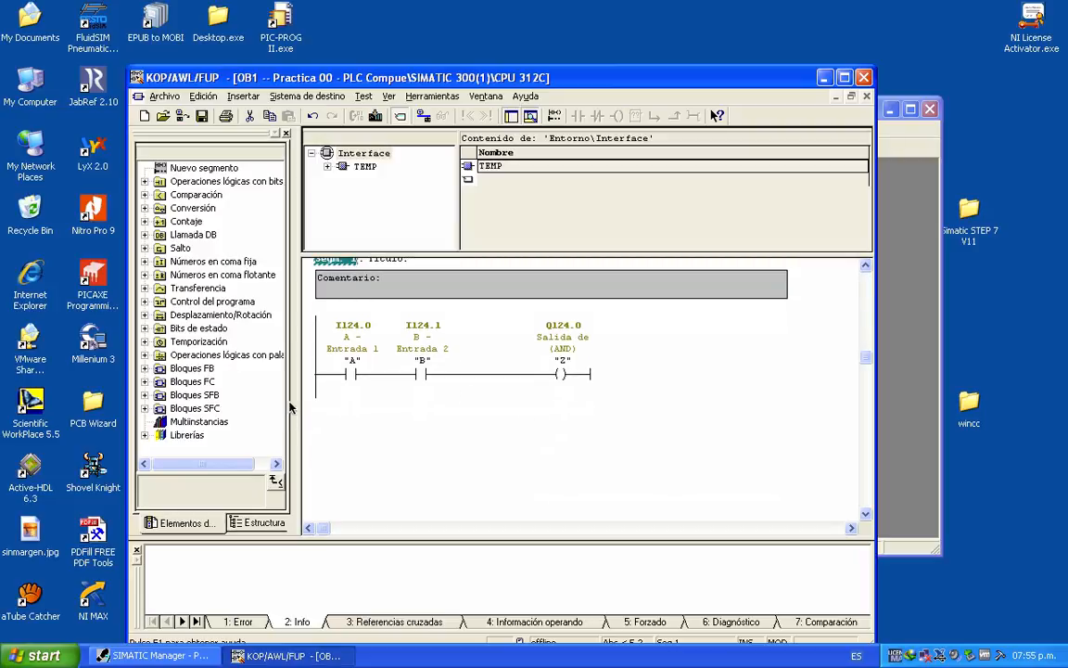
right_click(613, 429)
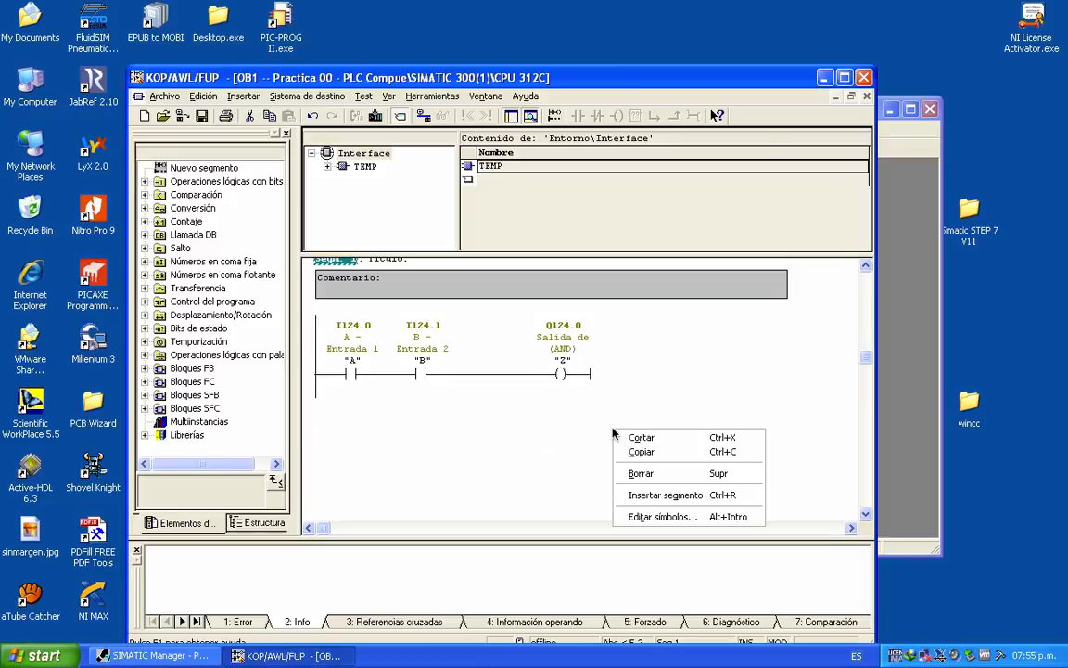
left_click(657, 497)
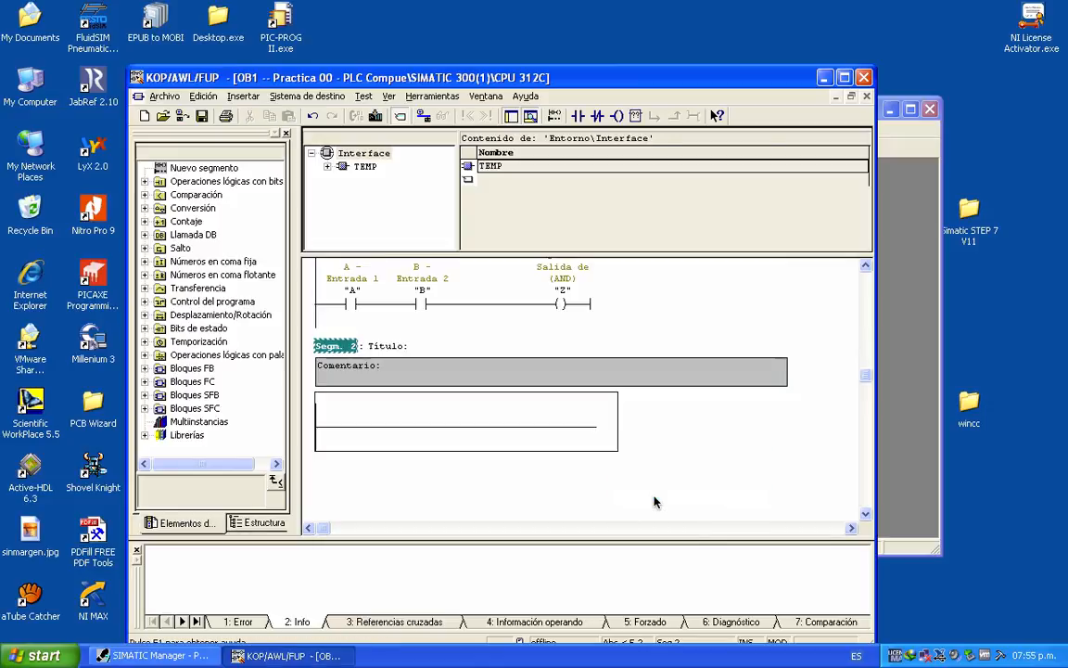
Build segment 2's network with two normally open contacts in parallel branches, joined ahead of an output coil.
left_click(347, 429)
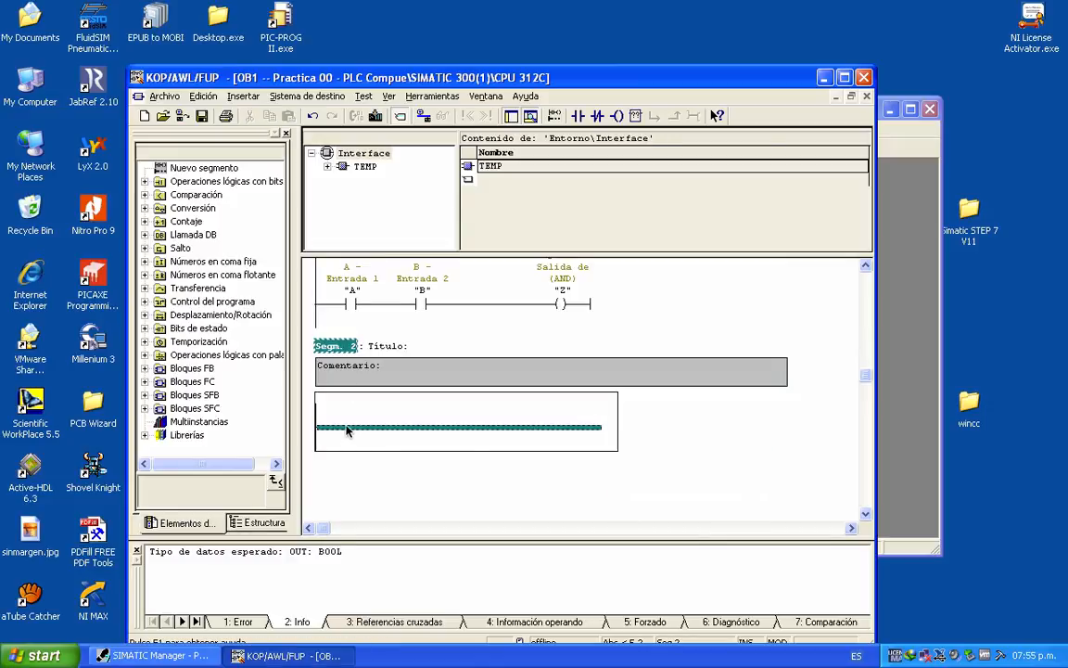
left_click(577, 116)
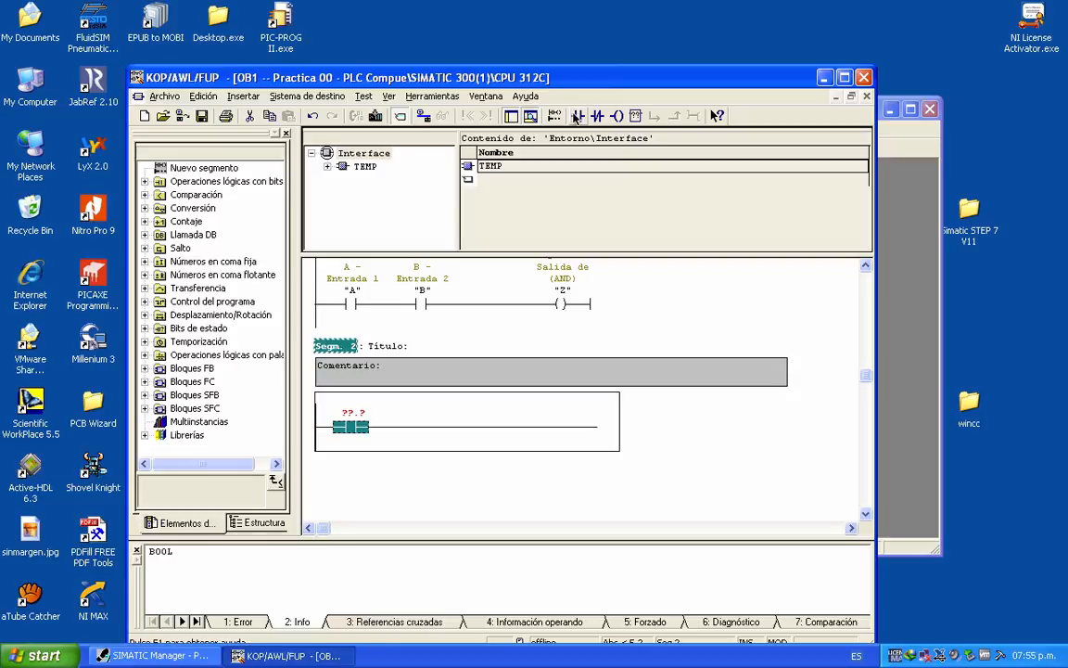
left_click(324, 427)
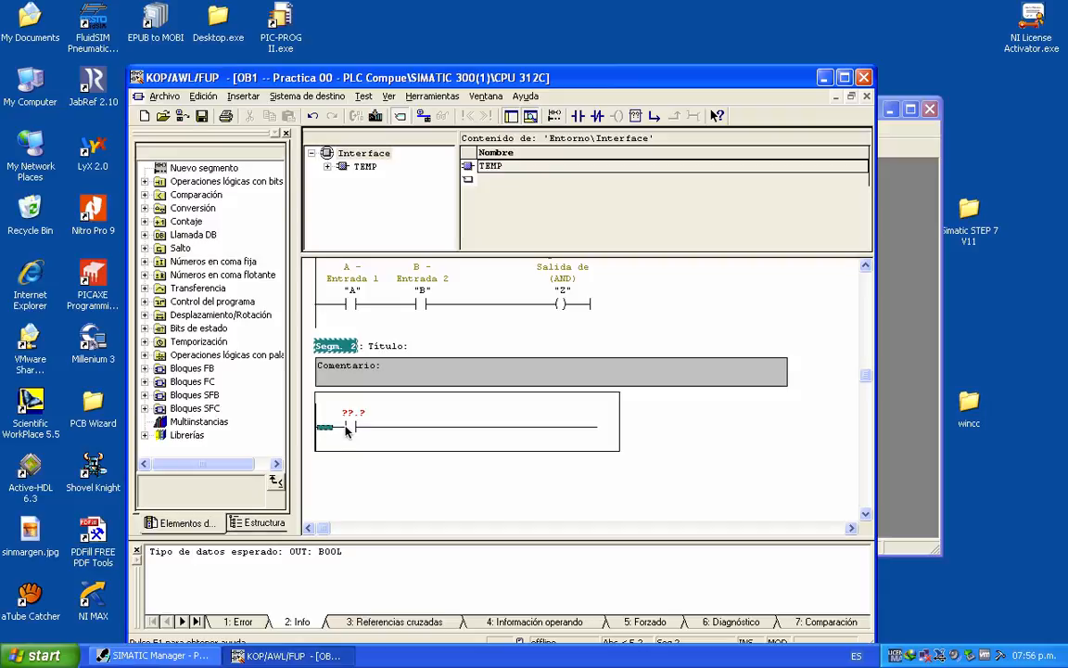
left_click(657, 117)
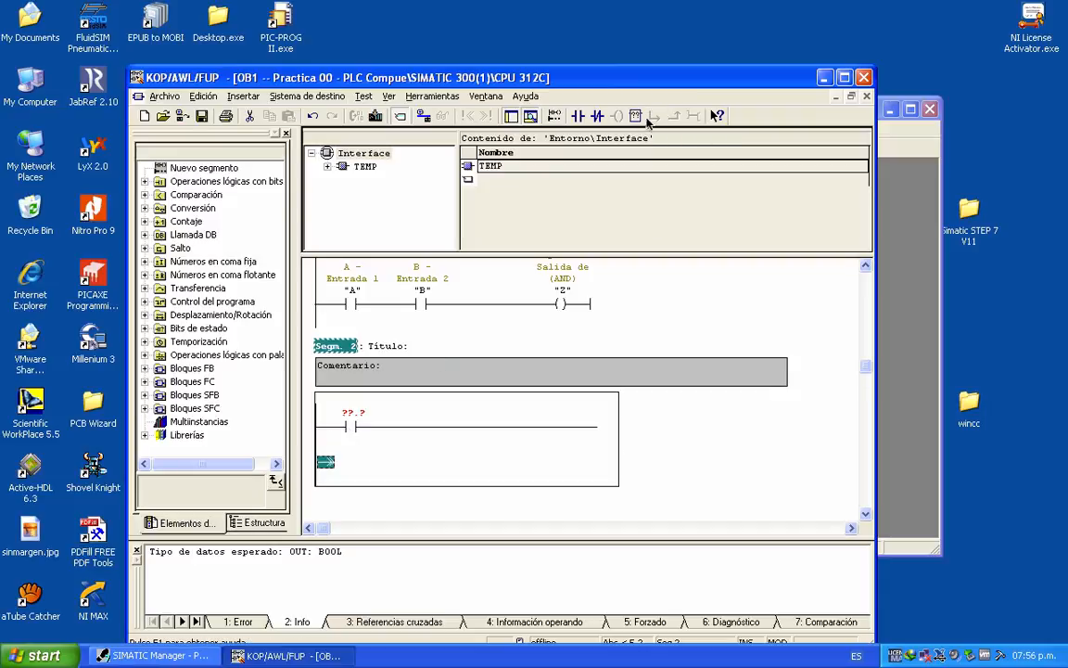
left_click(579, 116)
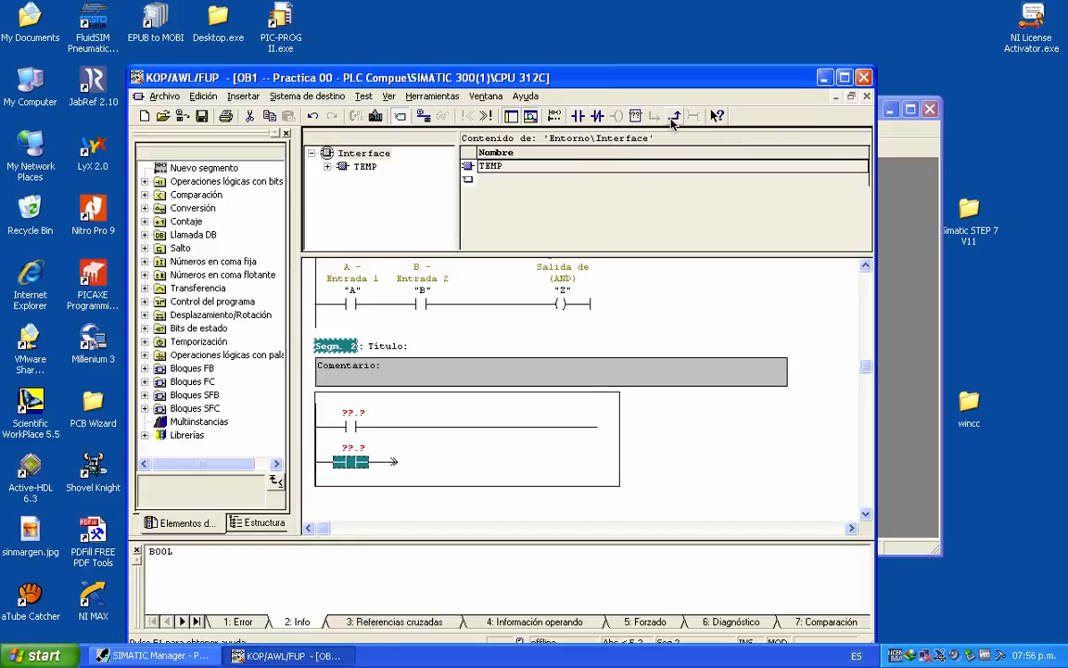
left_click(673, 117)
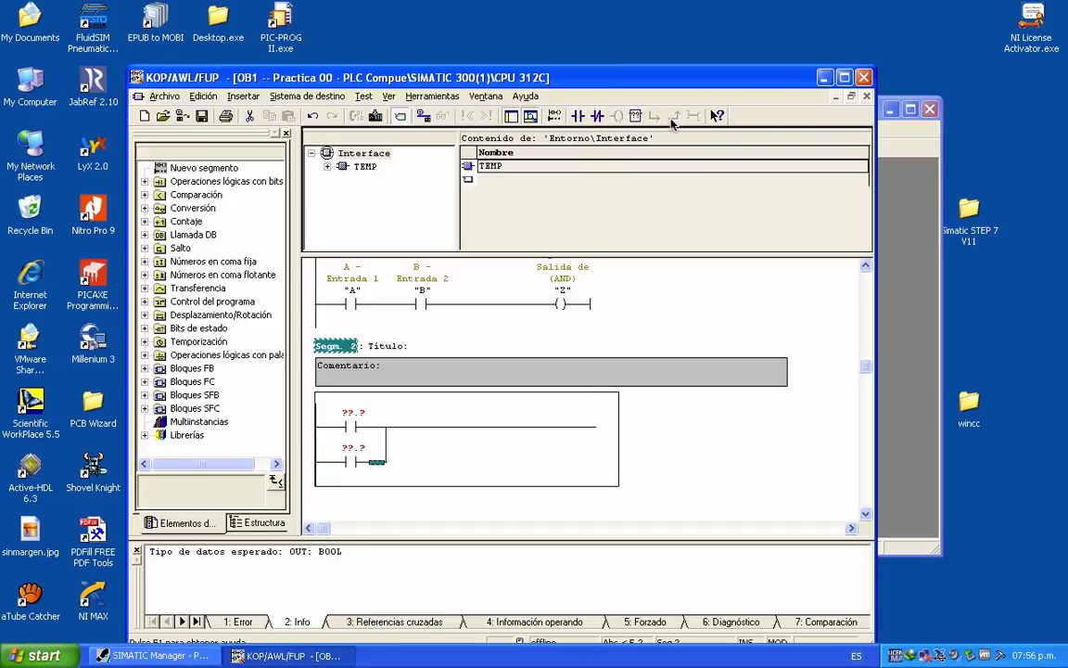
left_click(426, 428)
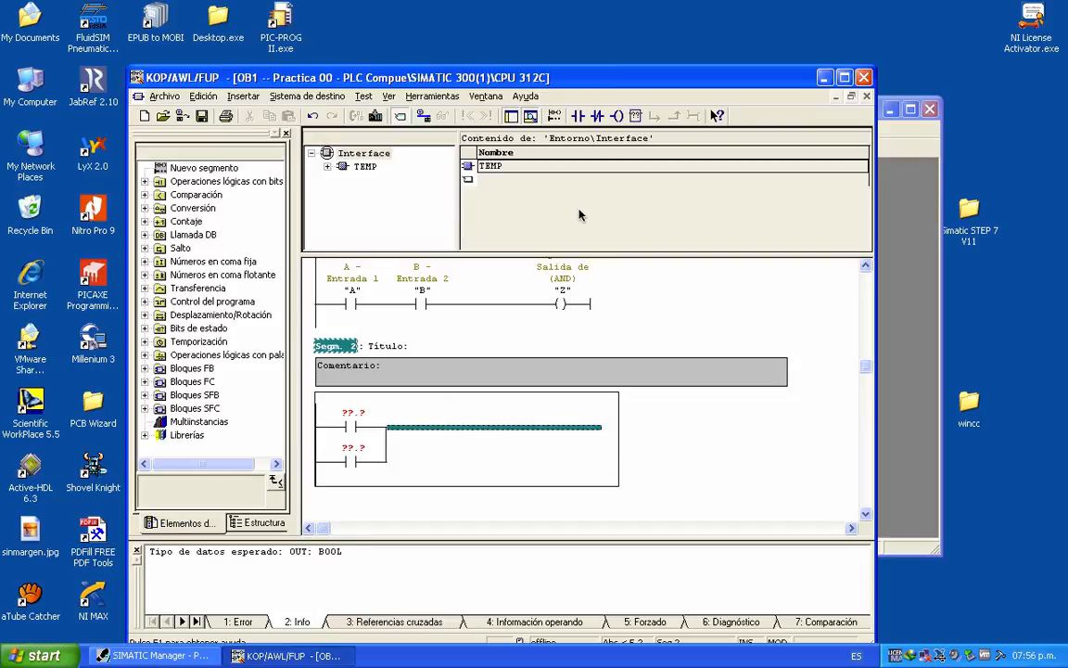
left_click(619, 116)
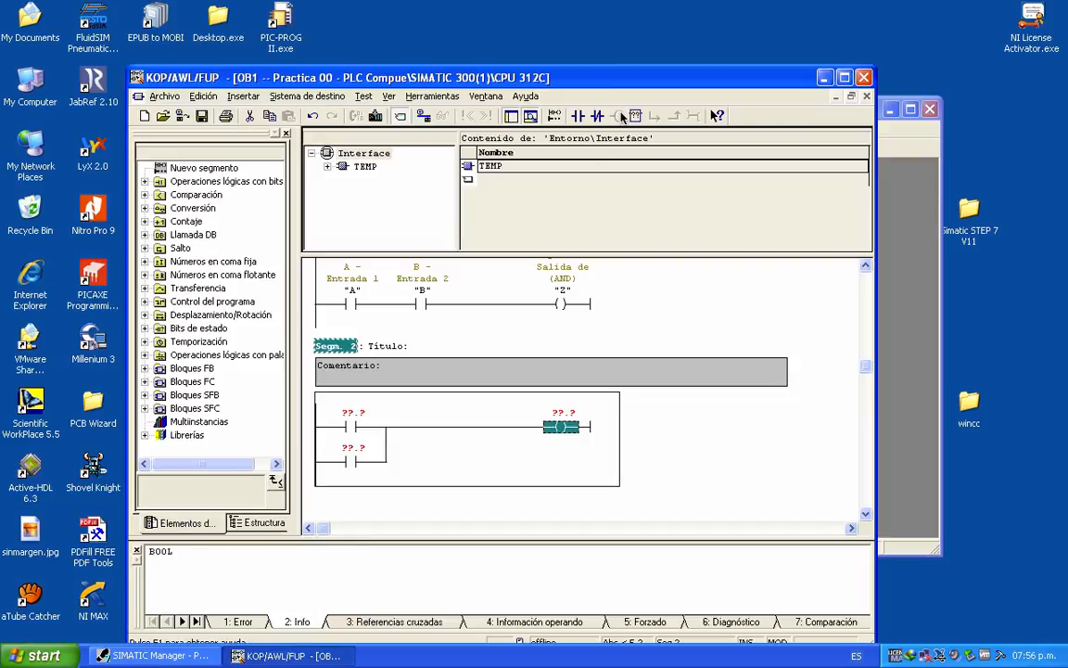
Assign the symbols A and B to segment 2's parallel contacts and Z1 to its coil.
left_click(352, 413)
type("a")
key("Return")
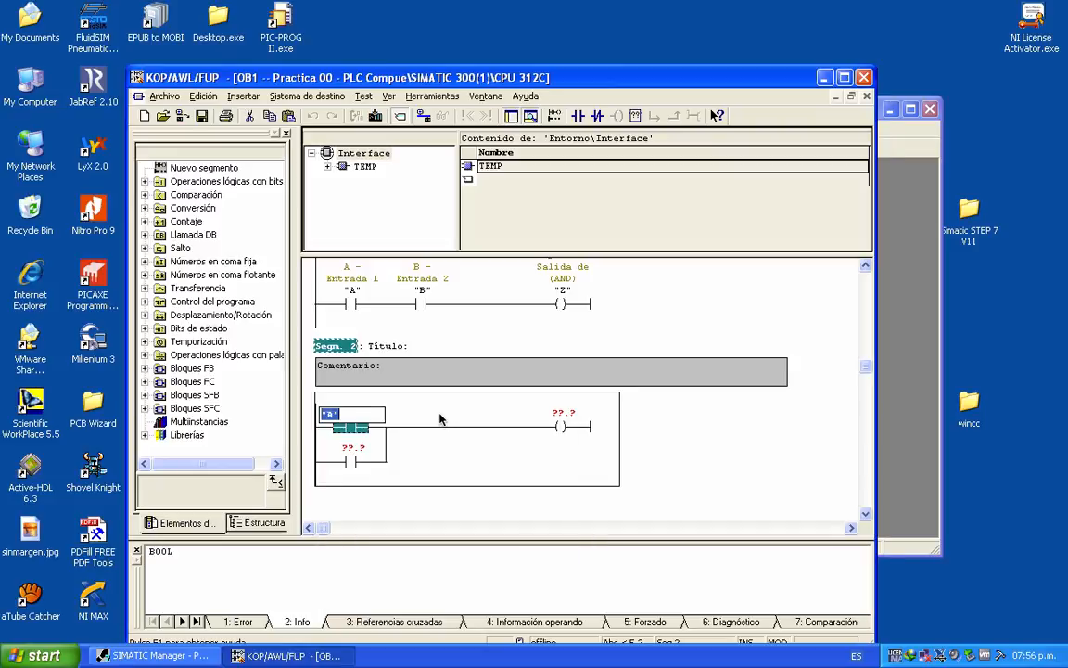
key("Return")
type("b")
key("Return")
key("Return")
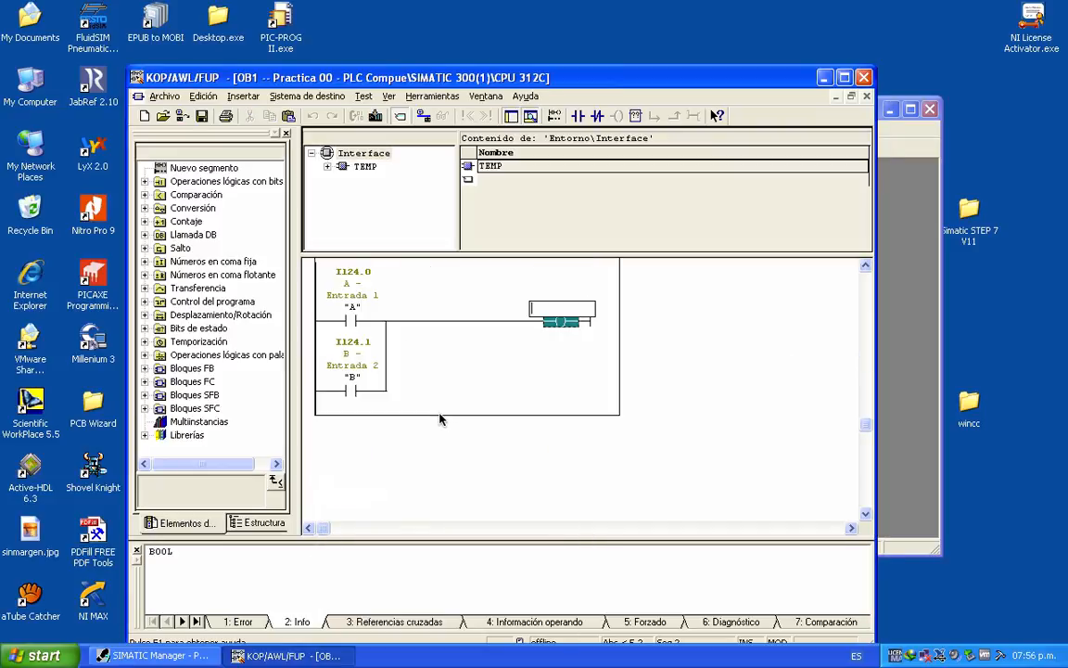
type("z")
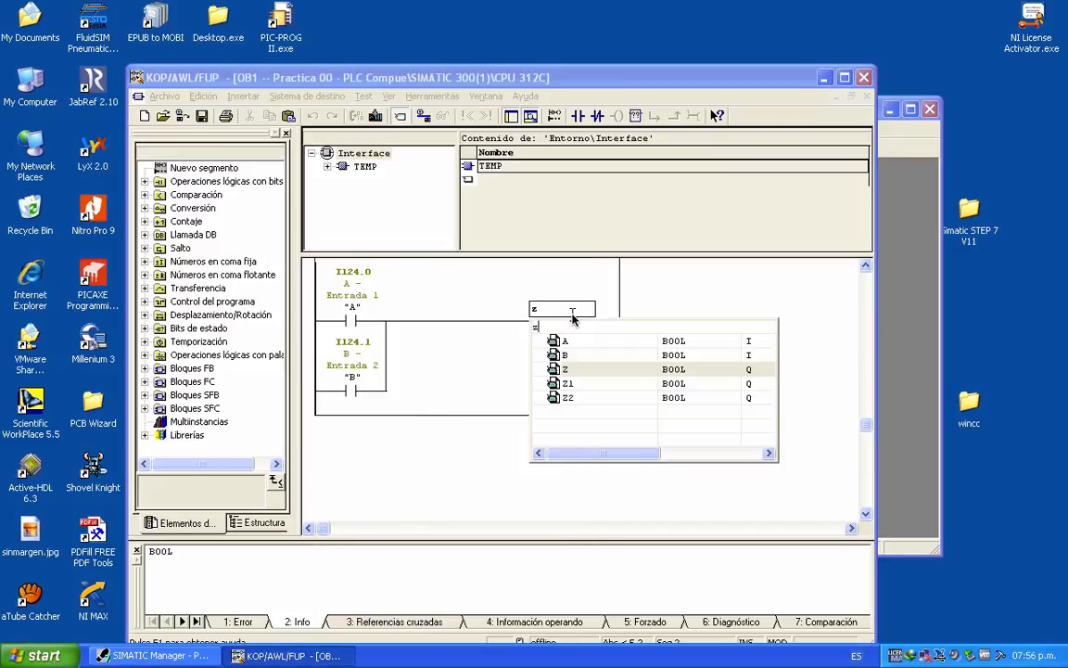
key("Down")
key("Return")
key("Return")
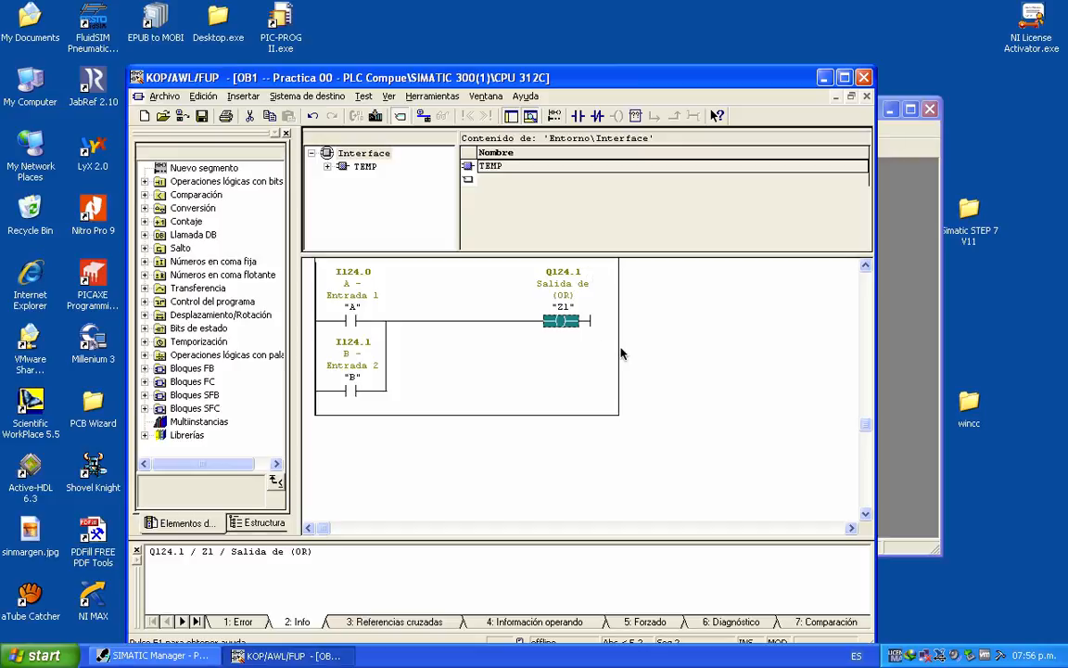
Insert a third segment below the OR network and place a normally closed contact and an output coil in it.
left_click(673, 371)
scroll(670, 404, "down", 1)
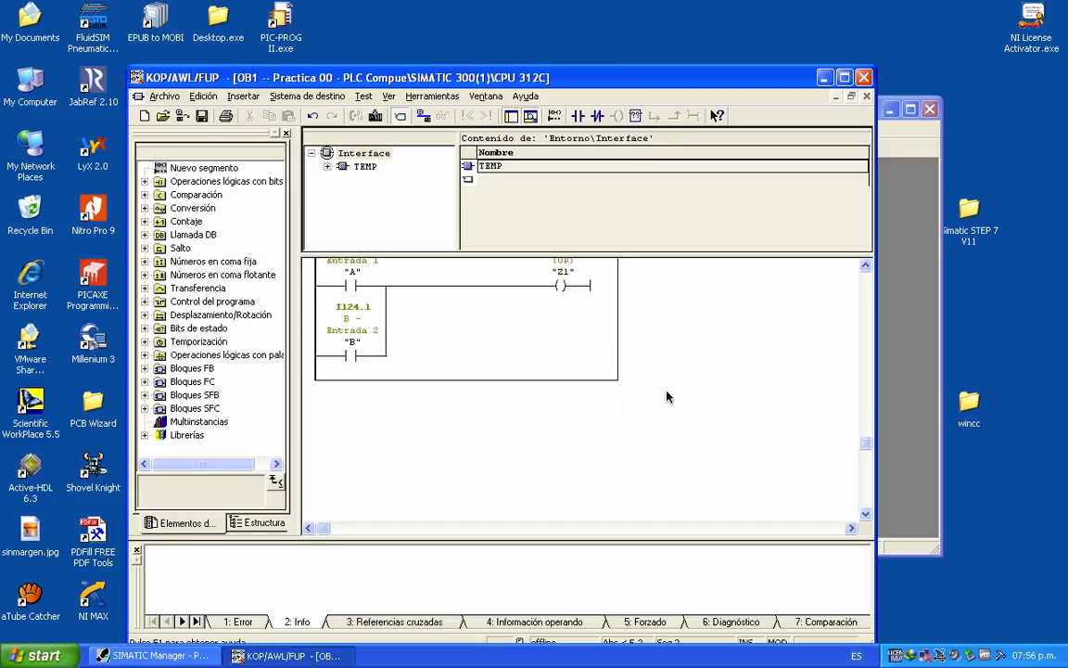
right_click(668, 396)
left_click(702, 458)
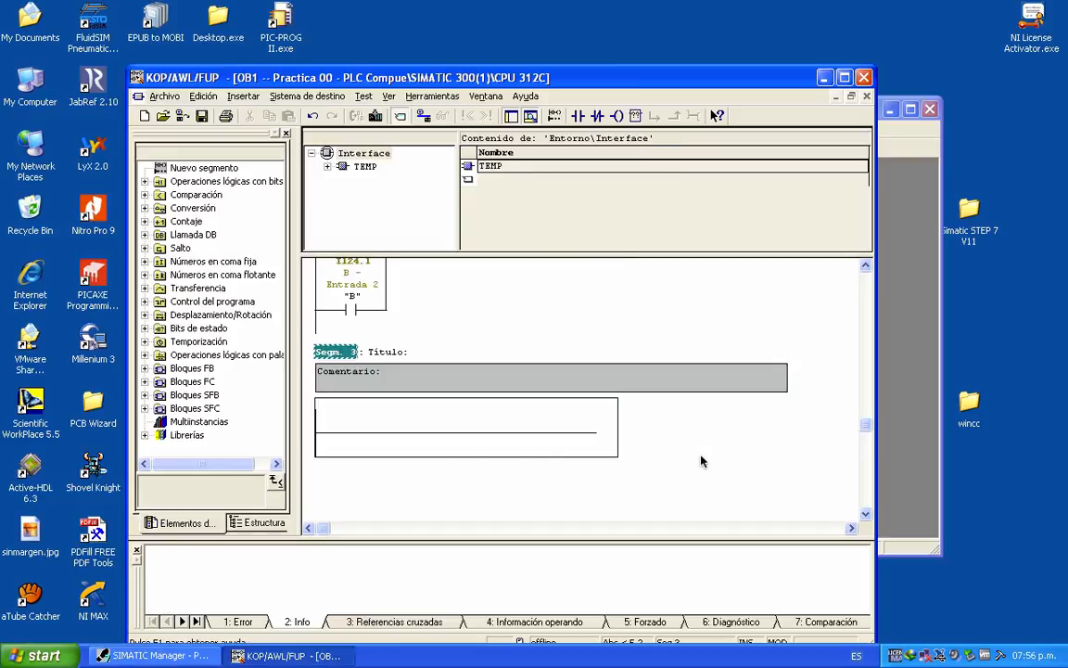
left_click(362, 429)
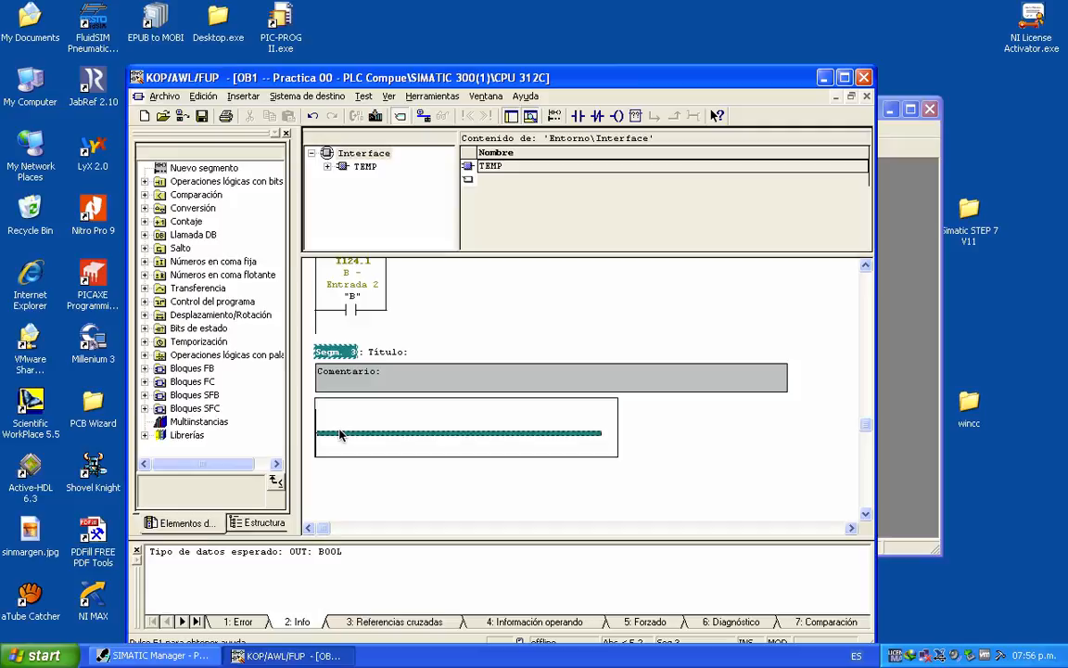
left_click(598, 117)
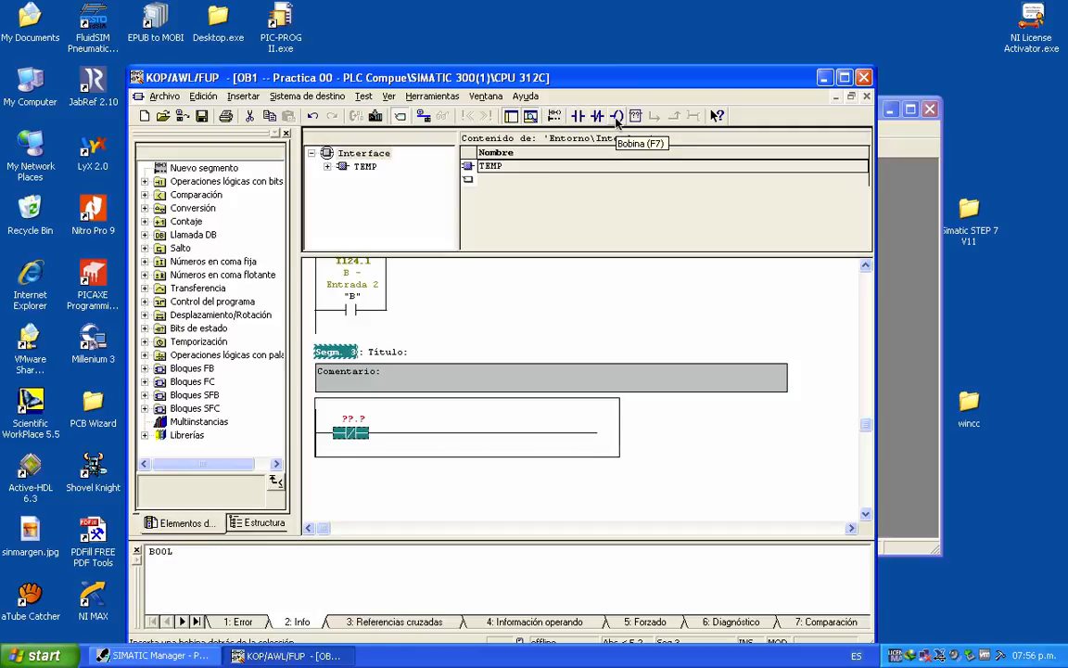
left_click(617, 117)
Assign the symbol A to segment 3's normally closed contact and Z2 to its coil.
left_click(351, 417)
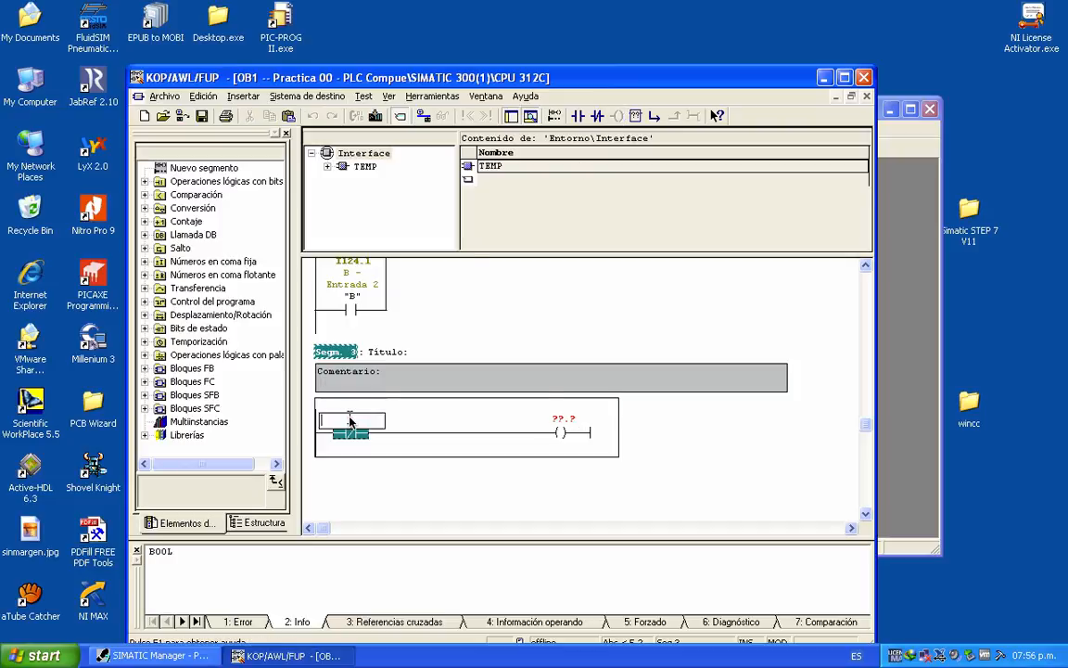
type("z")
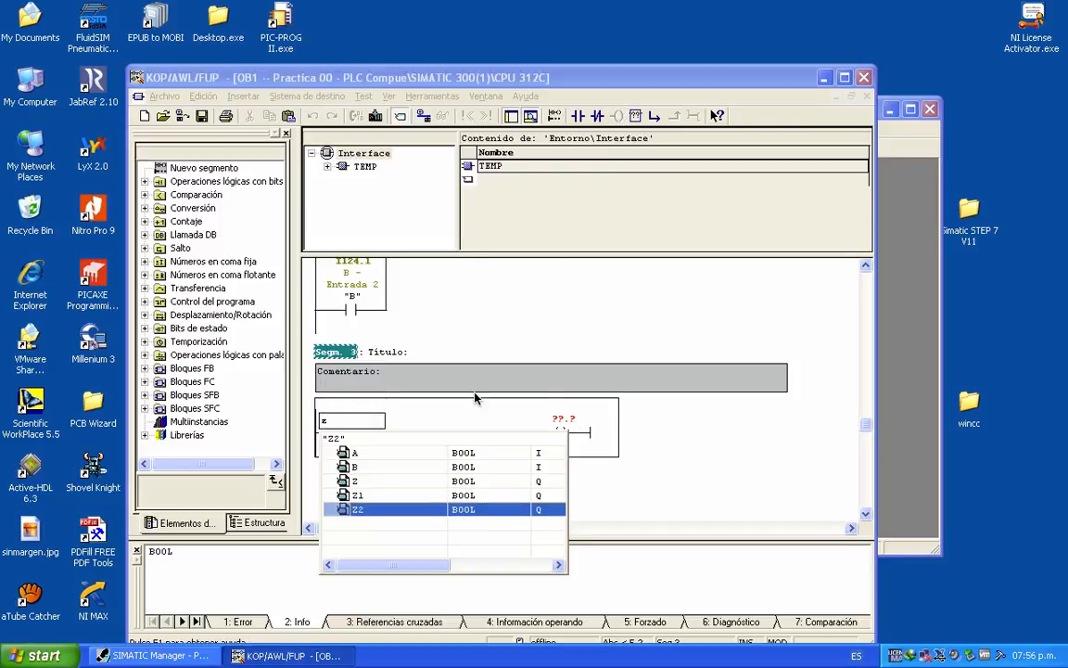
key("BackSpace")
type("a")
key("Return")
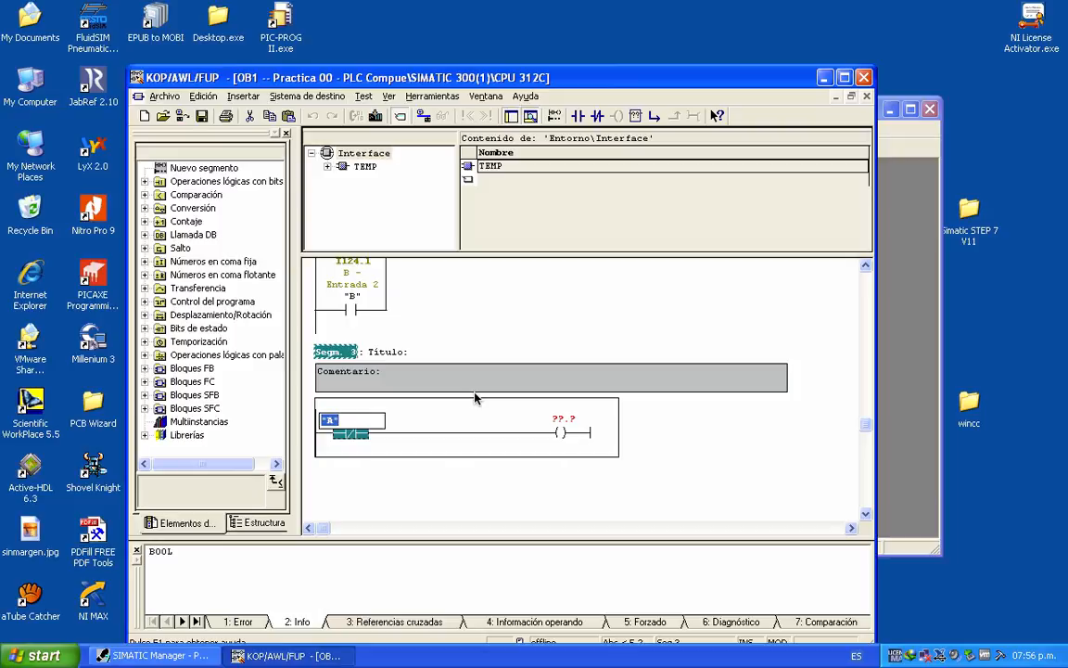
key("Return")
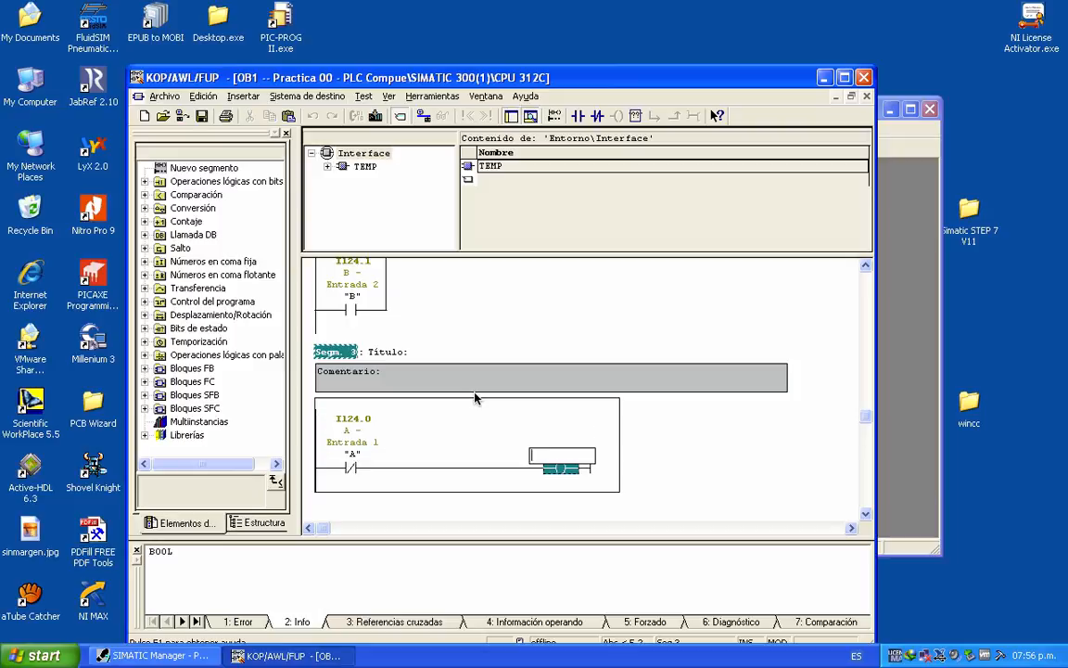
type("z")
key("Down")
key("Down")
key("Return")
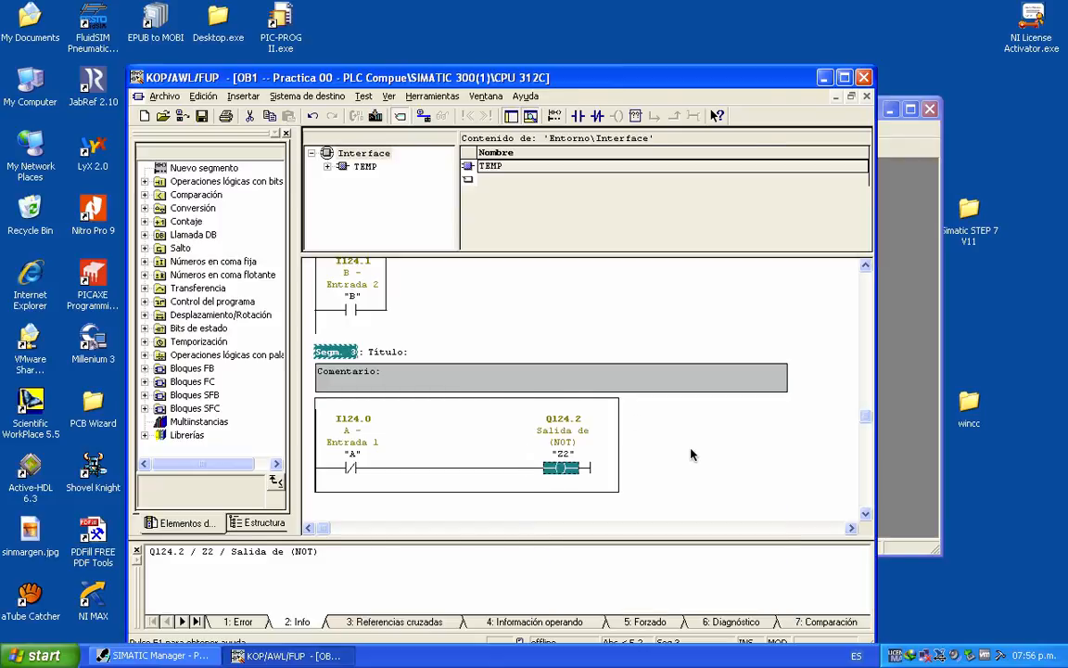
scroll(691, 454, "up", 5)
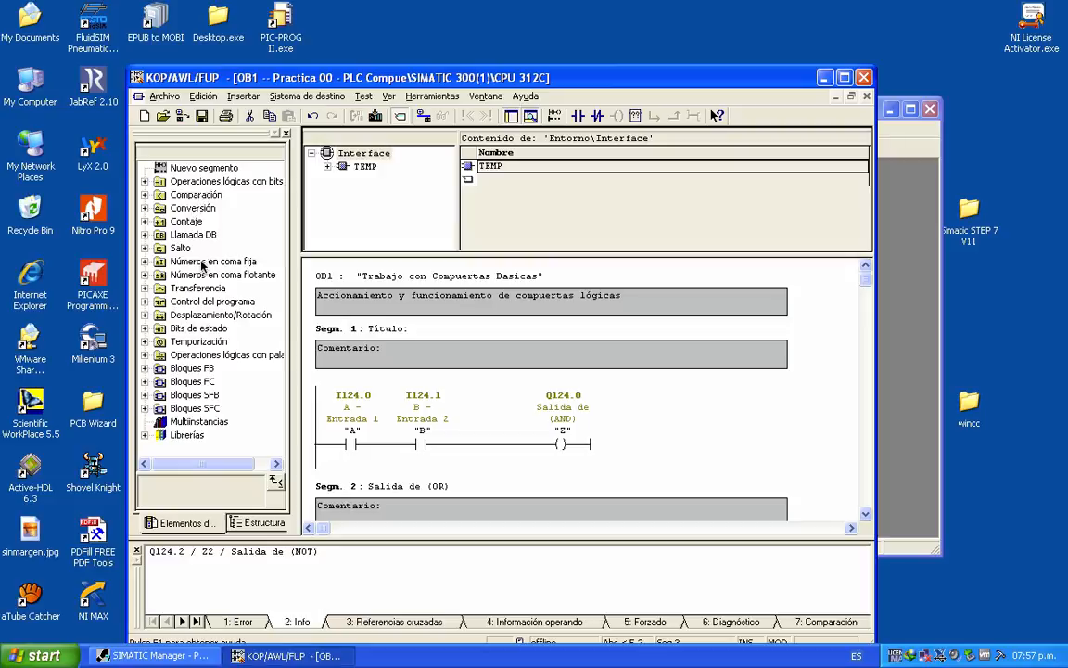
scroll(523, 406, "down", 1)
scroll(522, 406, "down", 10)
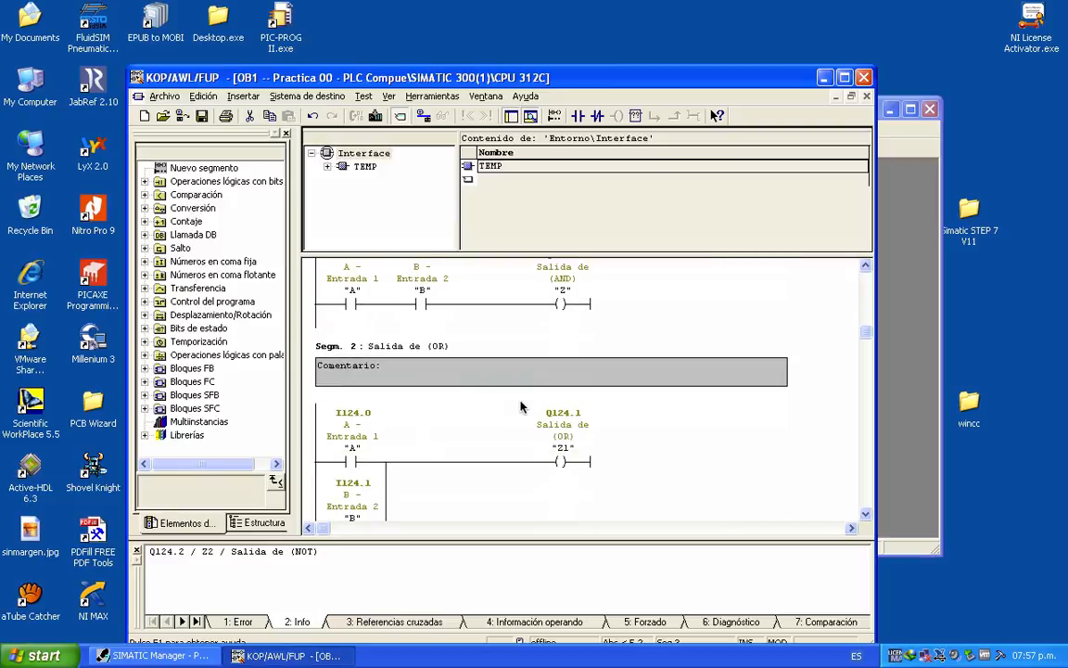
Save block OB1 with its three gate segments and close the block editor.
scroll(522, 406, "up", 6)
left_click(201, 117)
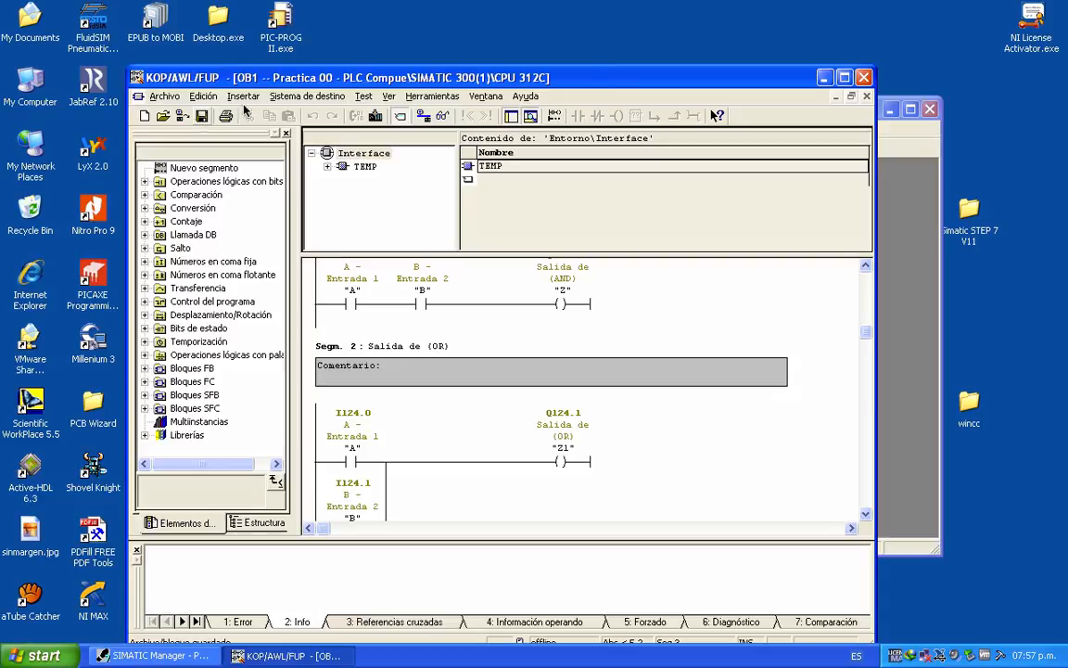
left_click(868, 78)
Start the S7-PLCSIM simulator, move its window fully into view and activate the IB 124 input byte.
left_click_drag(780, 74, 654, 83)
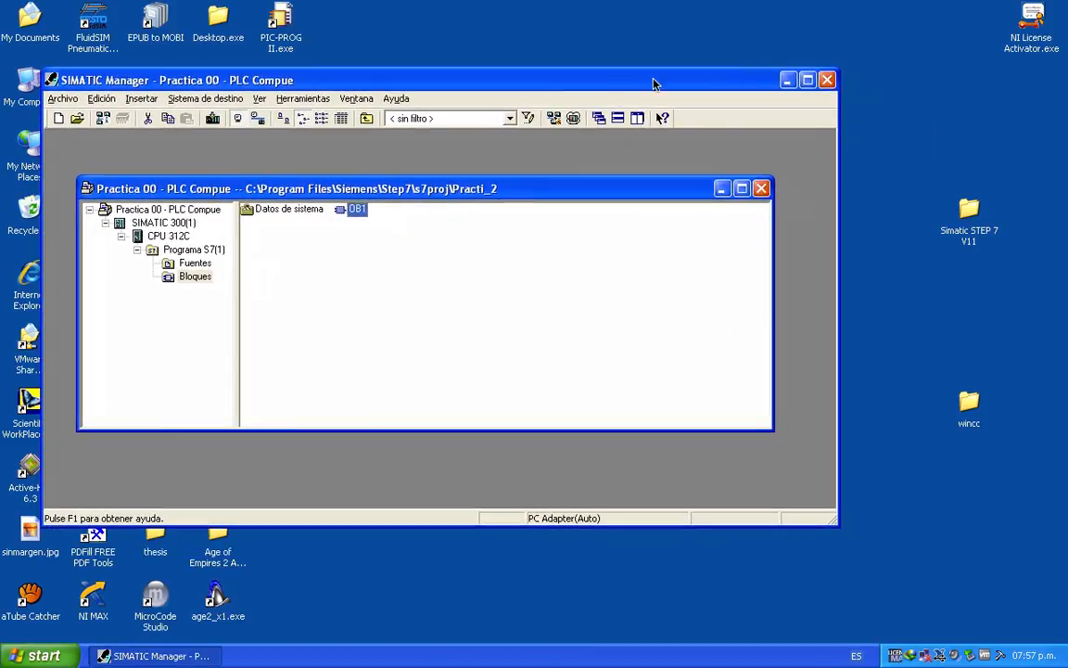
left_click(572, 119)
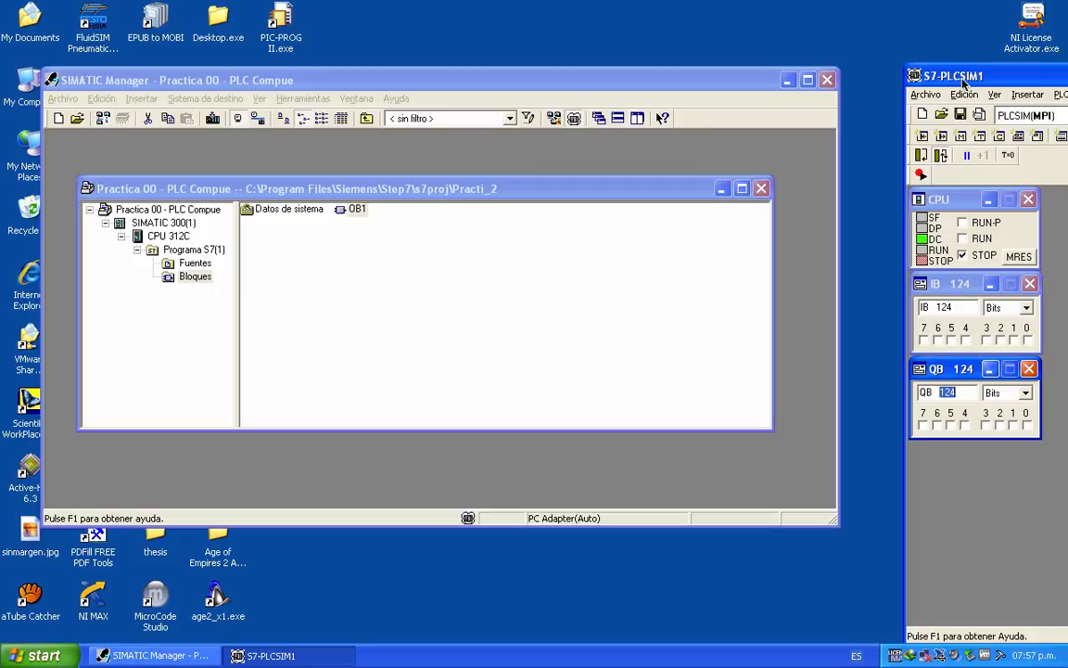
left_click_drag(958, 78, 612, 67)
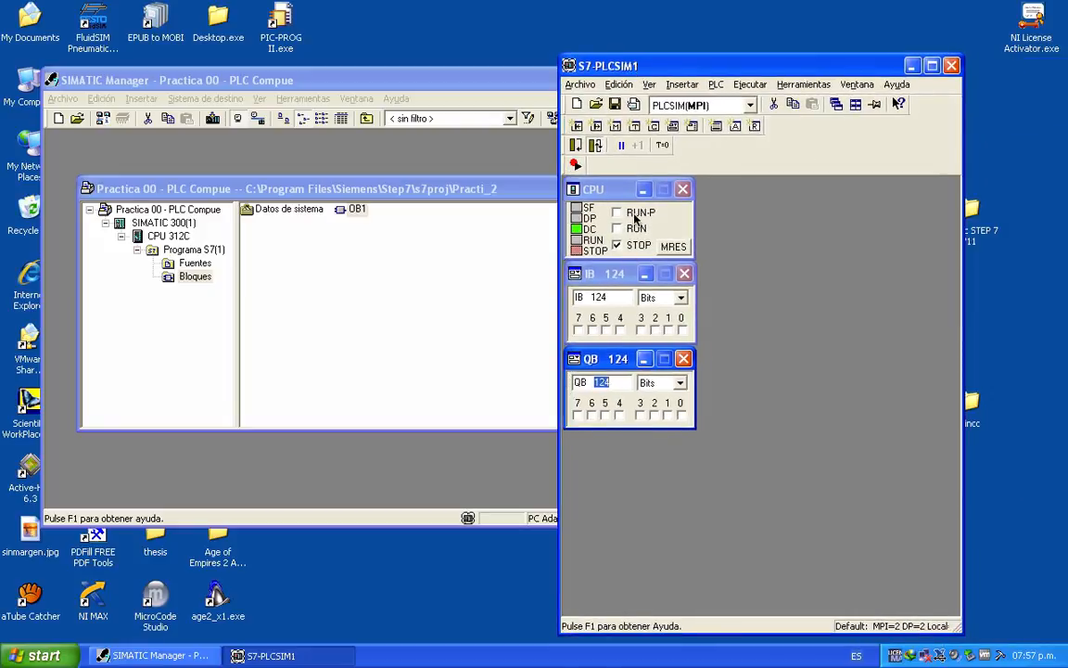
left_click(635, 273)
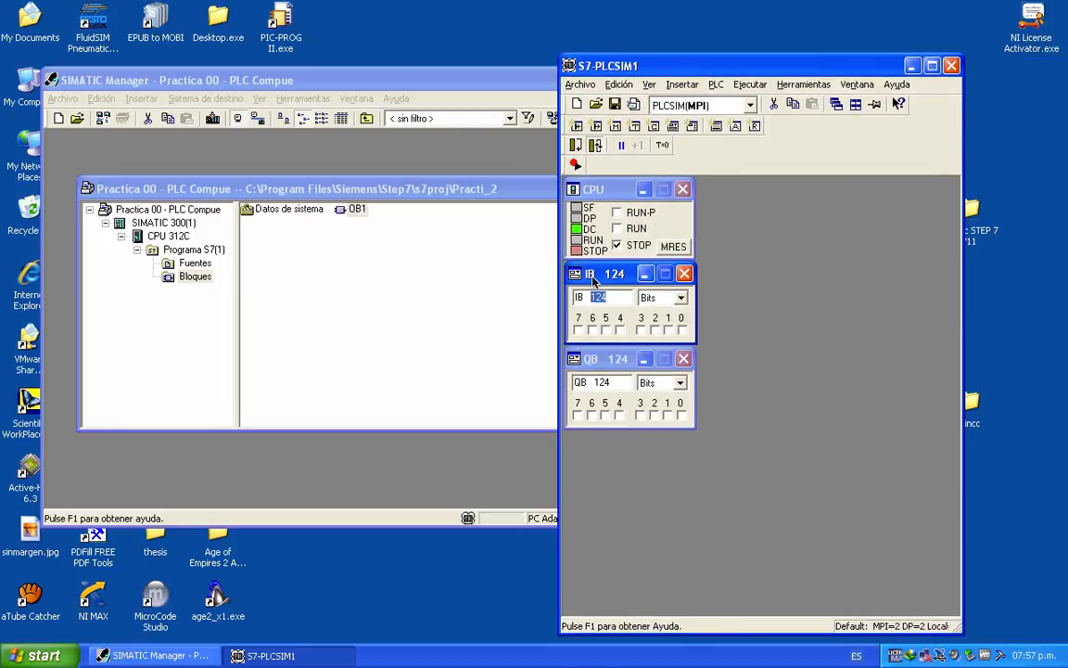
left_click(595, 364)
left_click(620, 273)
Assign the Símbolos table from Programa S7(1) of project Practica 00 - PLC Compue to the simulator.
left_click(857, 84)
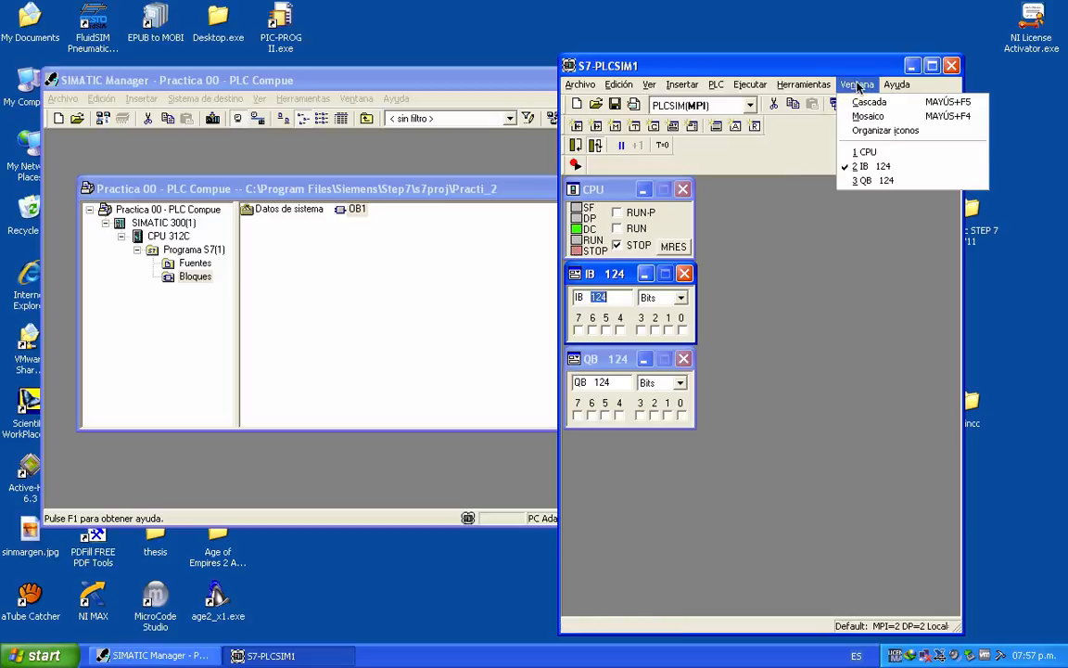
mouse_move(825, 118)
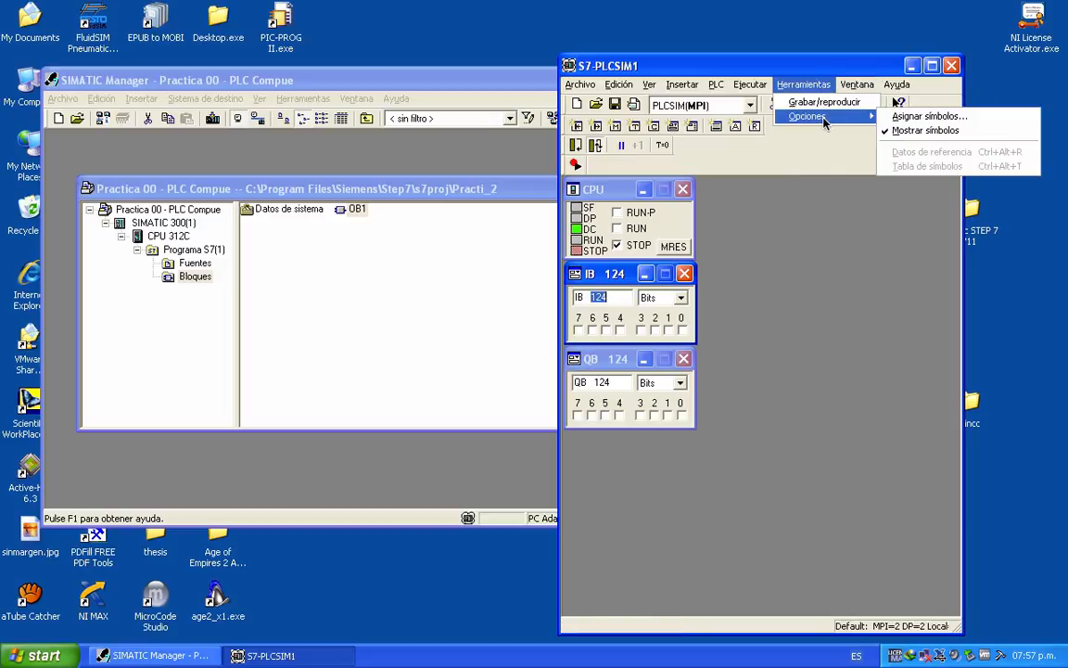
left_click(909, 117)
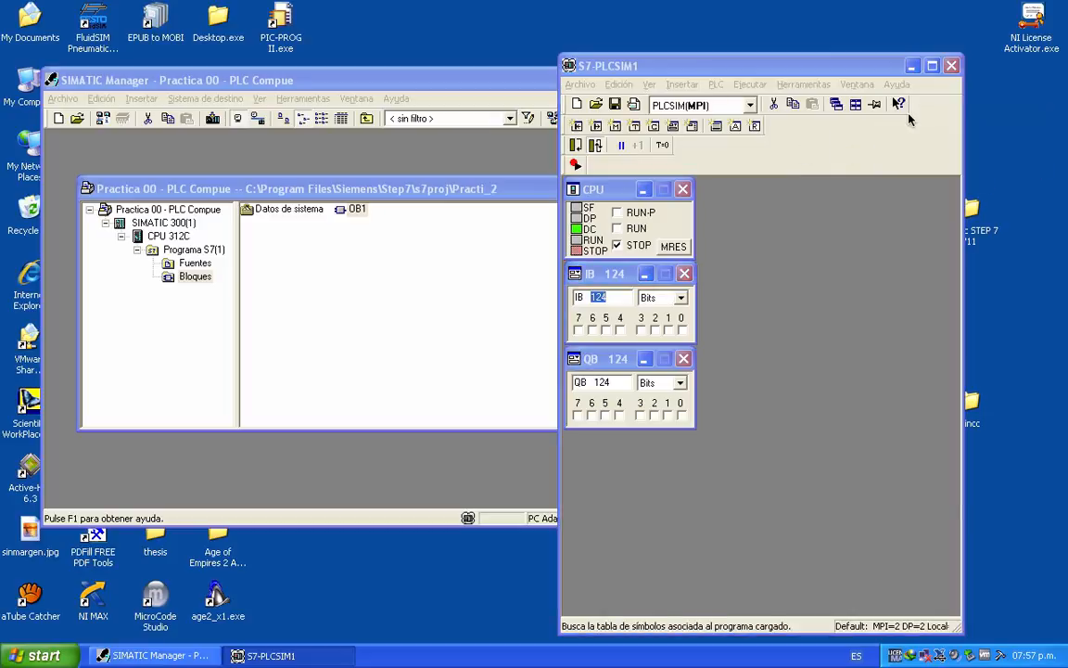
left_click(561, 280)
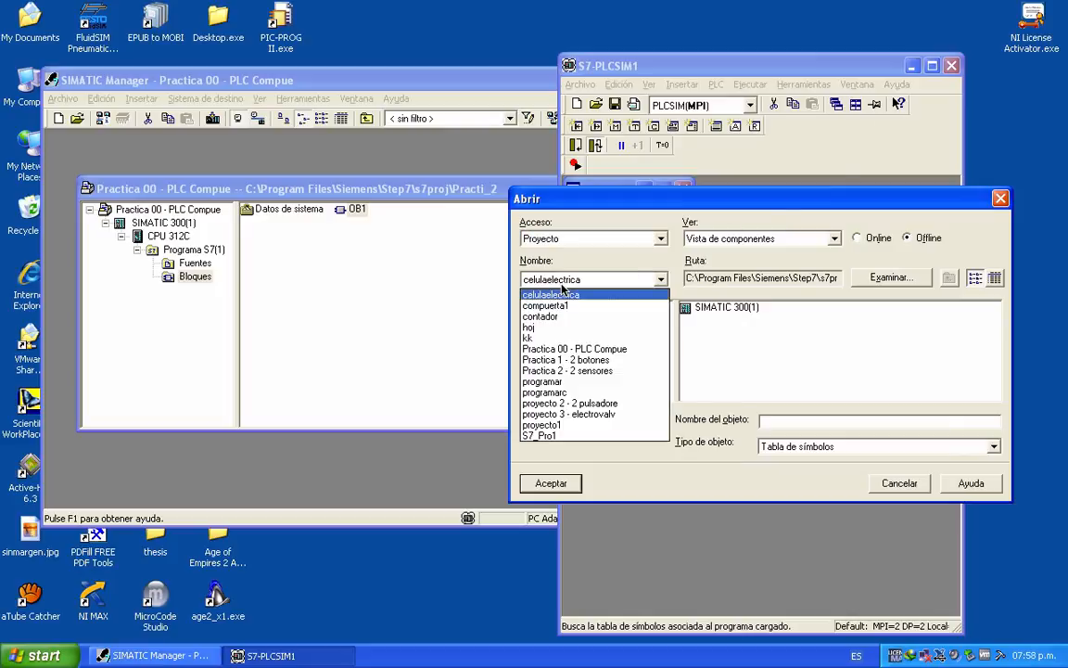
left_click(561, 349)
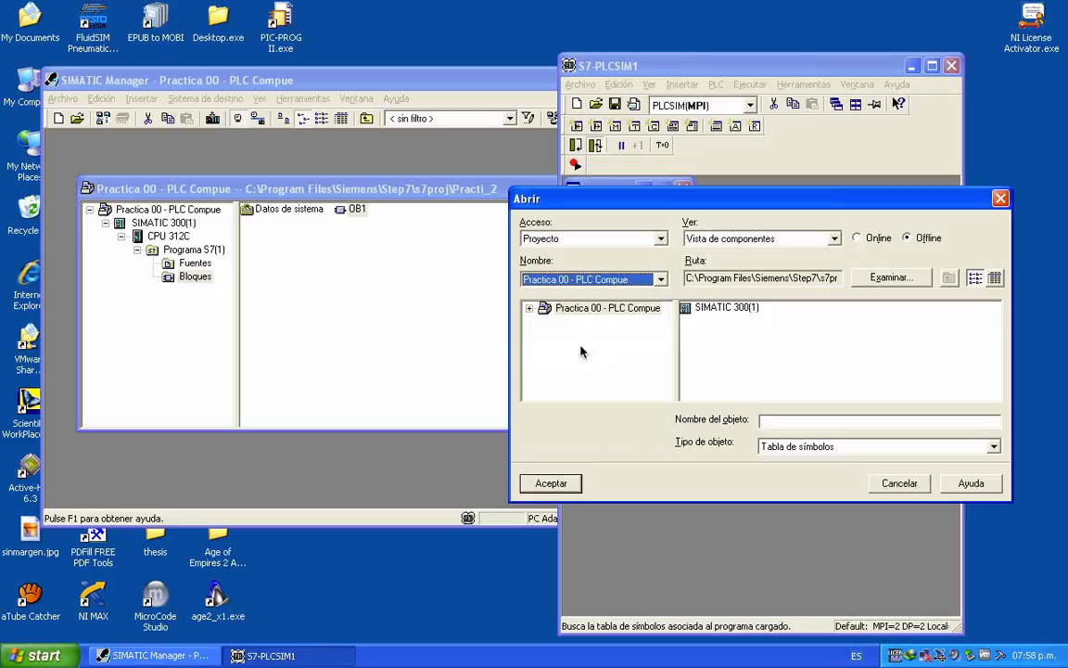
left_click(530, 309)
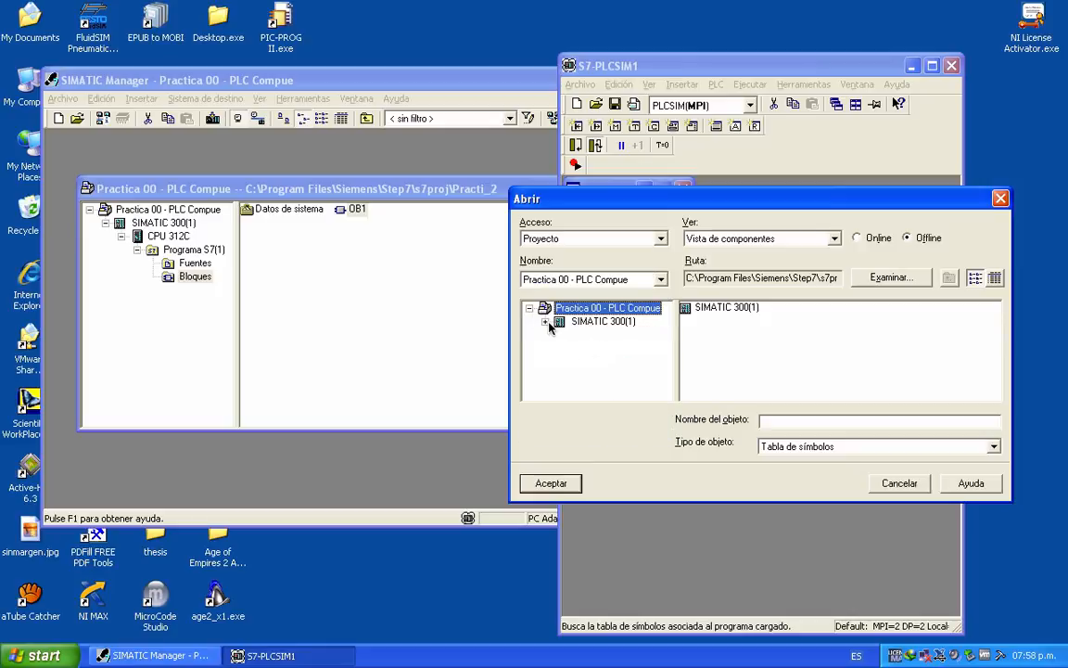
left_click(545, 321)
left_click(562, 334)
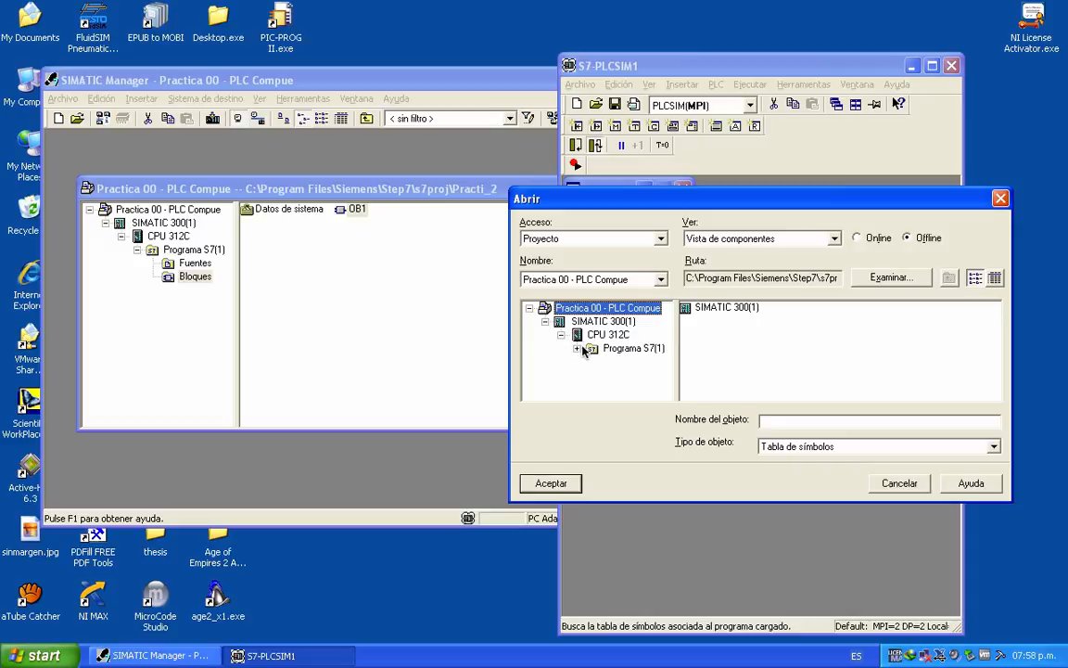
left_click(584, 349)
left_click(904, 309)
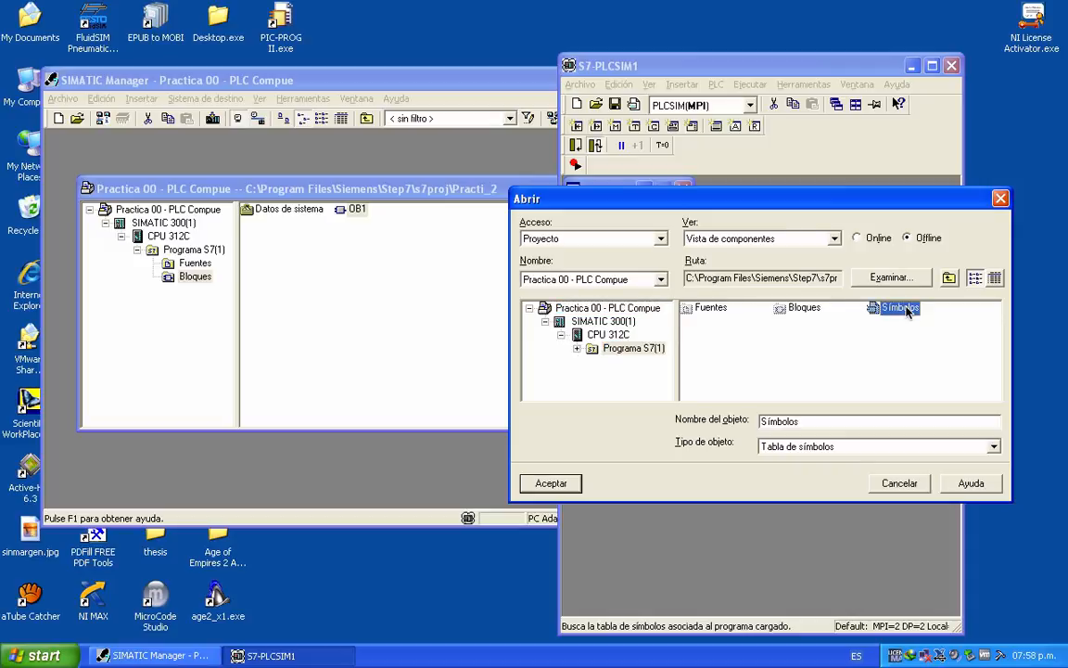
left_click(579, 481)
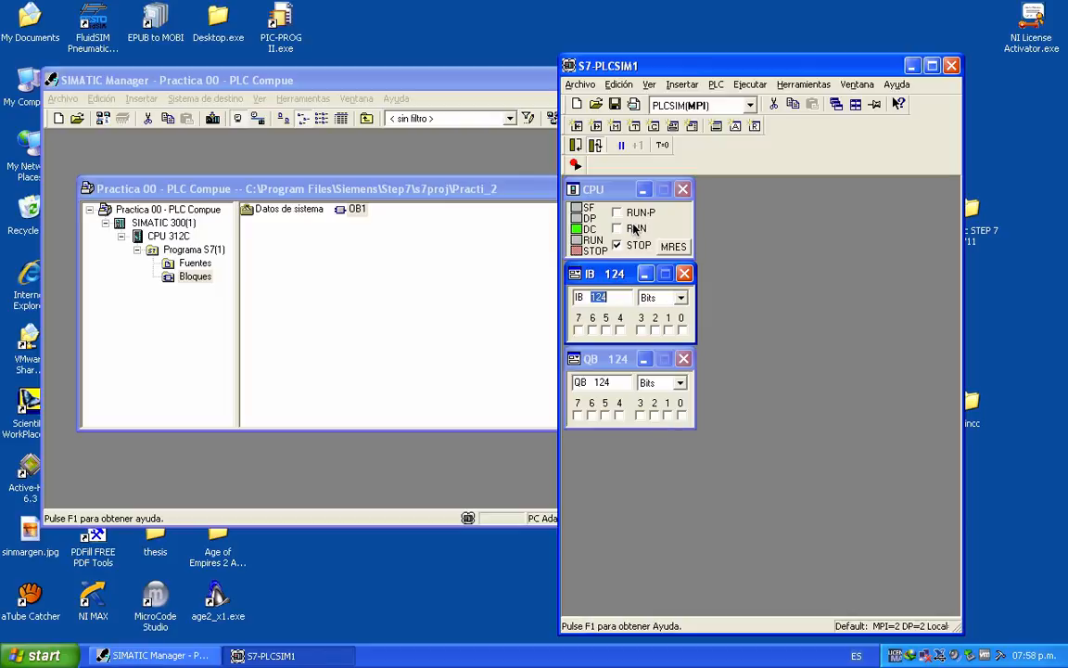
Arrange the SIMATIC Manager and S7-PLCSIM windows side by side, narrowing the SIMATIC Manager window to fit.
left_click_drag(756, 72, 855, 69)
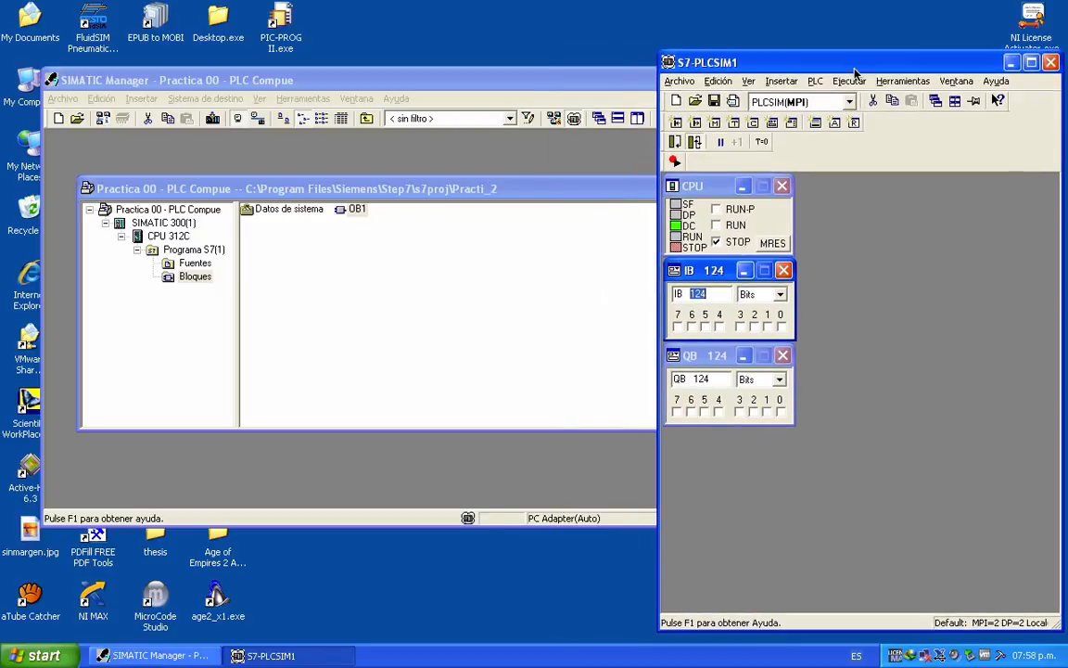
left_click_drag(599, 83, 554, 81)
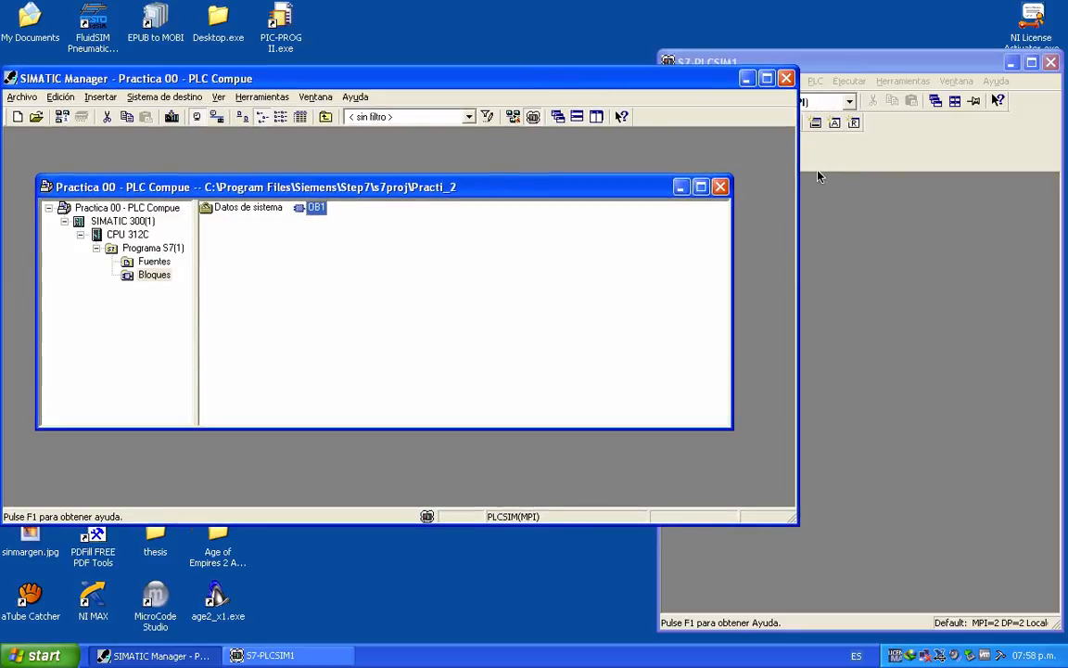
left_click_drag(798, 167, 654, 167)
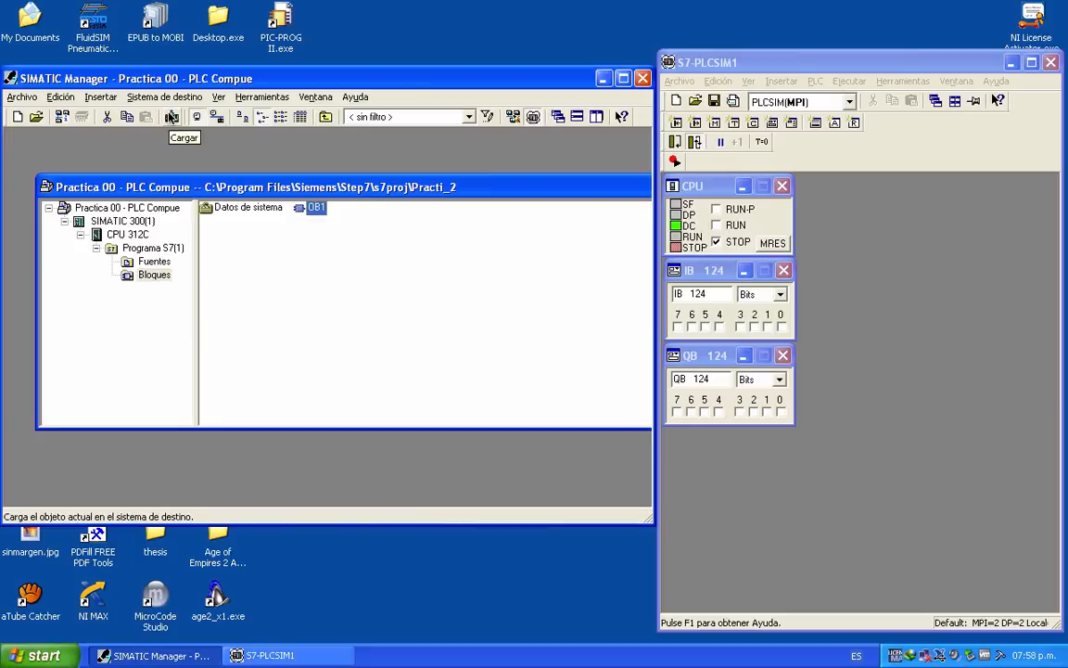
Check the PG/PC interface settings for the parameter assignment in use and the available PC Adapter entries.
left_click(262, 97)
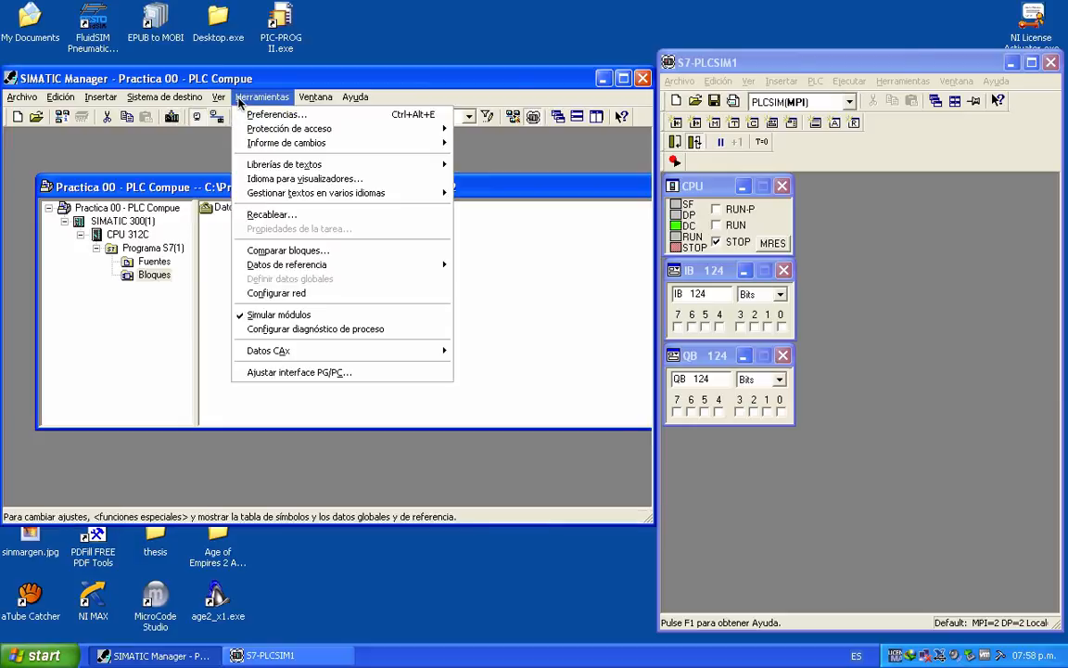
left_click(291, 374)
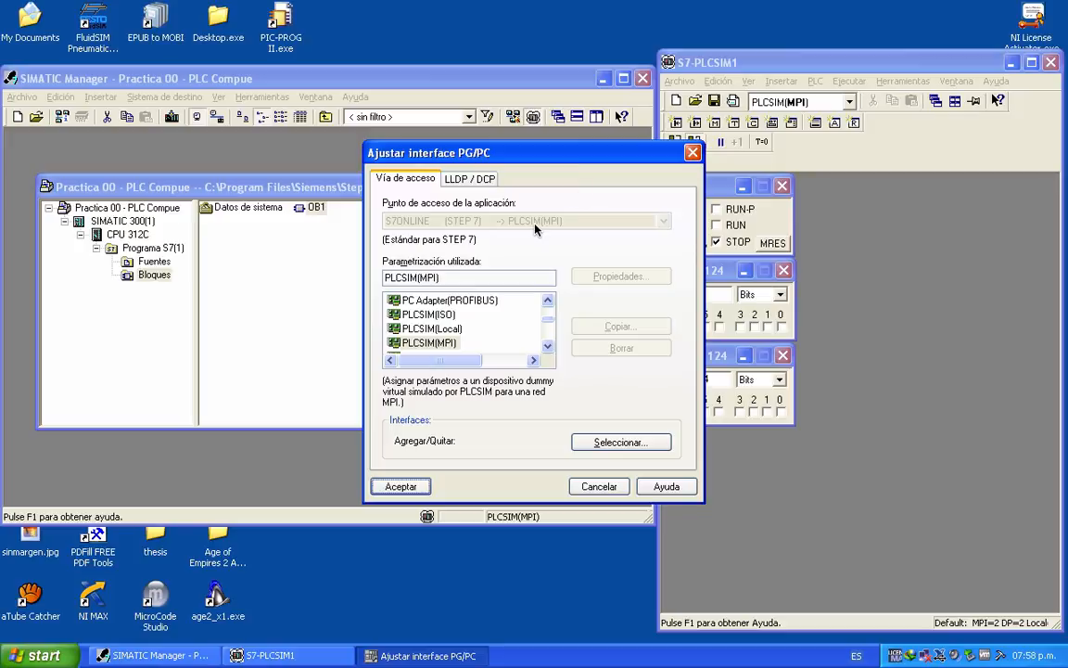
left_click(548, 304)
left_click(547, 305)
left_click(547, 302)
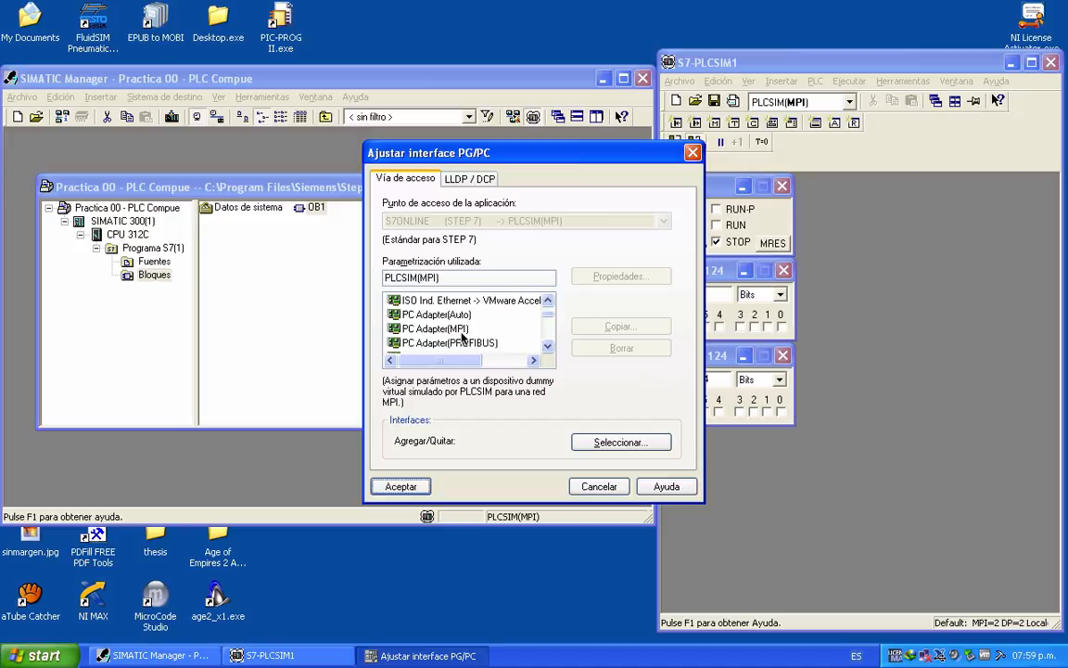
left_click(693, 152)
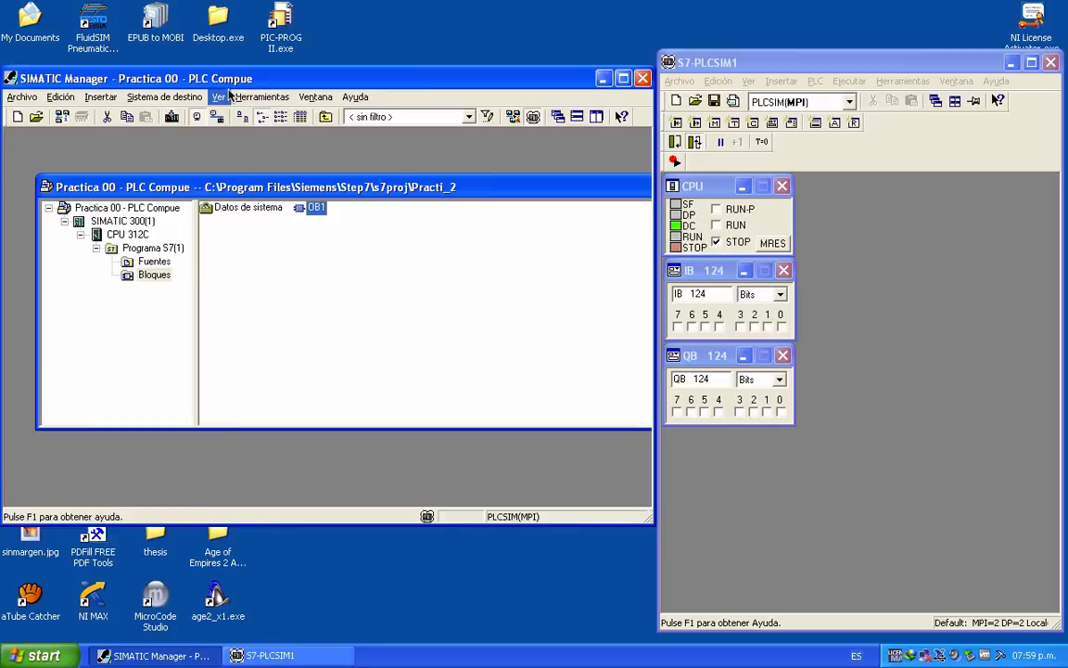
Download block OB1 to the simulated CPU, overwriting the OB1 already stored there.
left_click(171, 116)
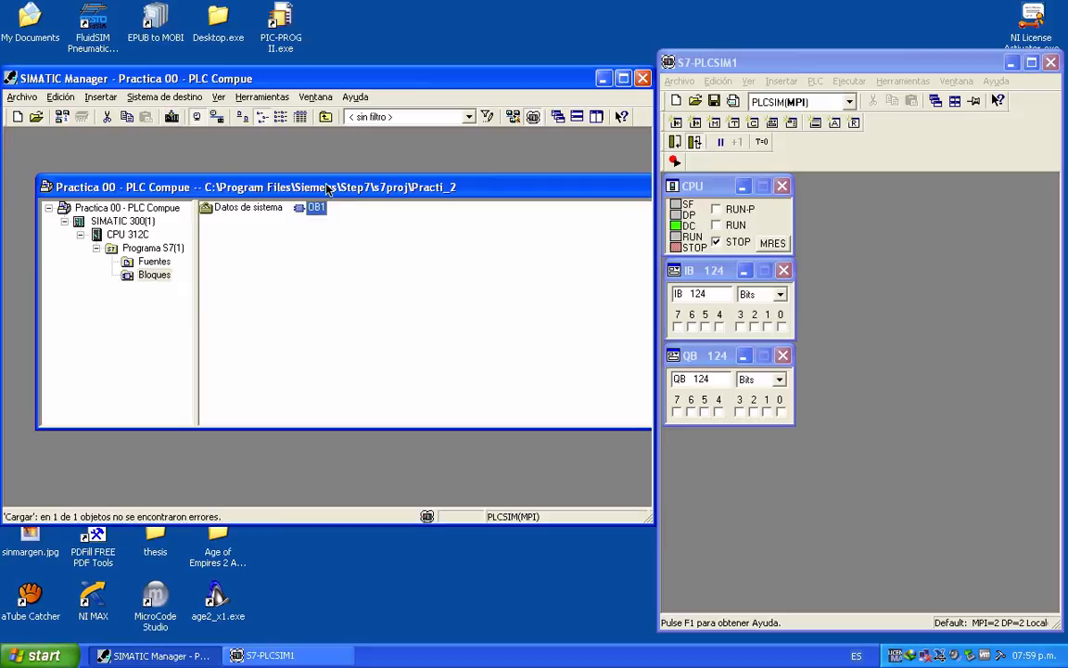
left_click(167, 116)
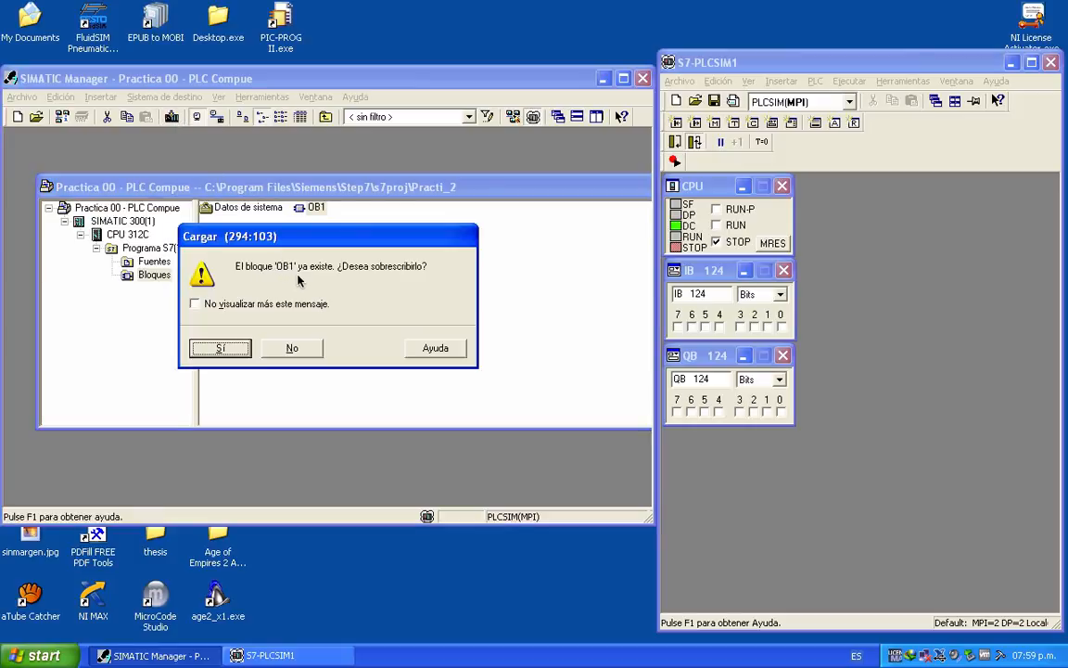
left_click(225, 349)
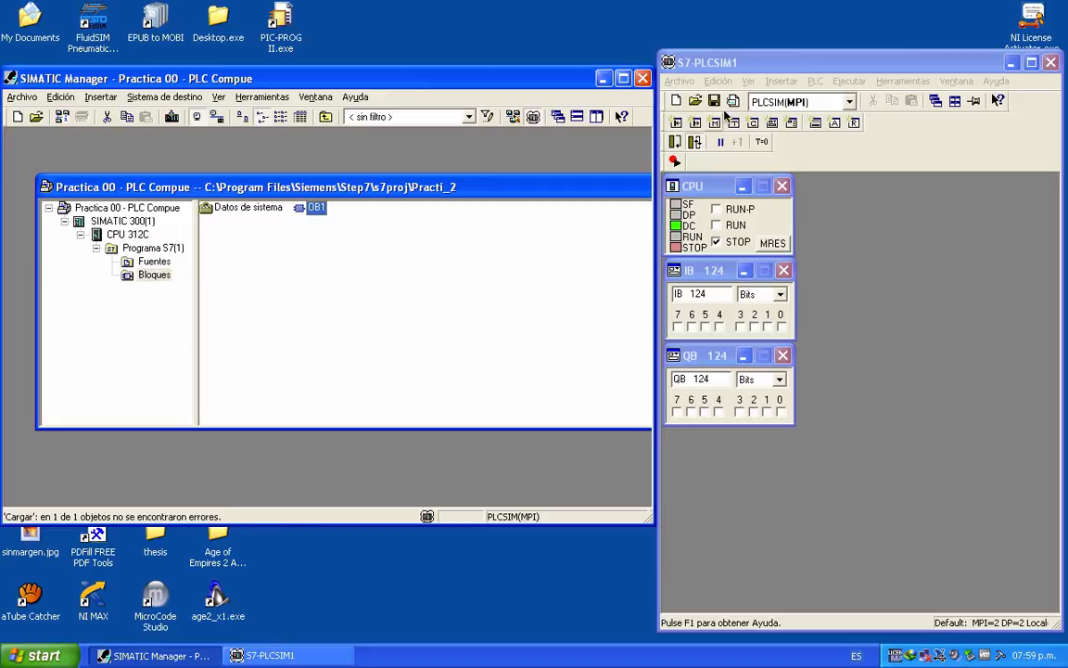
Set the simulated CPU to RUN and switch on bits 0 and 1 of input byte IB 124.
left_click_drag(847, 59, 723, 55)
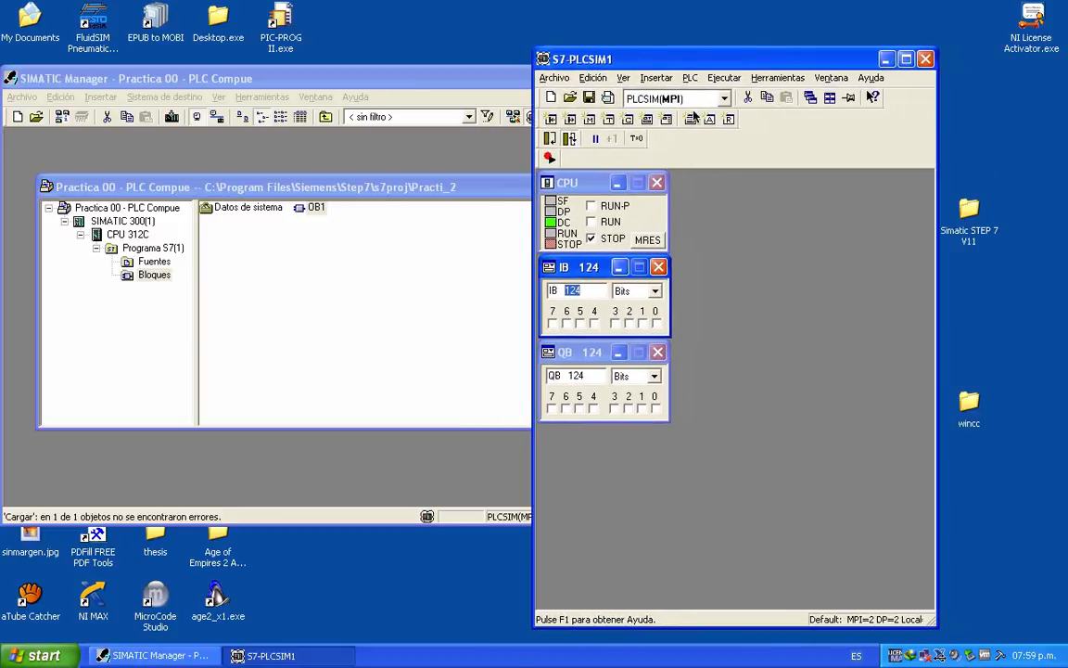
left_click(610, 223)
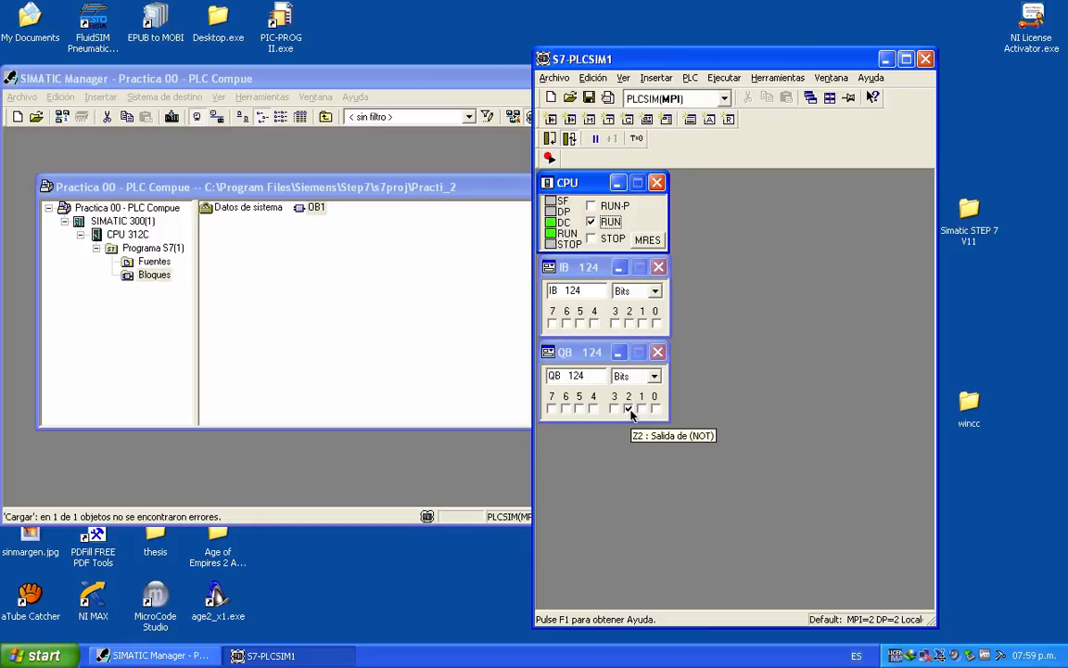
left_click(662, 324)
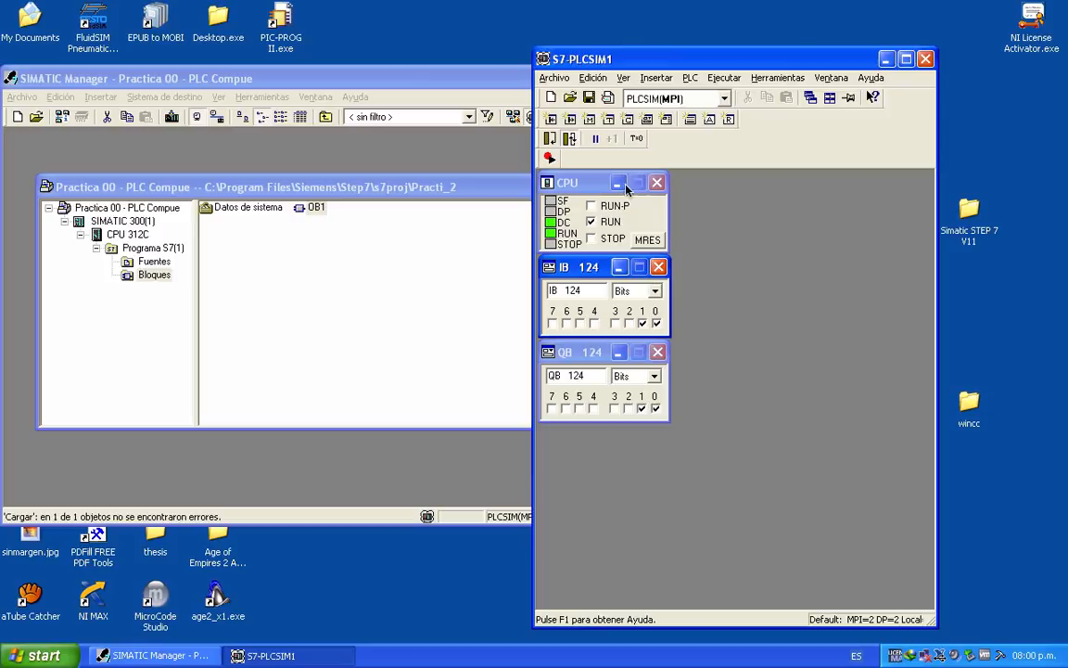
Reopen OB1 in the block editor beside the simulator and turn on online monitoring of its networks.
left_click_drag(711, 57, 831, 39)
left_click(517, 84)
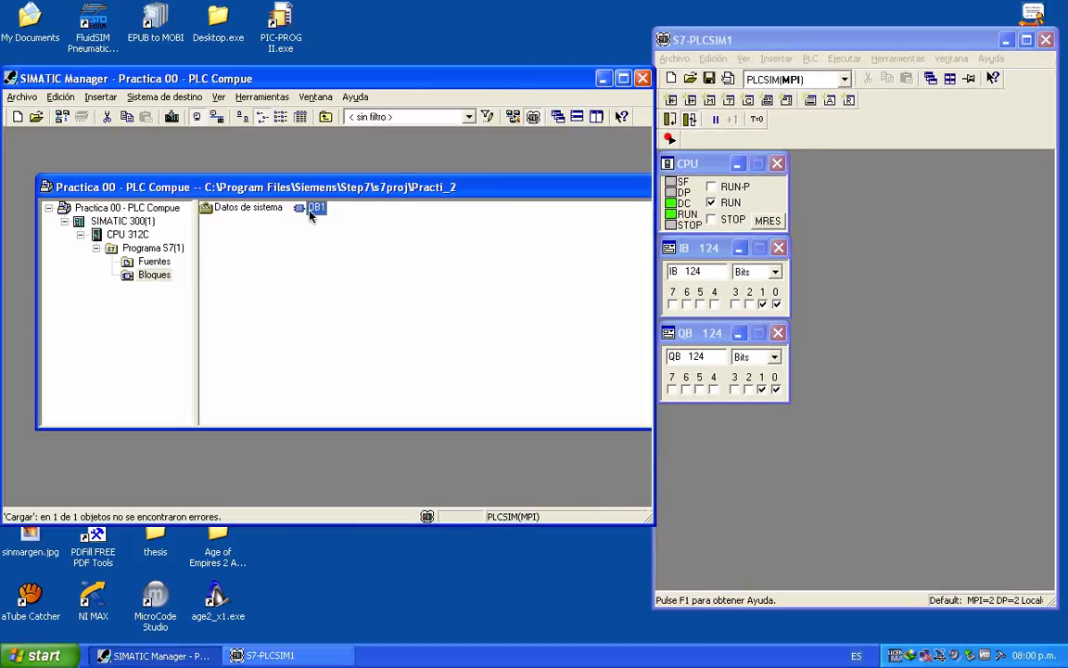
double_click(309, 214)
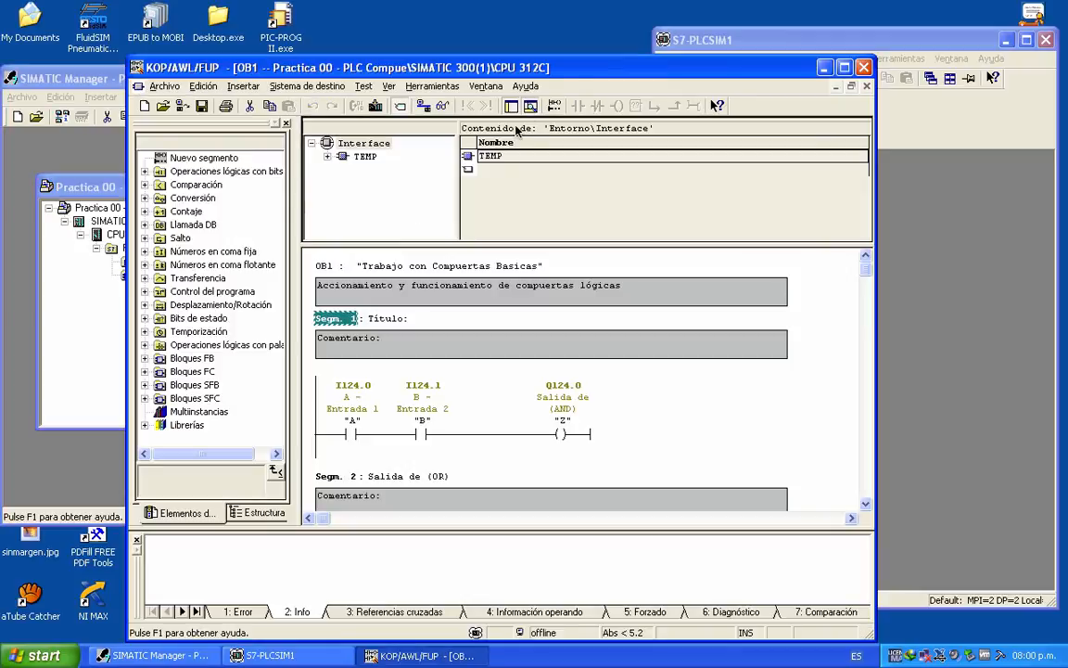
left_click_drag(652, 70, 406, 41)
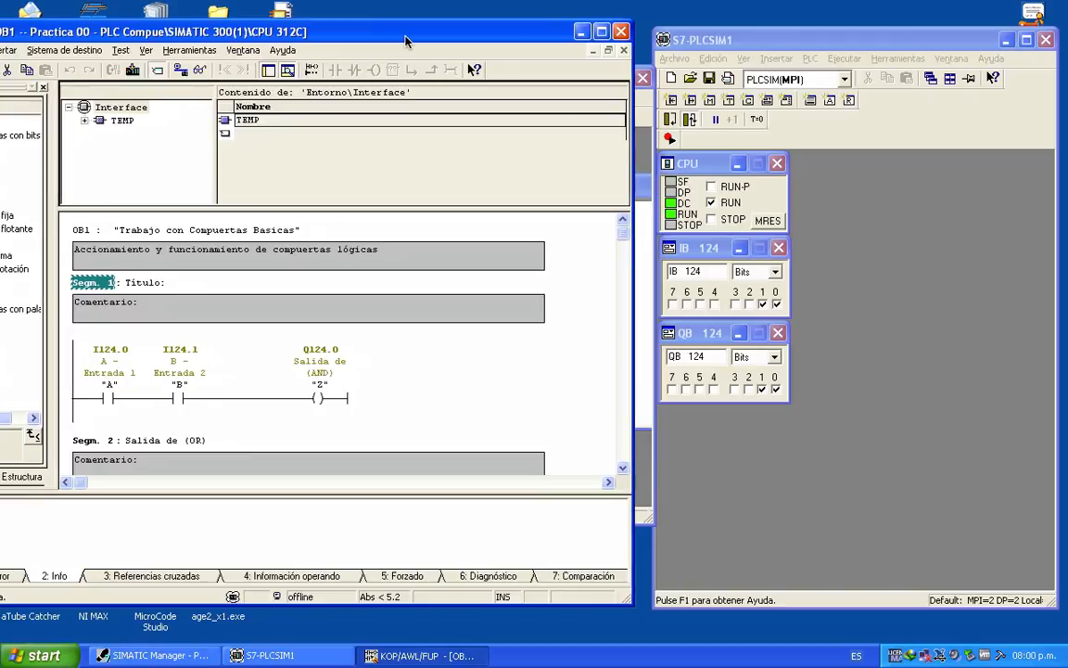
left_click(201, 70)
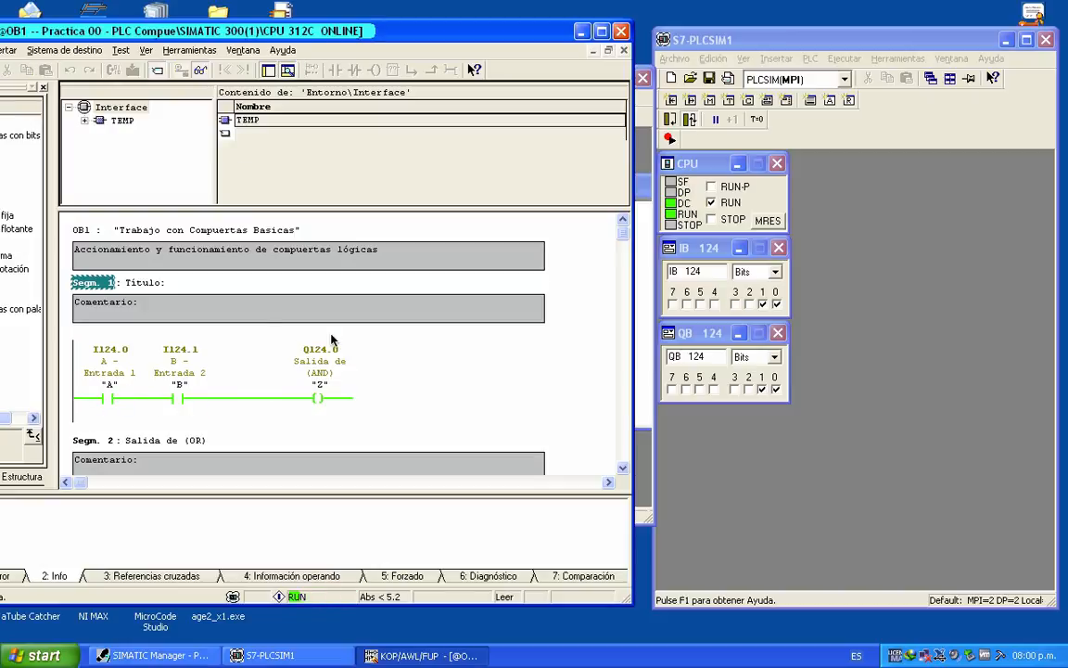
Test the AND network by switching IB 124 bits 0 and 1 off, toggling bit 0 alone, and switching both on again.
left_click(762, 303)
left_click(776, 303)
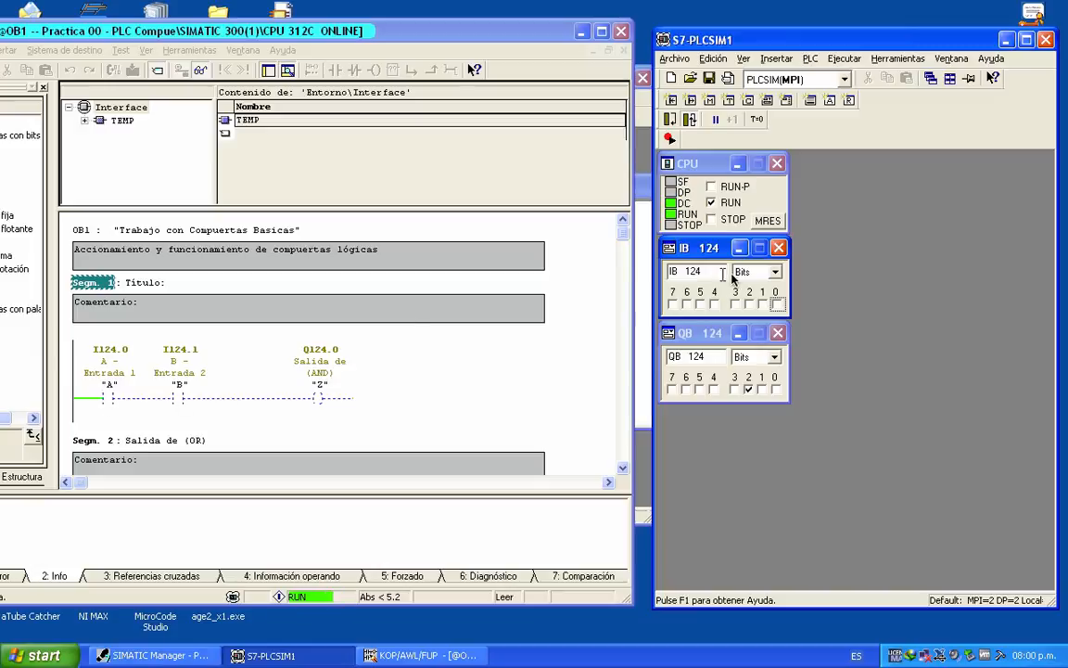
key("space")
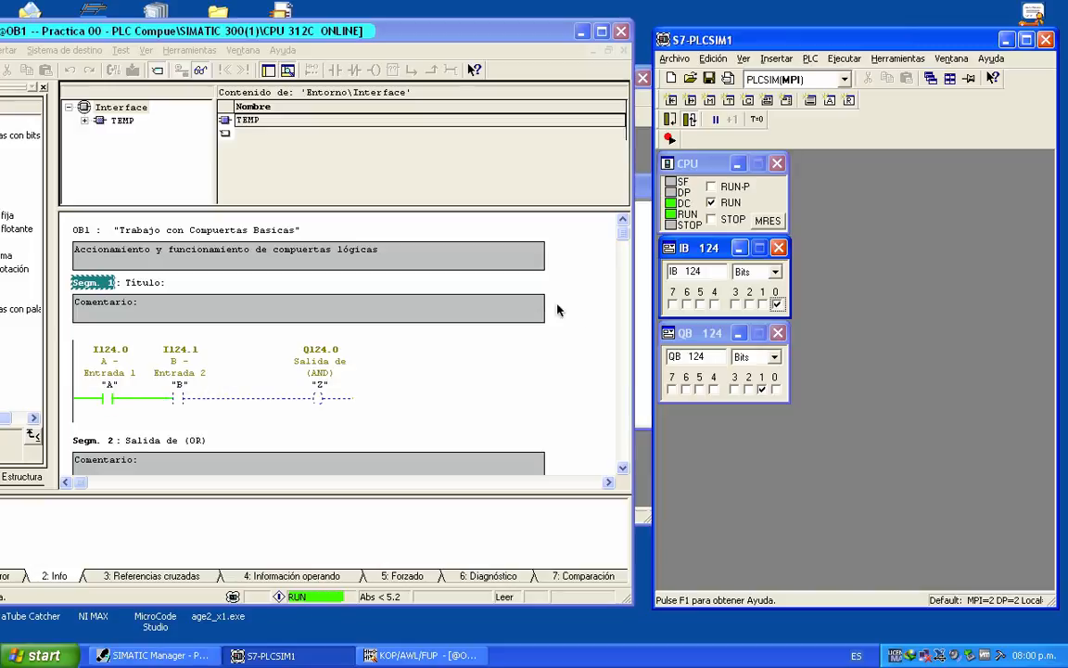
left_click(777, 304)
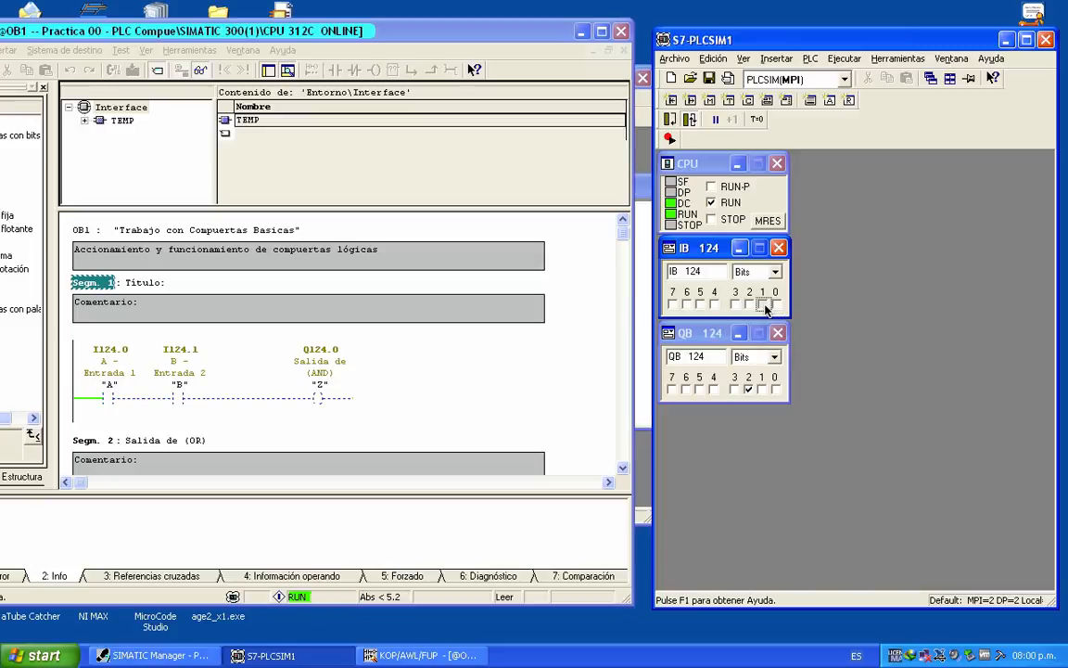
left_click(764, 304)
left_click(778, 305)
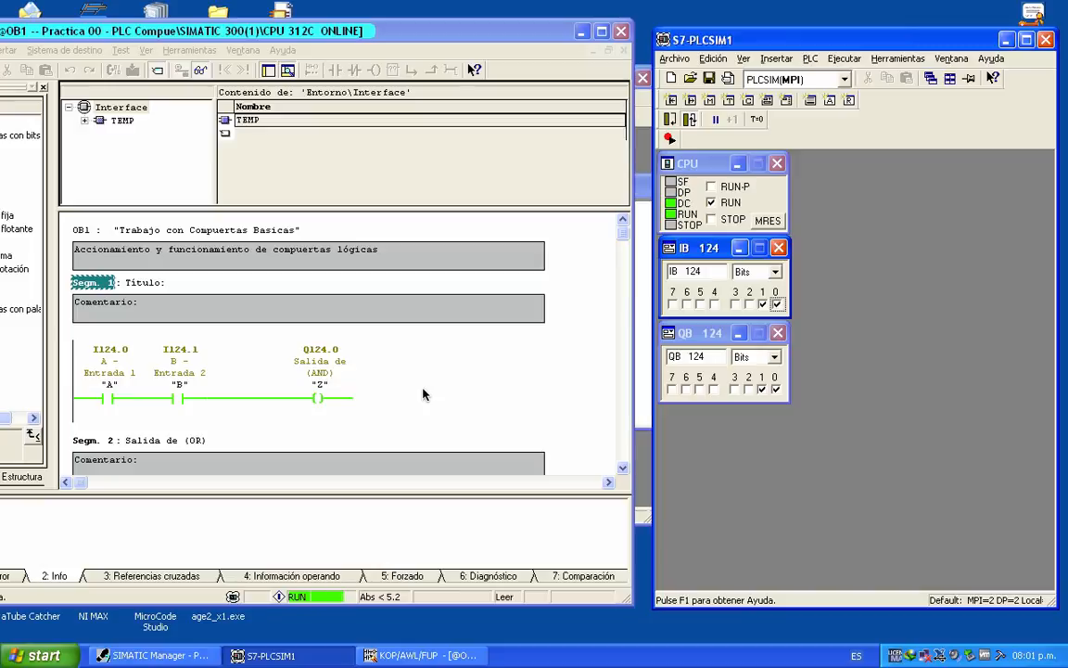
key("ctrl+Left")
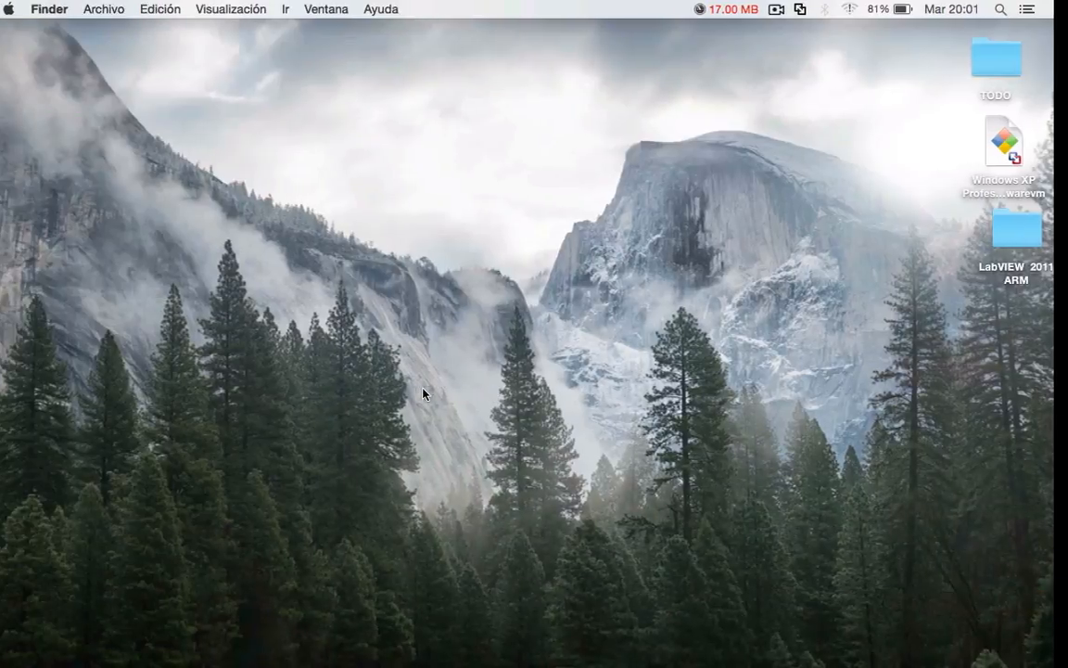